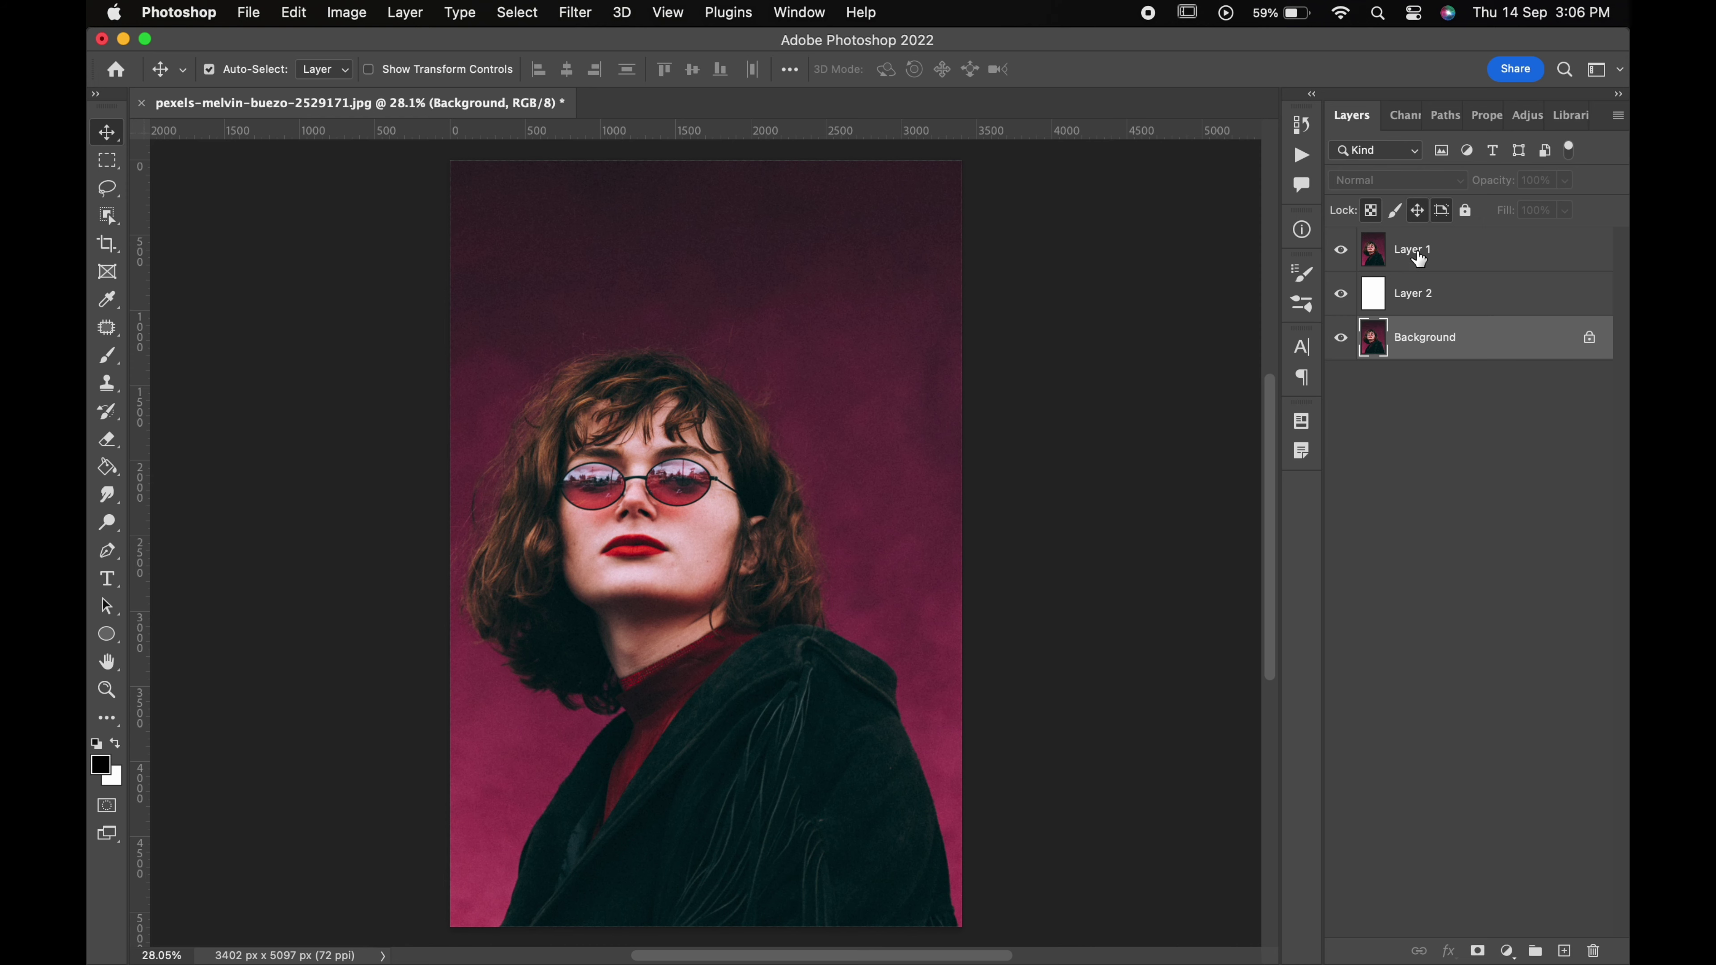
- On Layer 1, start a Pen path at the image's lower edge and trace the coat's left outline up to the collar
left_click(1419, 259)
scroll(681, 467, "up", 2)
key("p")
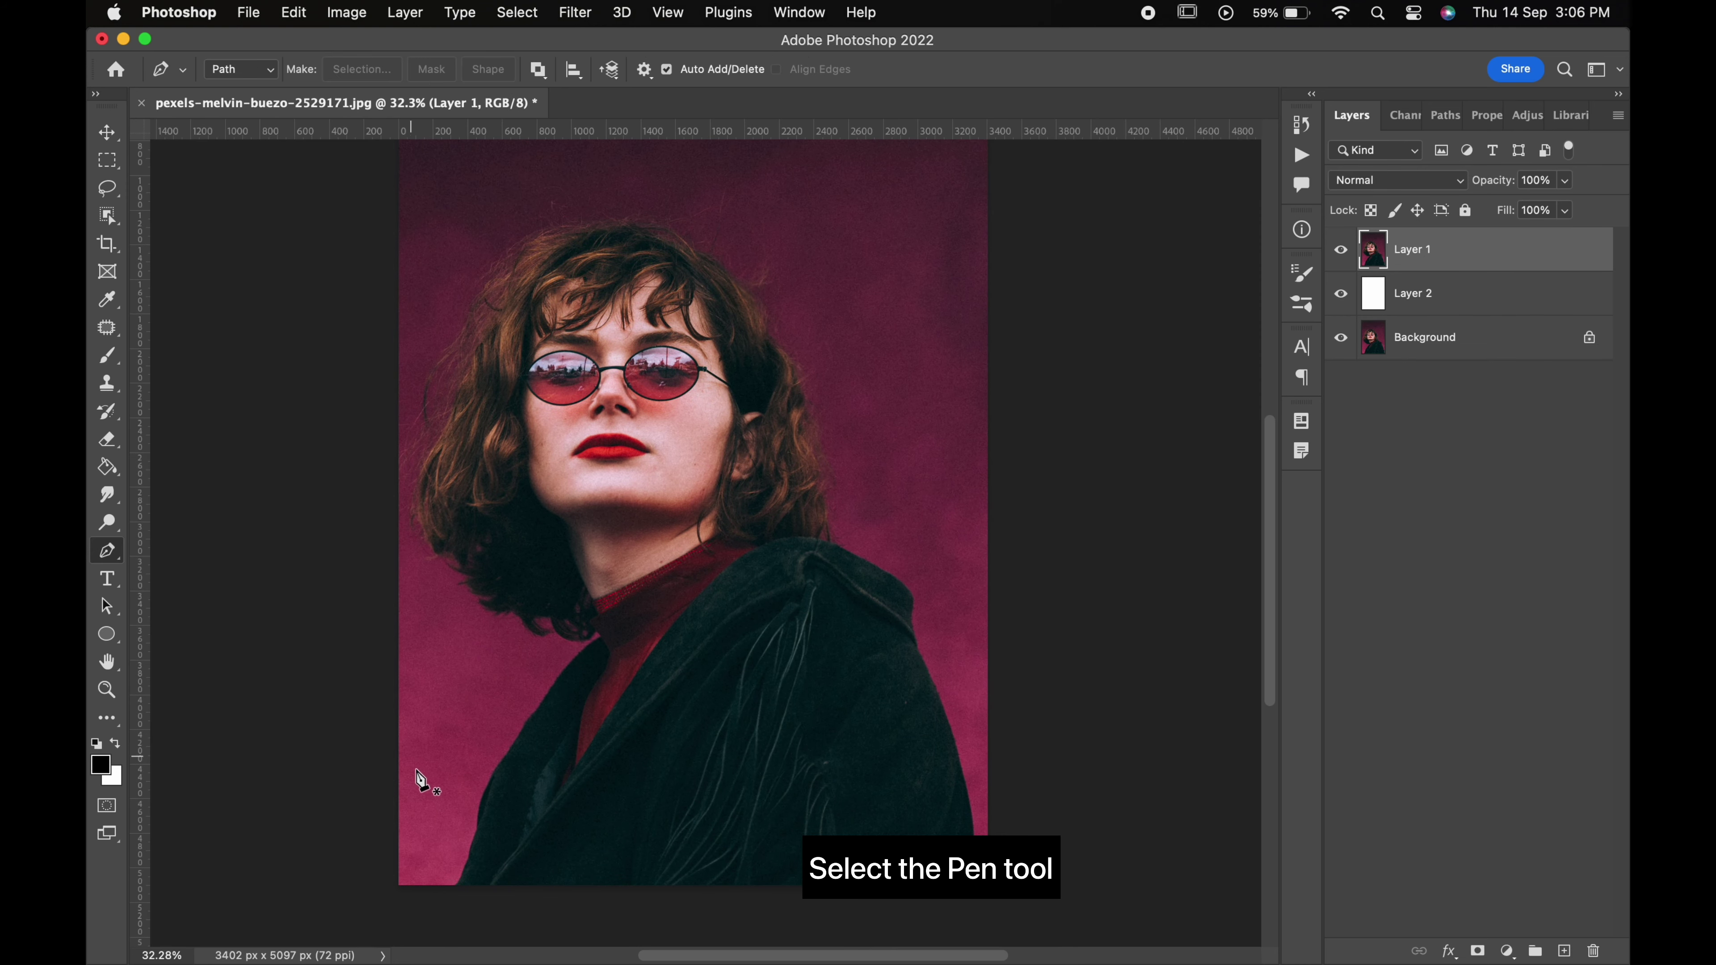
left_click(450, 888)
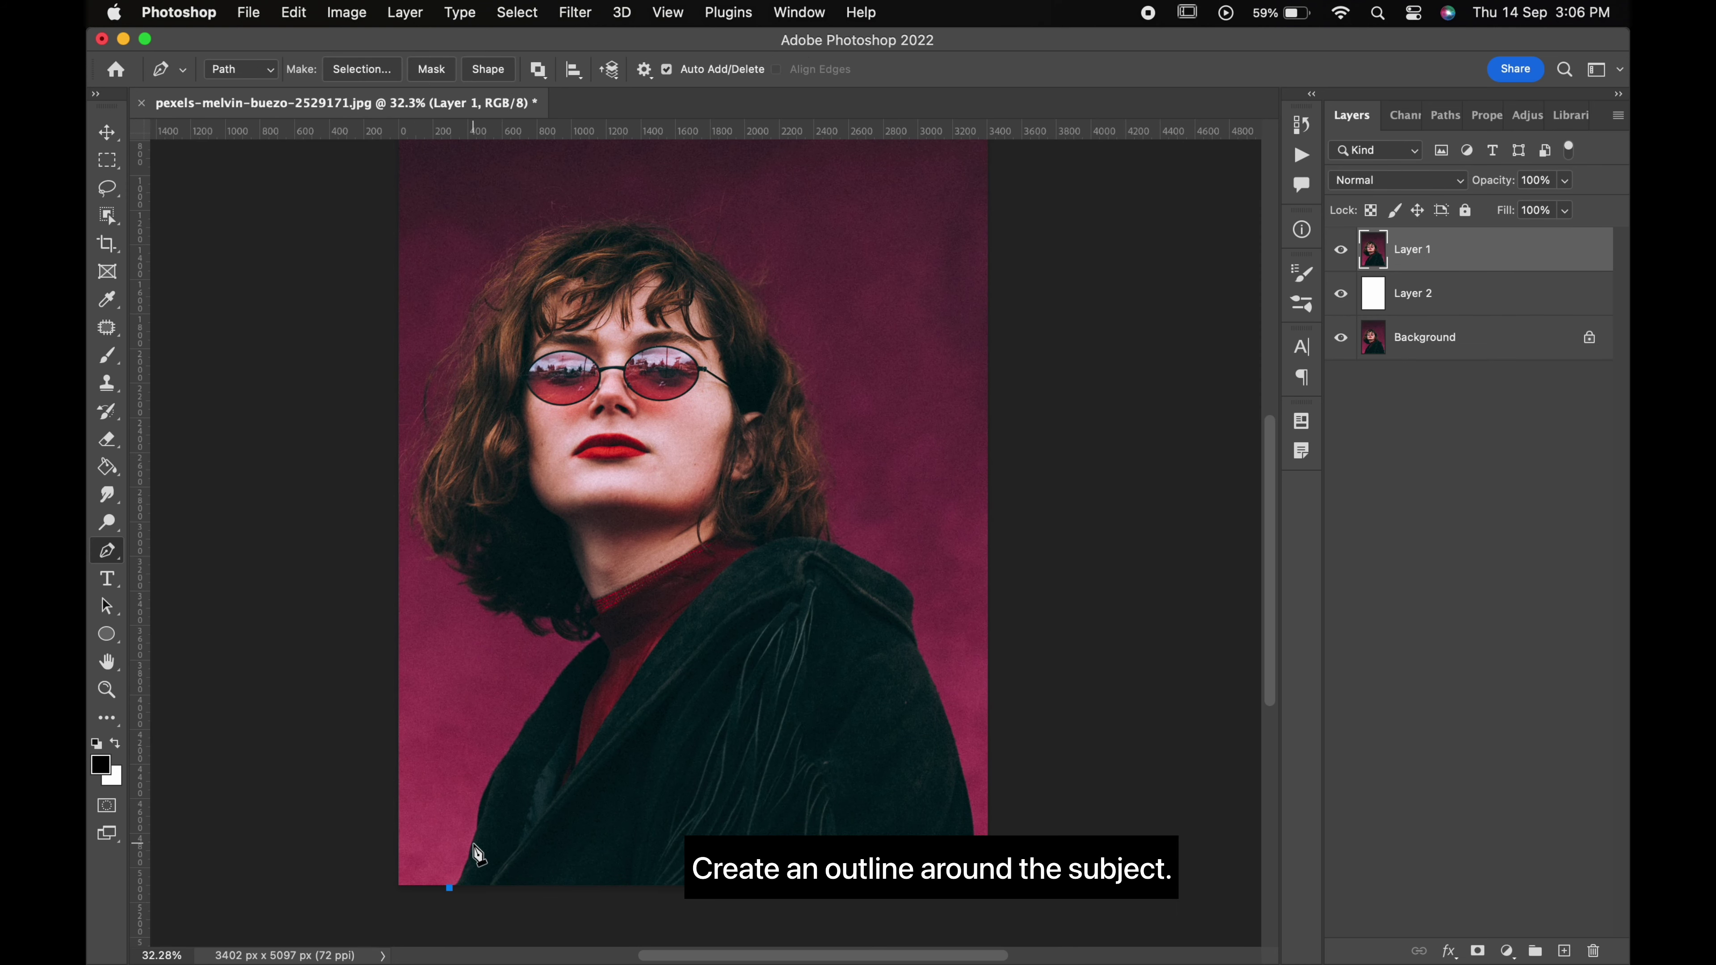
left_click_drag(474, 829, 480, 808)
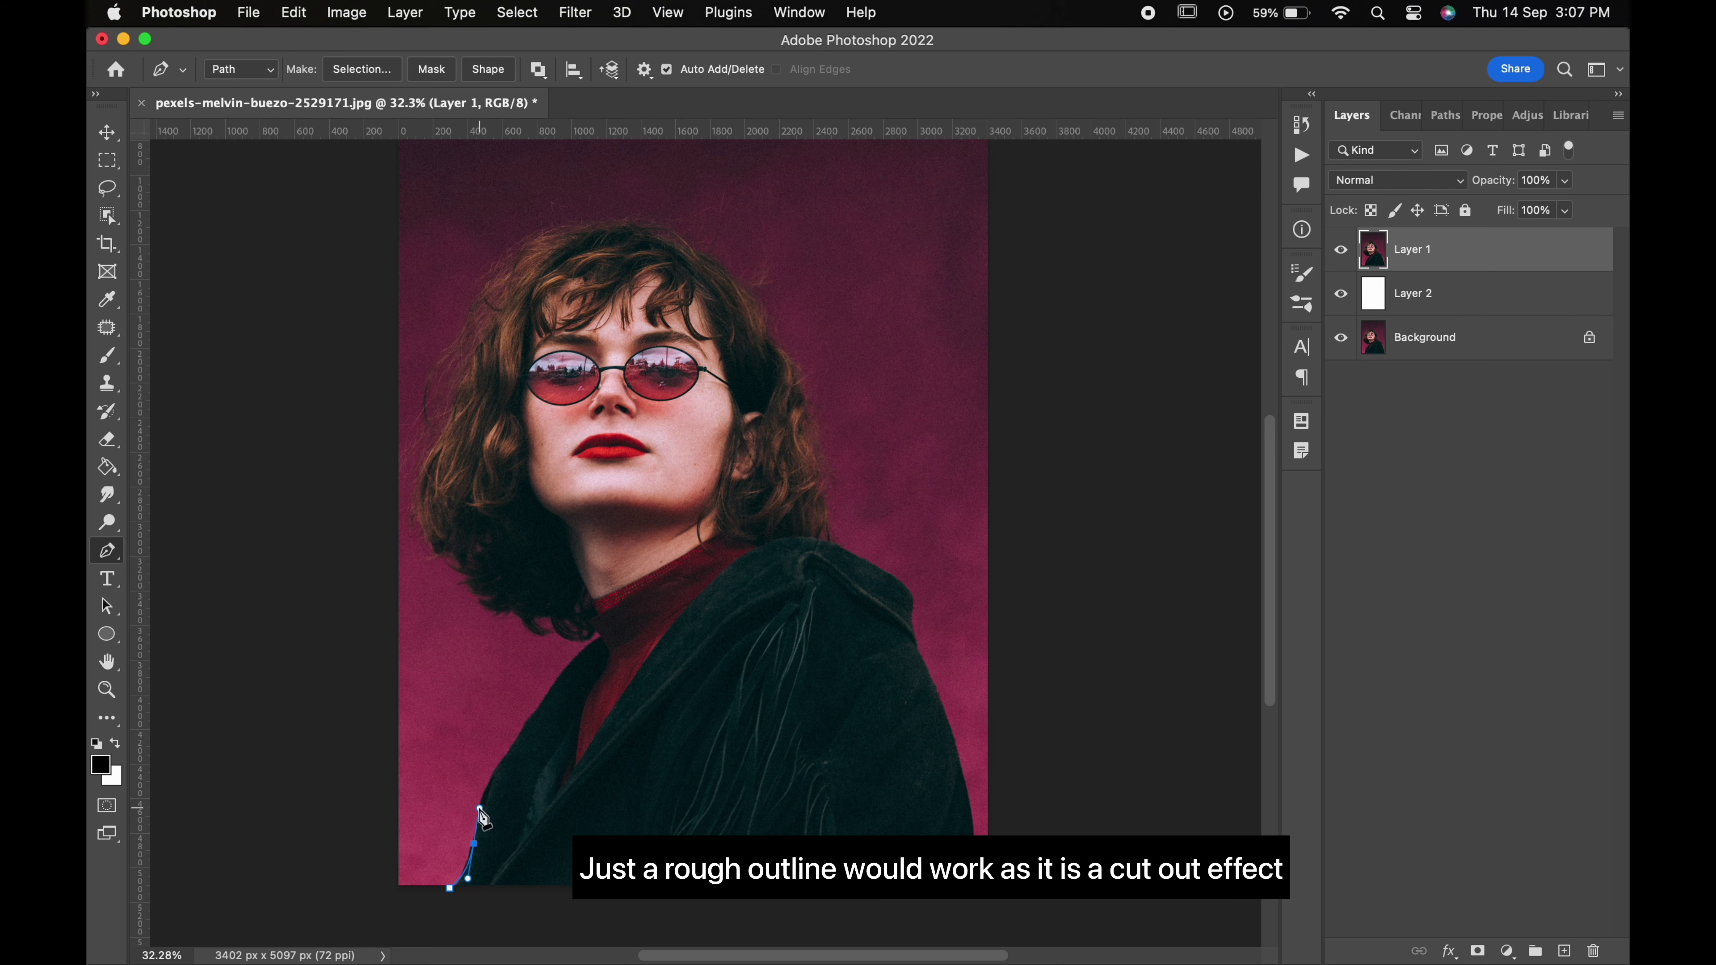
left_click(502, 756)
left_click(533, 712)
left_click(591, 645)
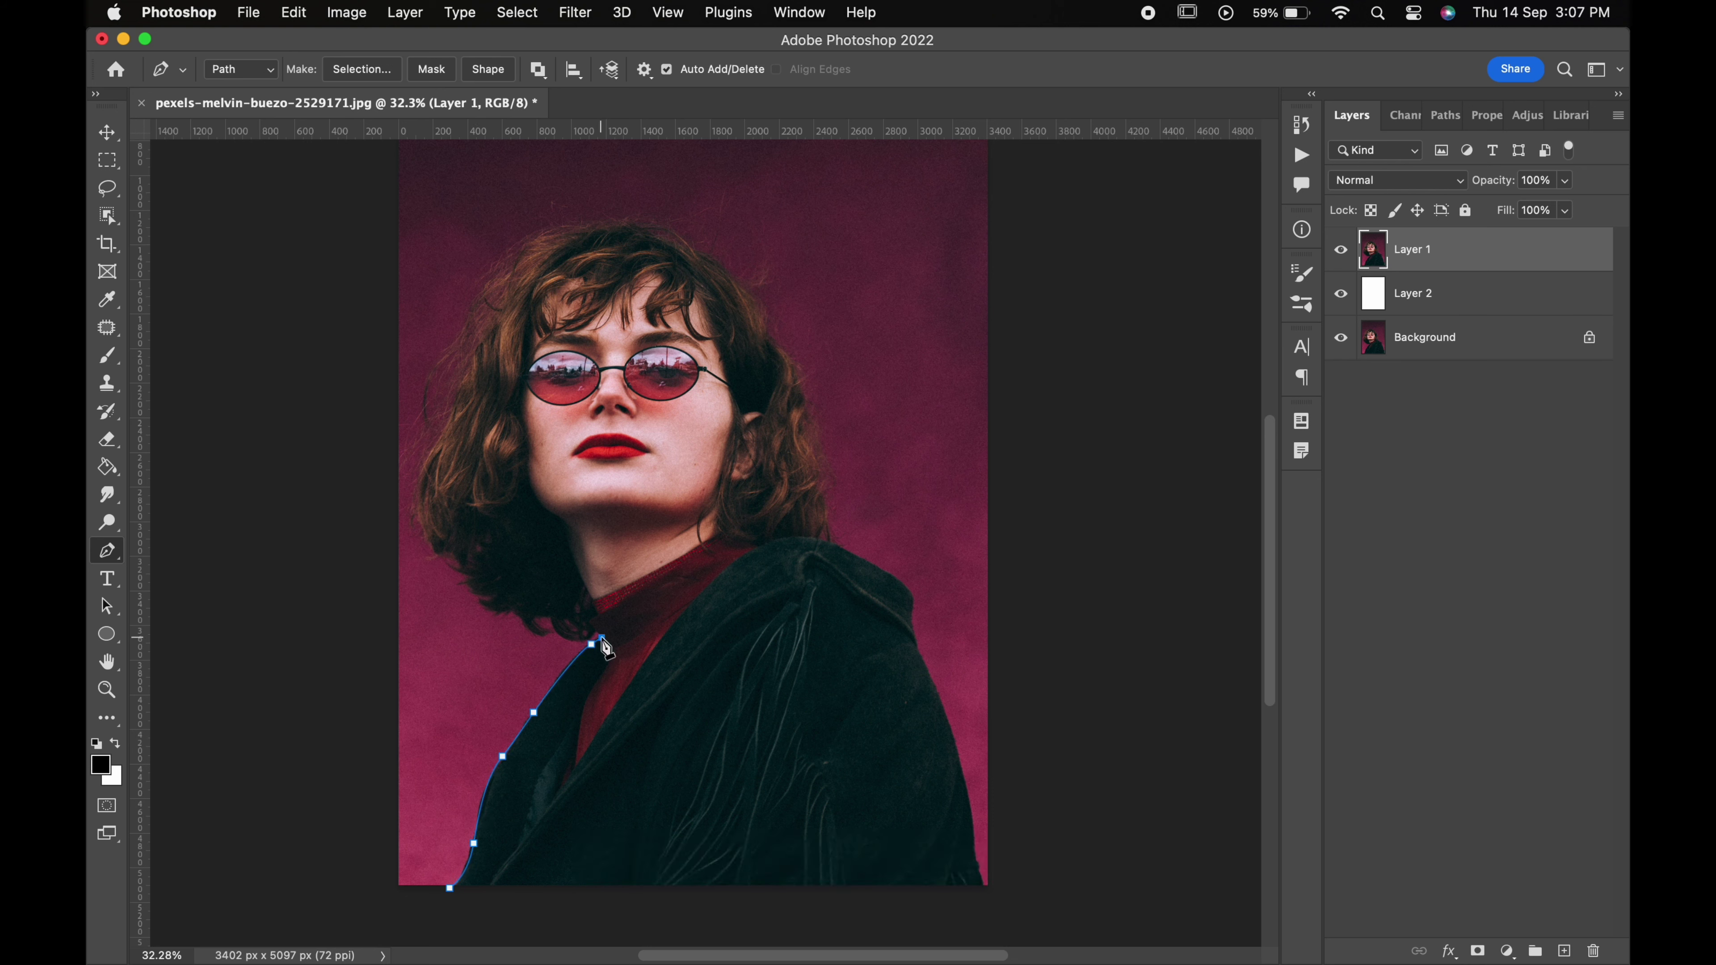
- Continue the Pen path from the collar around the lower hair curls and up the left side of the woman's hair
left_click(594, 630)
mouse_move(555, 632)
left_mouse_down()
mouse_move(545, 608)
mouse_move(568, 645)
left_mouse_up()
left_click(550, 620)
left_click(541, 615)
left_click(517, 612)
left_click(477, 601)
left_click_drag(466, 584, 469, 599)
left_click(473, 578)
left_click(457, 552)
left_click(434, 554)
left_click(430, 450)
left_click(460, 368)
left_click_drag(469, 322, 468, 296)
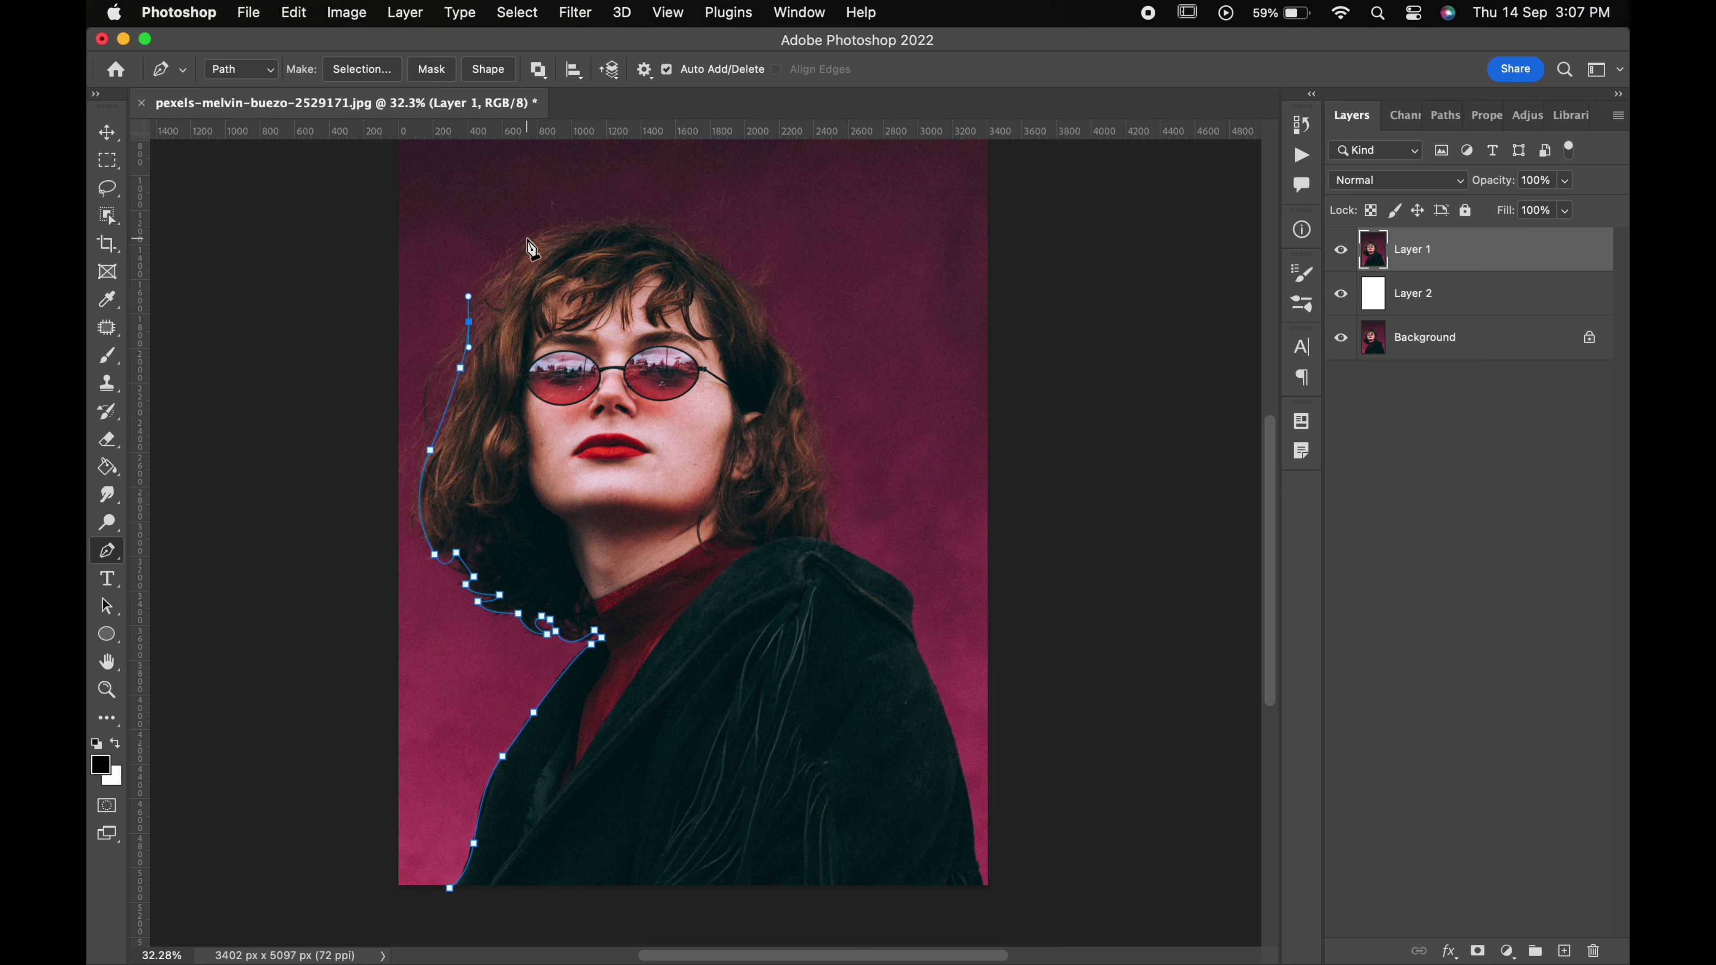
- Extend the Pen path over the top of the head and down to the upper right side of the hair
left_click(527, 239)
left_click(580, 223)
left_click(640, 222)
left_click(698, 255)
left_click(746, 306)
left_click(779, 342)
left_click_drag(806, 396, 804, 417)
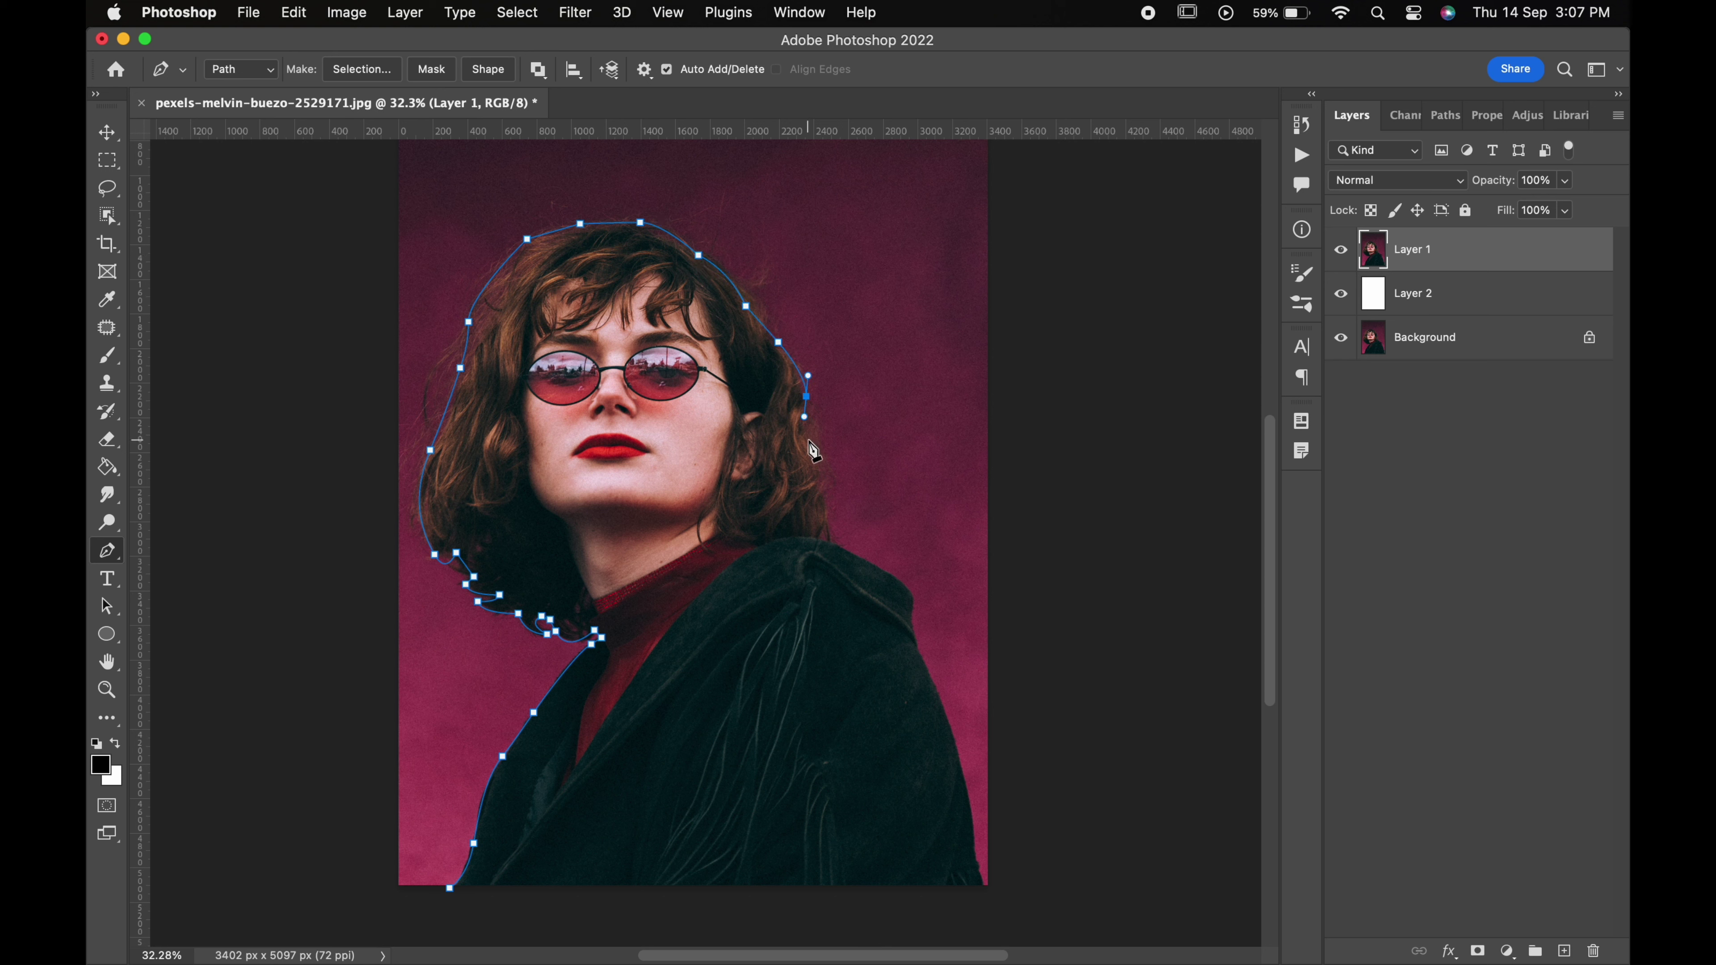
- Trace the remaining right hair edge, shoulder and sleeve down to the image's lower edge, and close the path at its starting point
left_click(810, 440)
left_click(822, 498)
left_click(820, 535)
left_click(896, 579)
left_click(913, 612)
left_click(916, 635)
left_click(967, 802)
left_click_drag(973, 852, 974, 865)
left_click(982, 890)
left_click(450, 888)
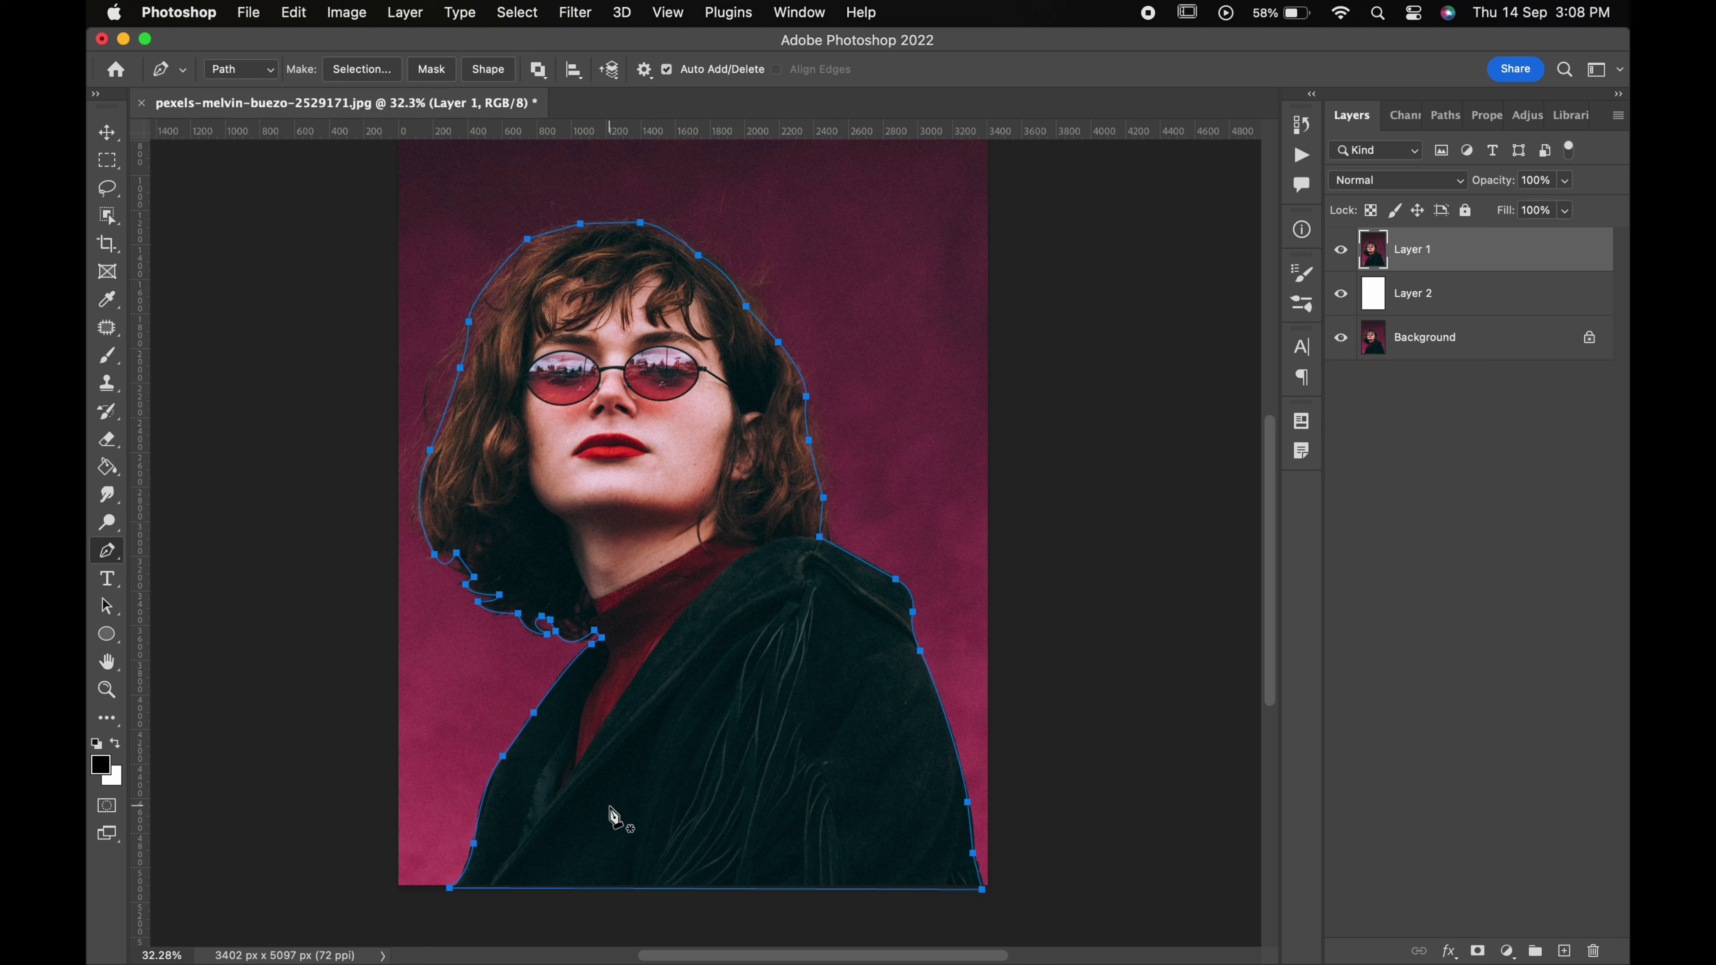
- Convert the closed path to a selection and add it as a layer mask on Layer 1 to cut out the woman
right_click(612, 814)
left_click(669, 903)
left_click(973, 400)
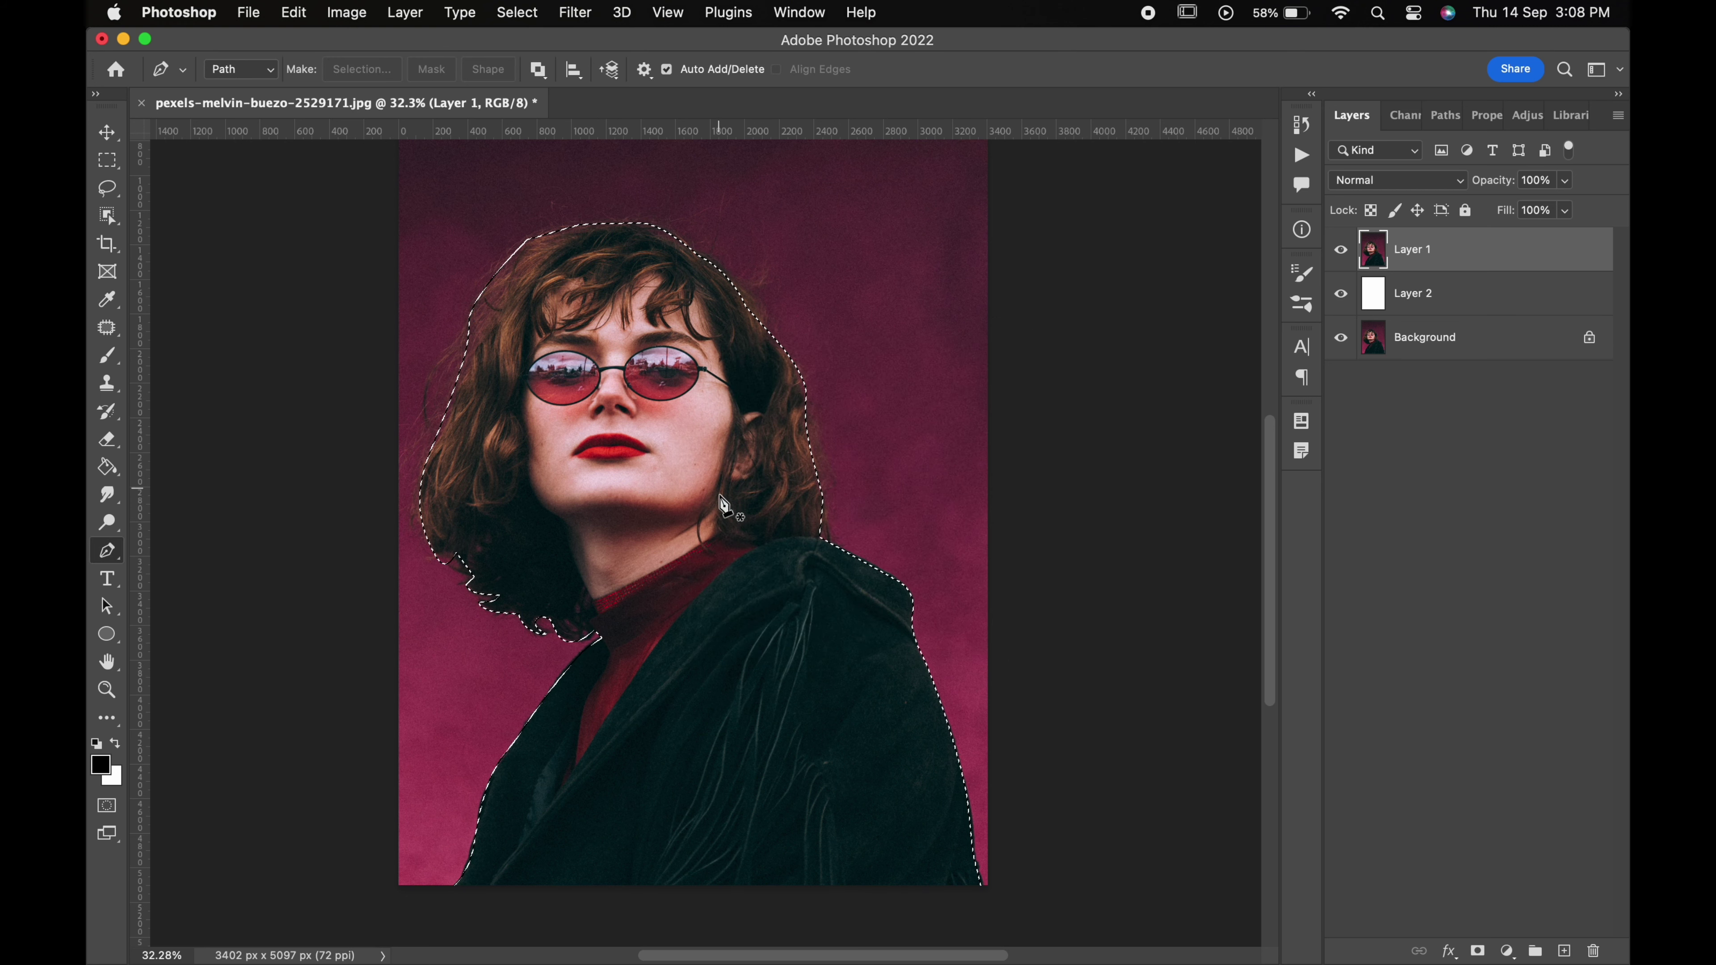
left_click(1477, 951)
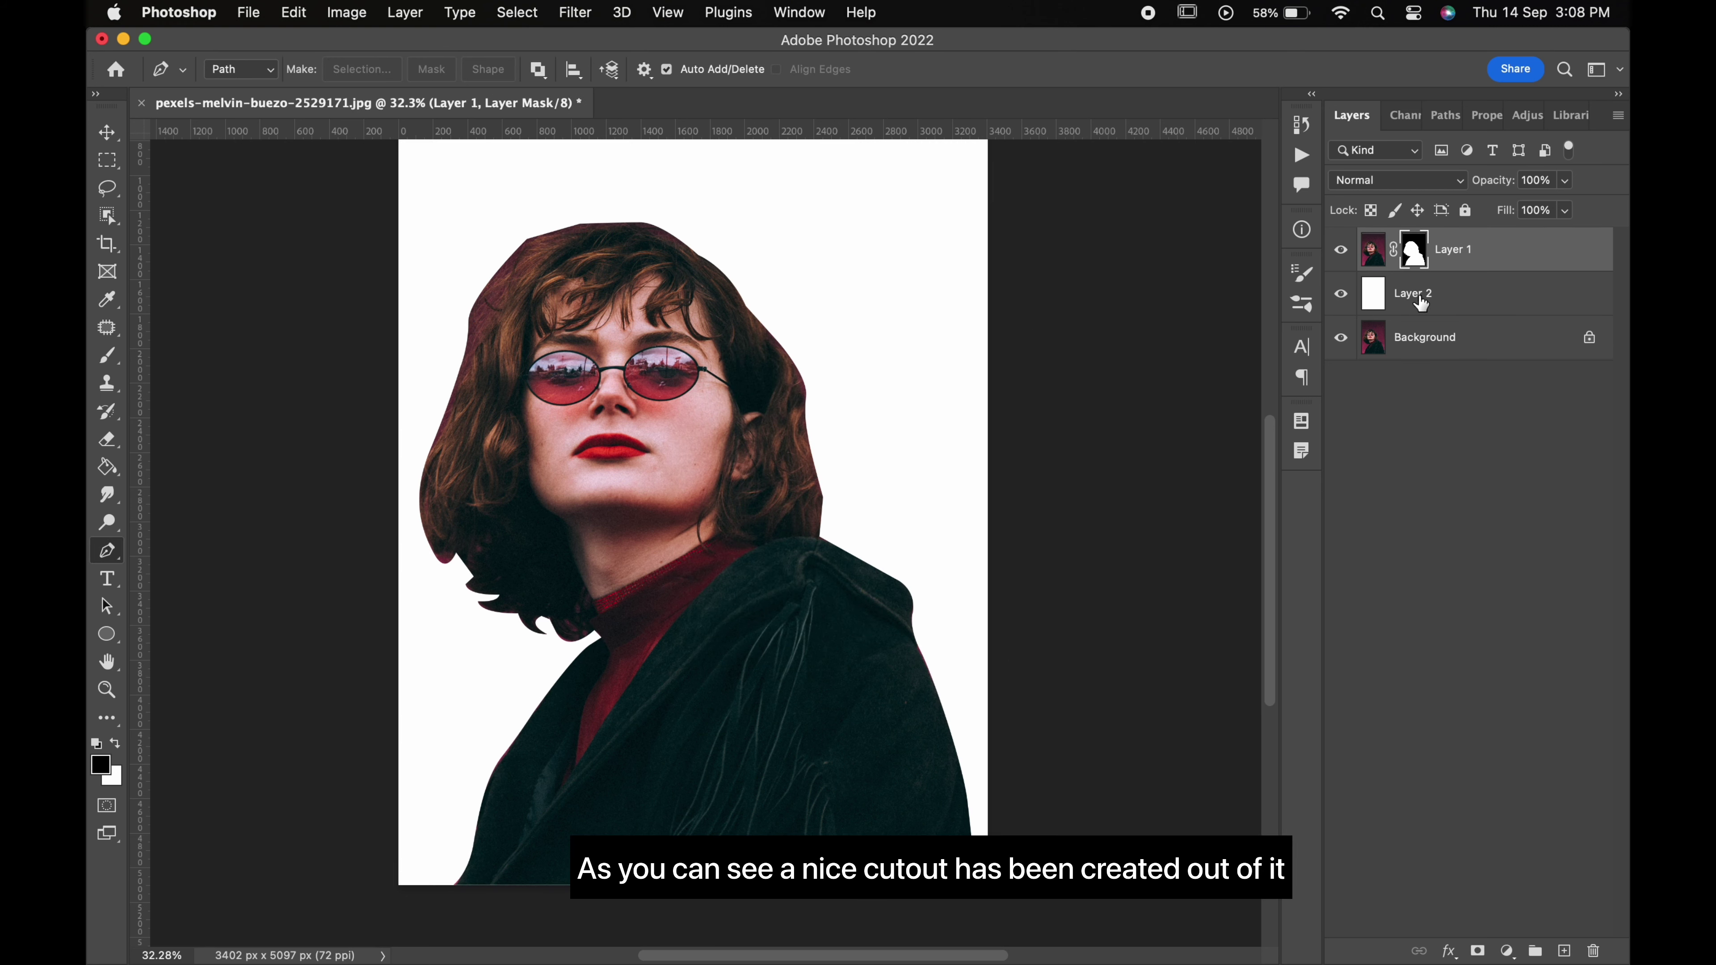
left_click(1414, 261, "alt")
left_click(1414, 260, "alt")
left_click(1414, 260, "alt")
left_click(1414, 260, "alt")
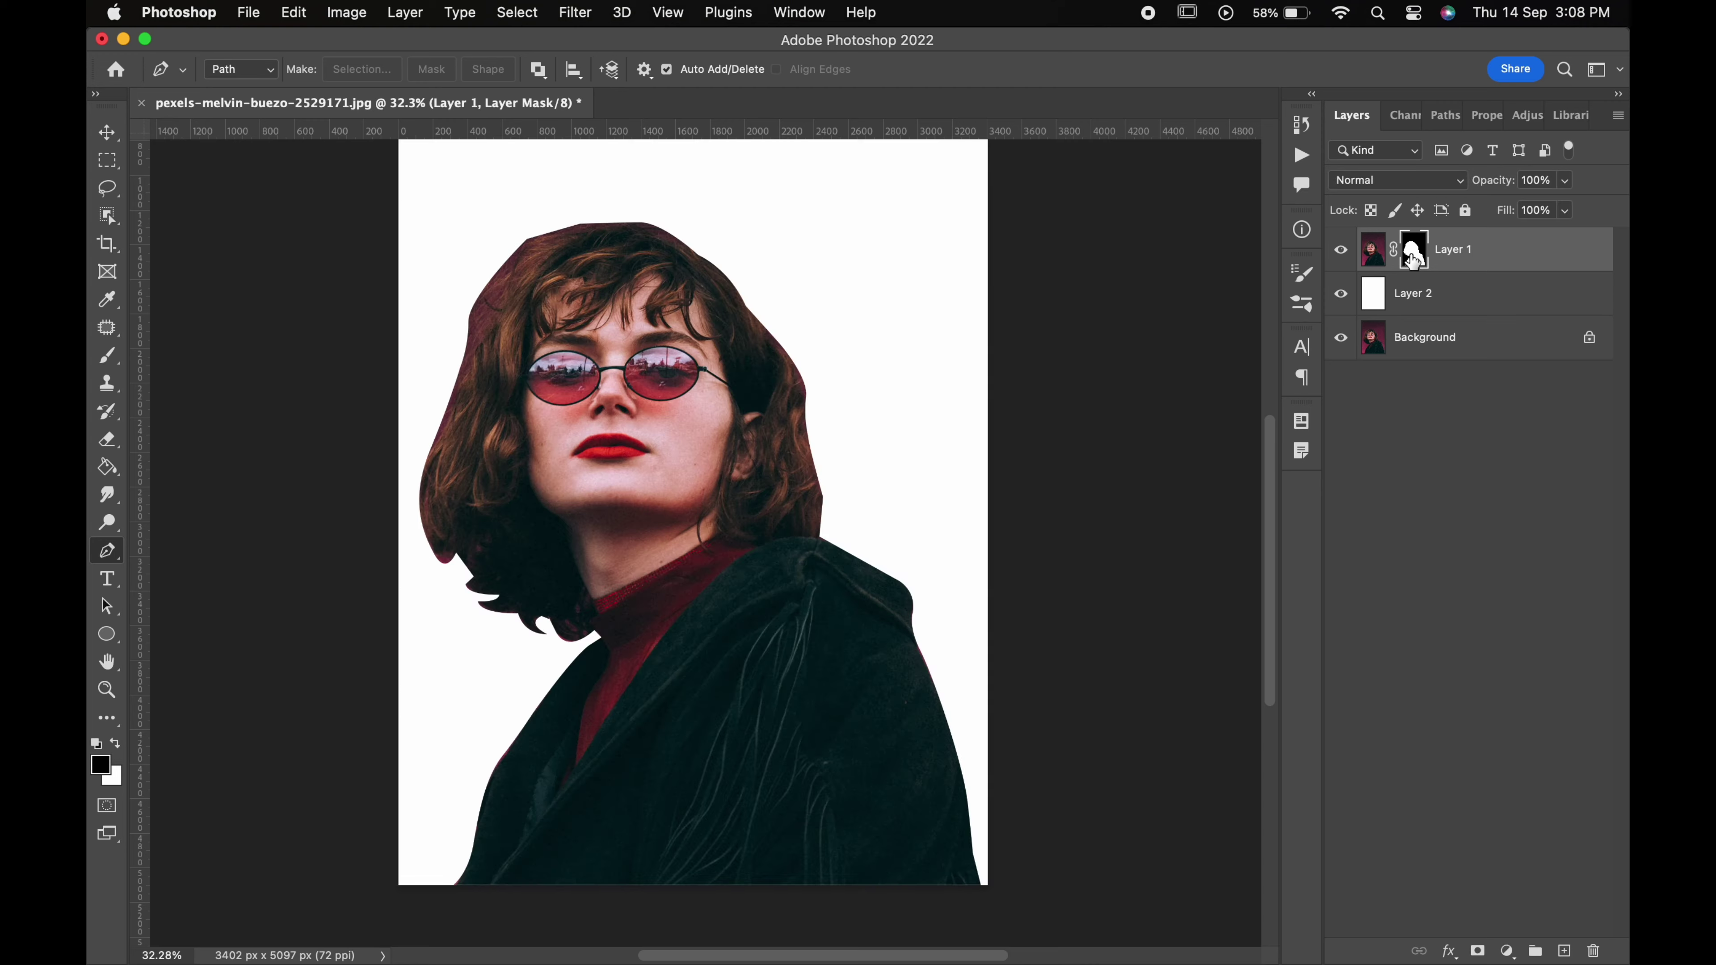
- Add a Hue/Saturation adjustment layer above Layer 1 with Saturation at -100
left_click(1509, 949)
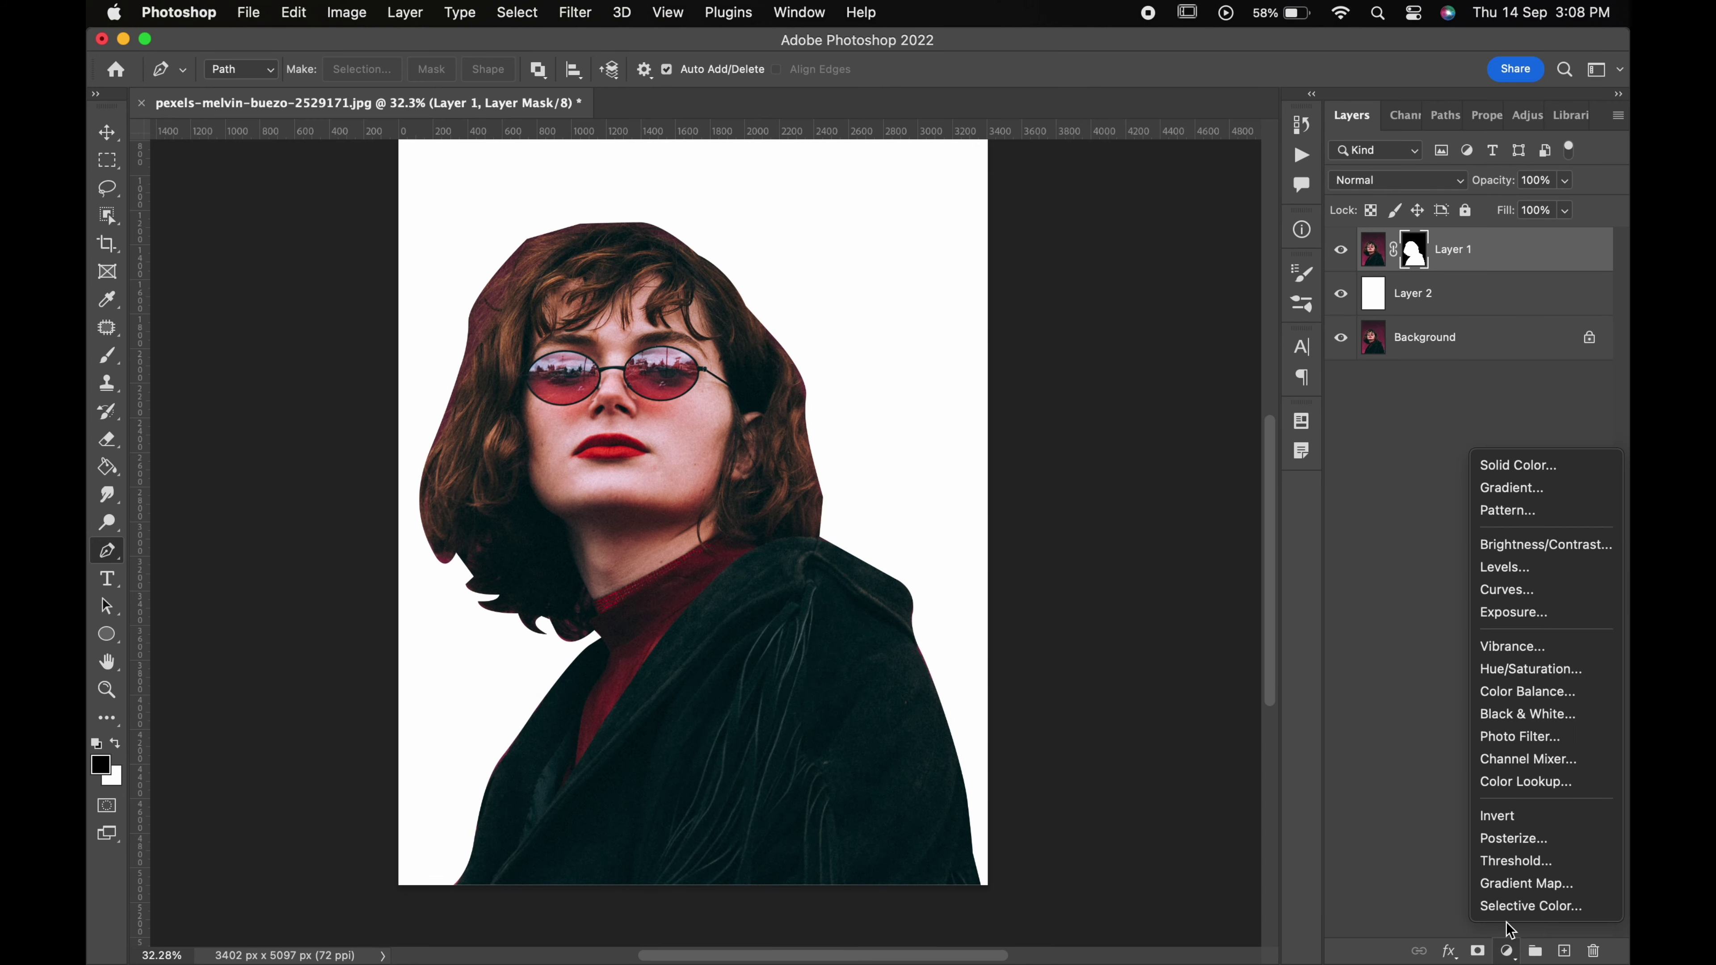
left_click(1510, 667)
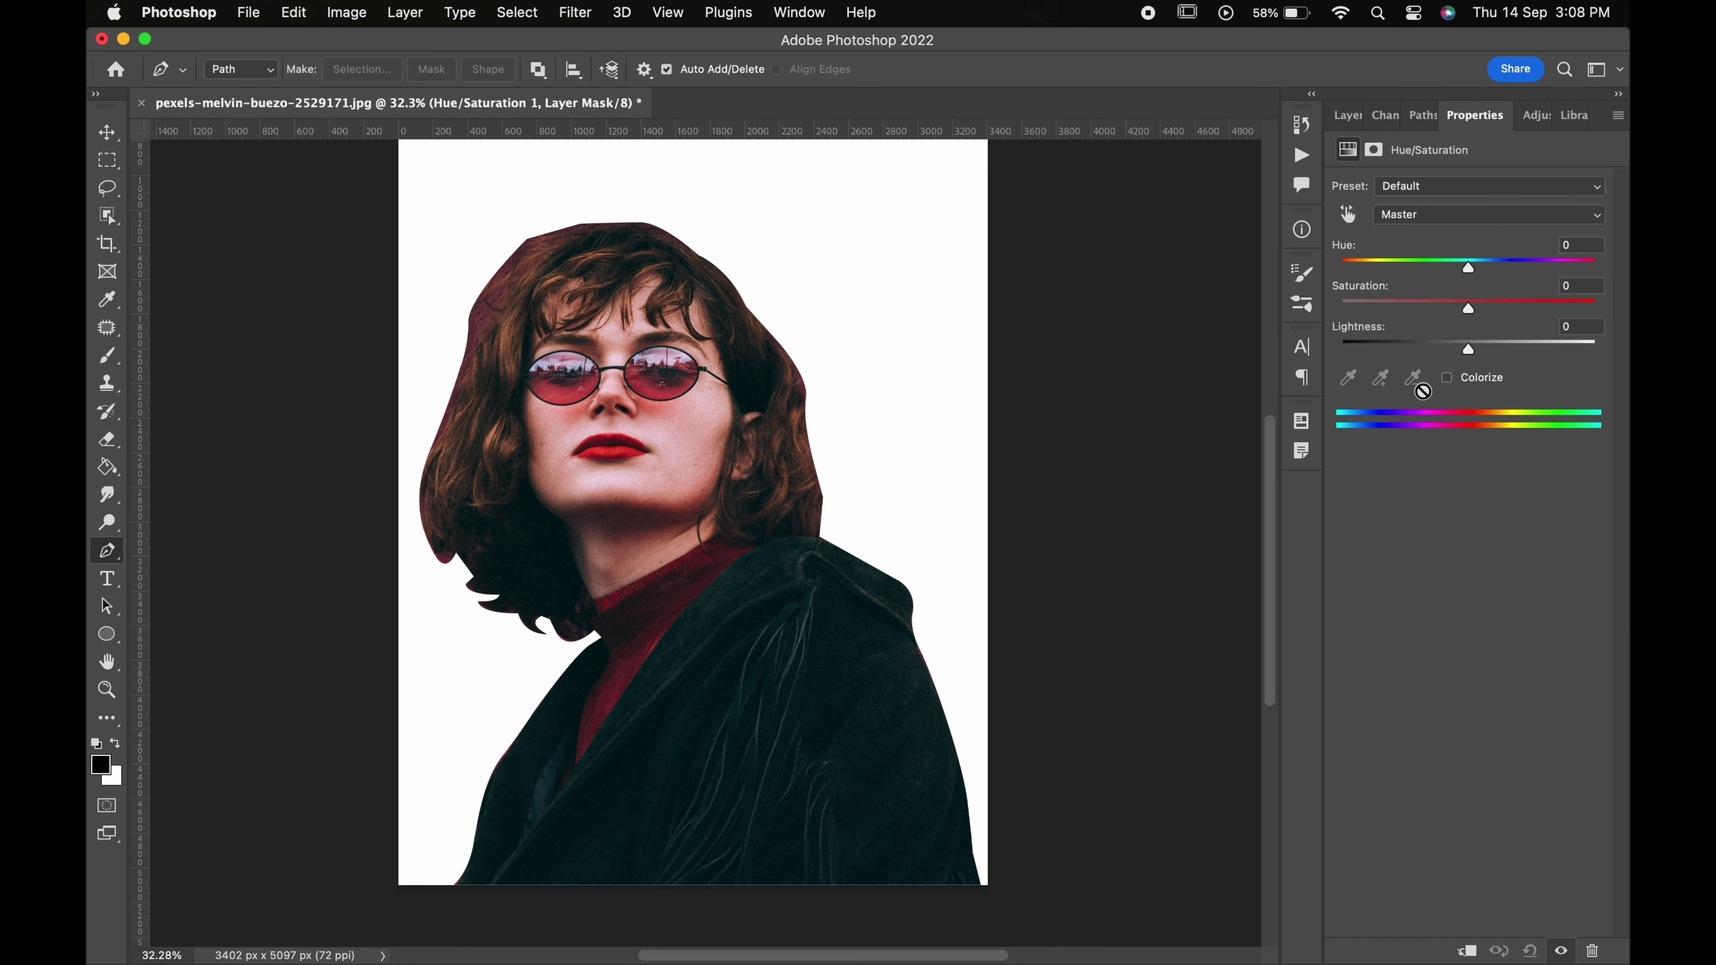
left_click(1410, 305)
left_click_drag(1411, 311, 1264, 325)
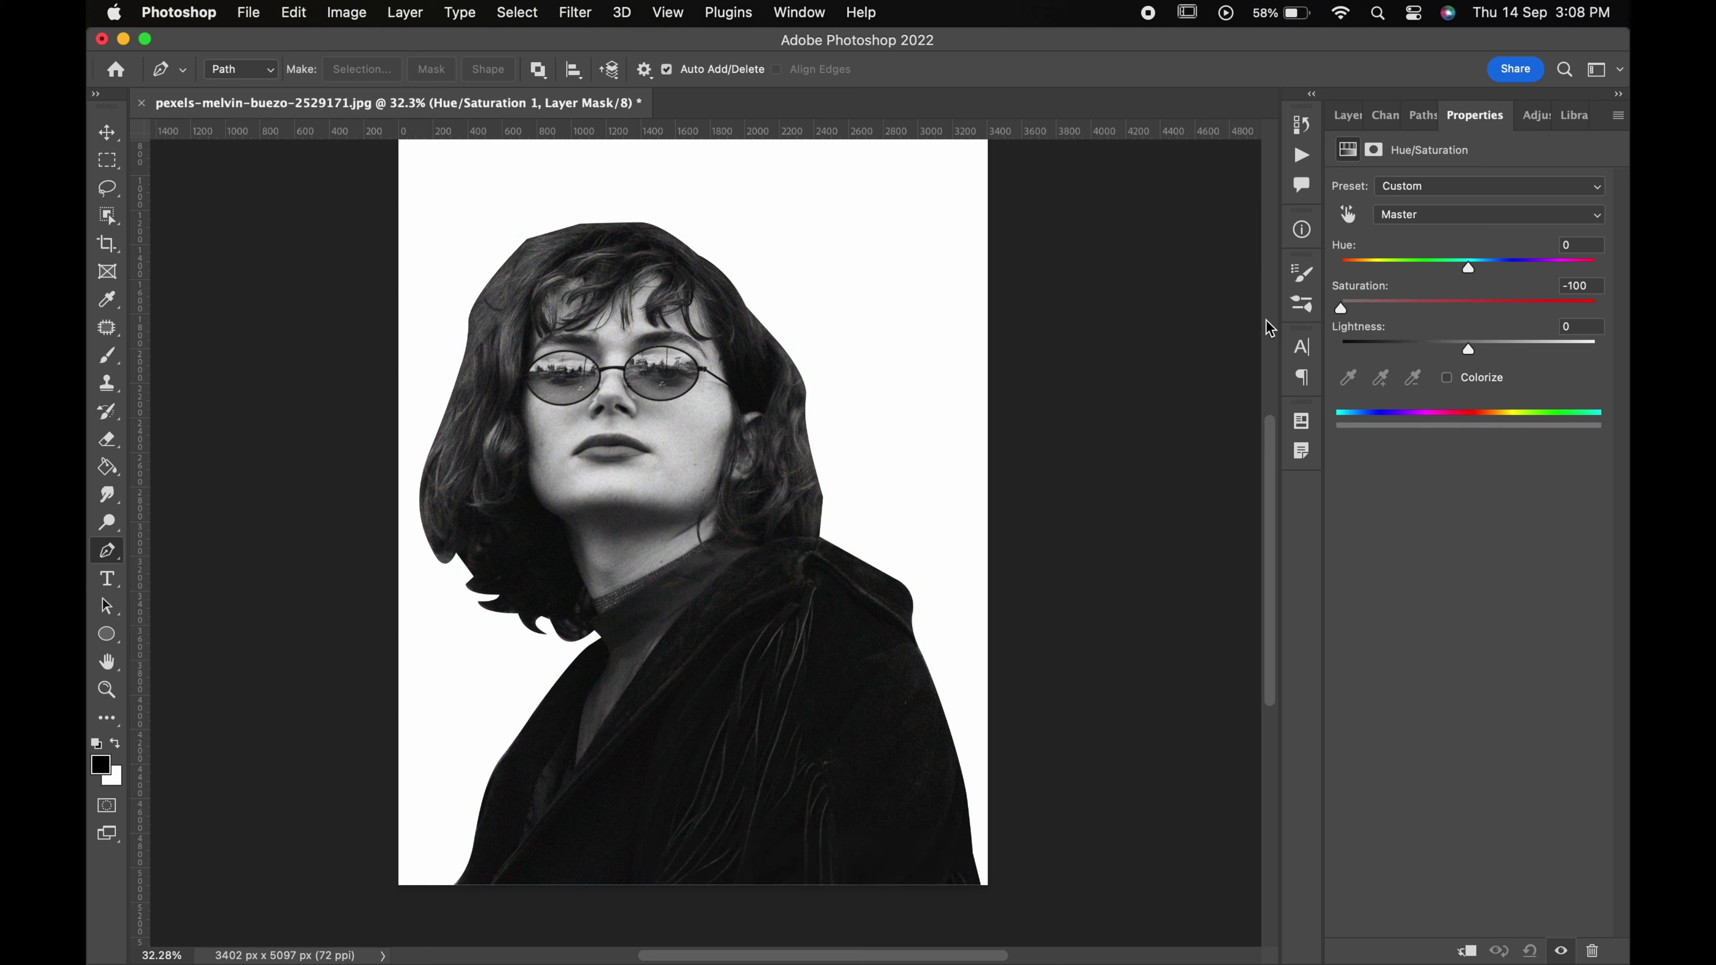
left_click(1351, 116)
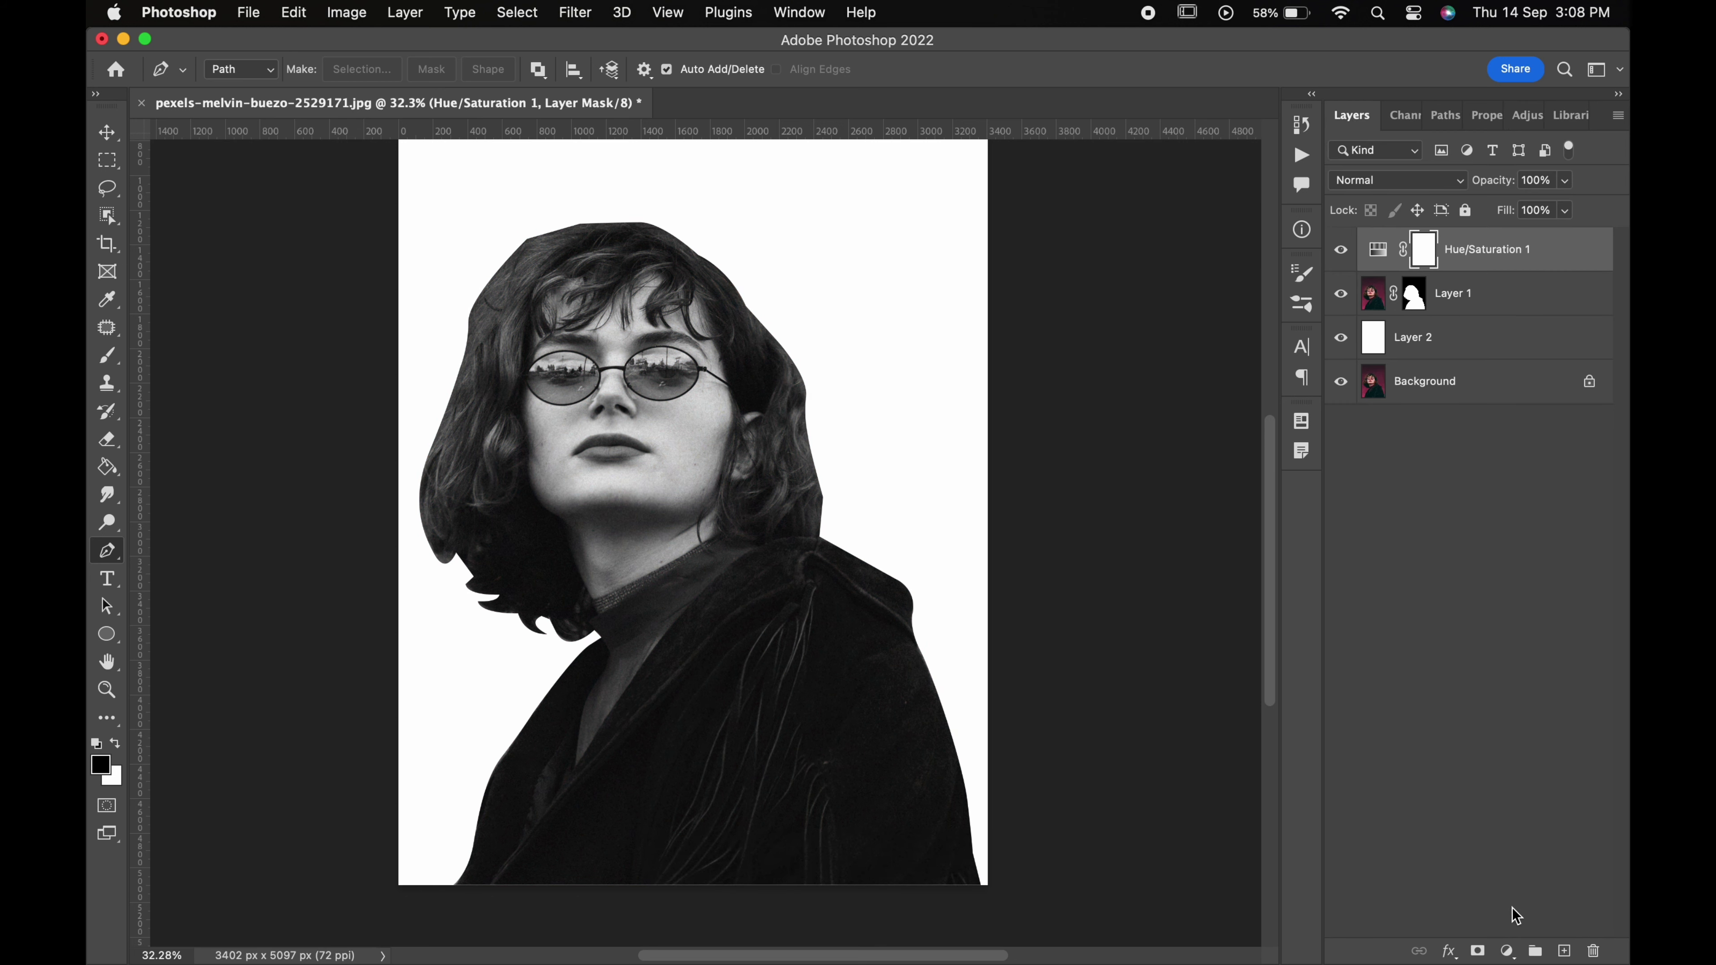
- Add a Solid Color fill layer in dark red a63333 above the Hue/Saturation layer and set its blending mode to Hard Mix
left_click(1507, 951)
left_click(1505, 455)
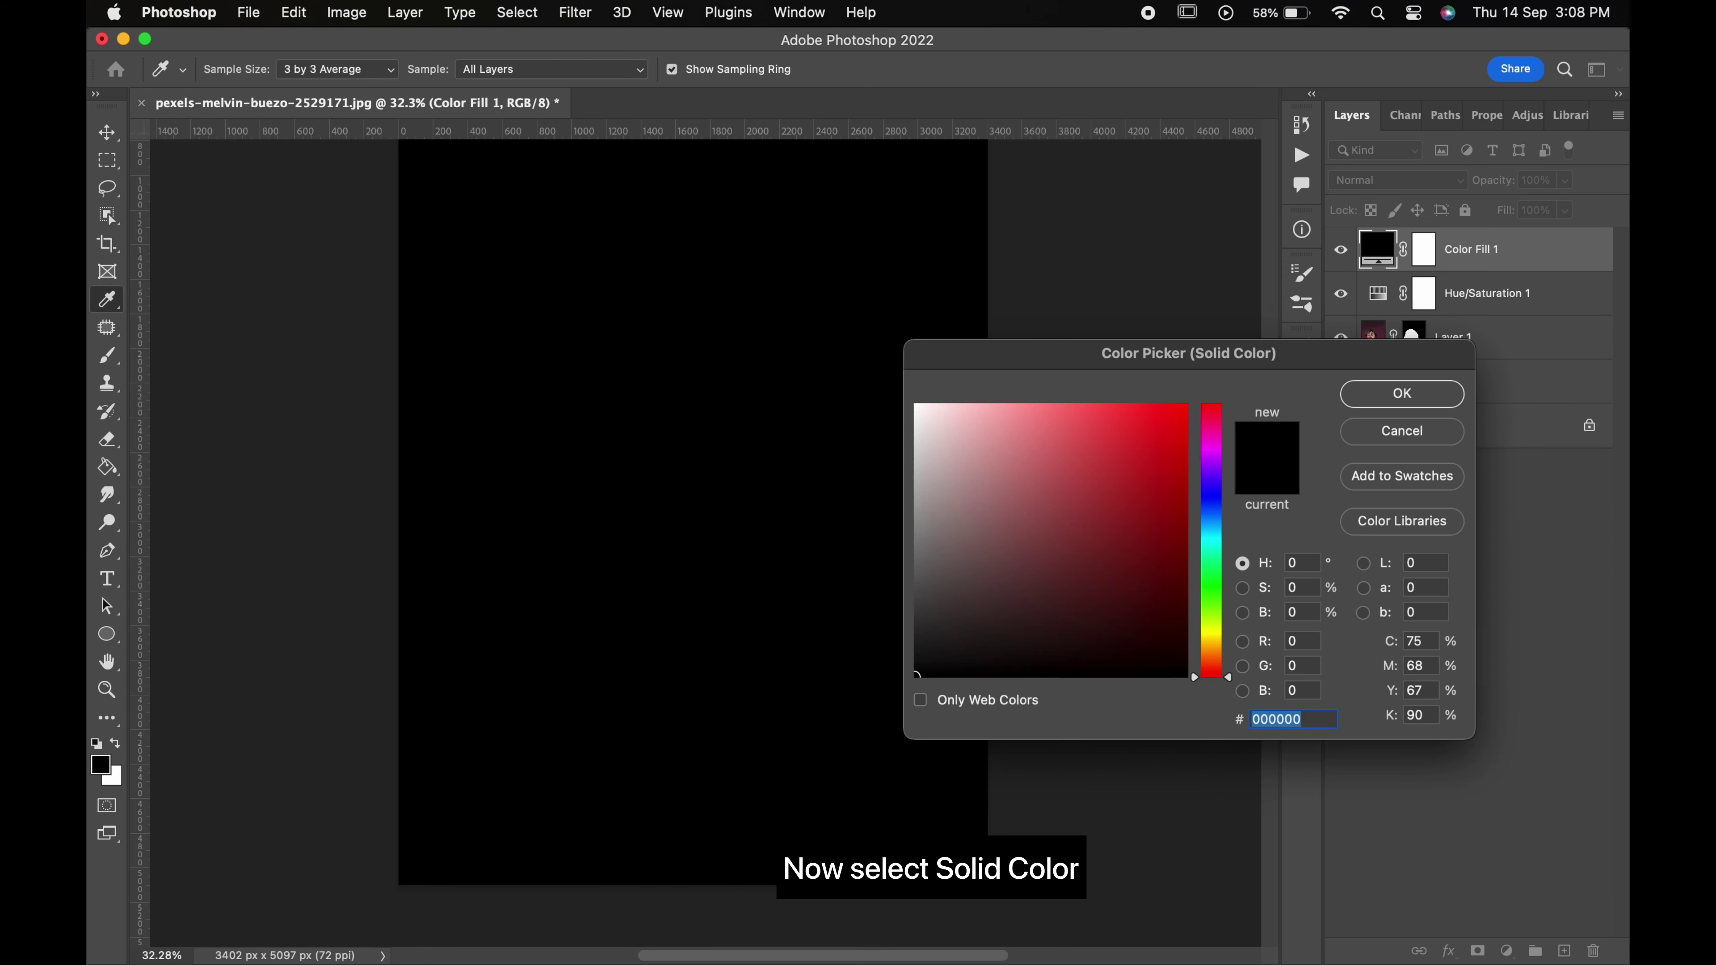
left_click(1095, 502)
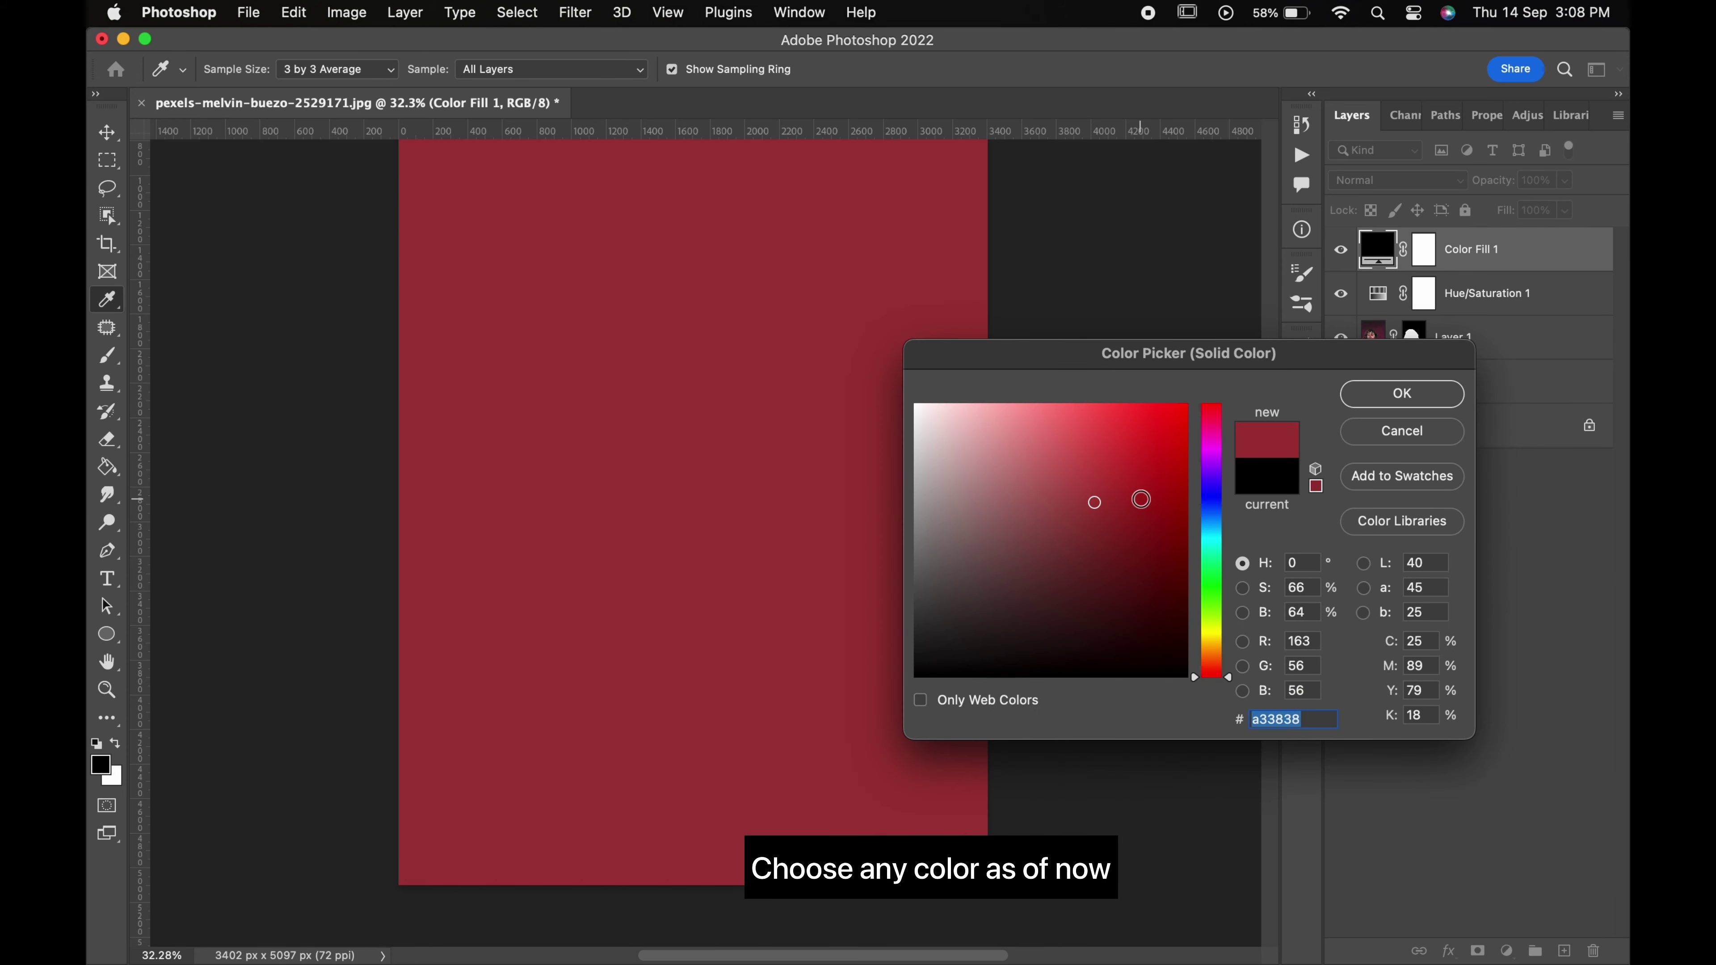
left_click(1129, 497)
left_click(1103, 500)
left_click(1368, 401)
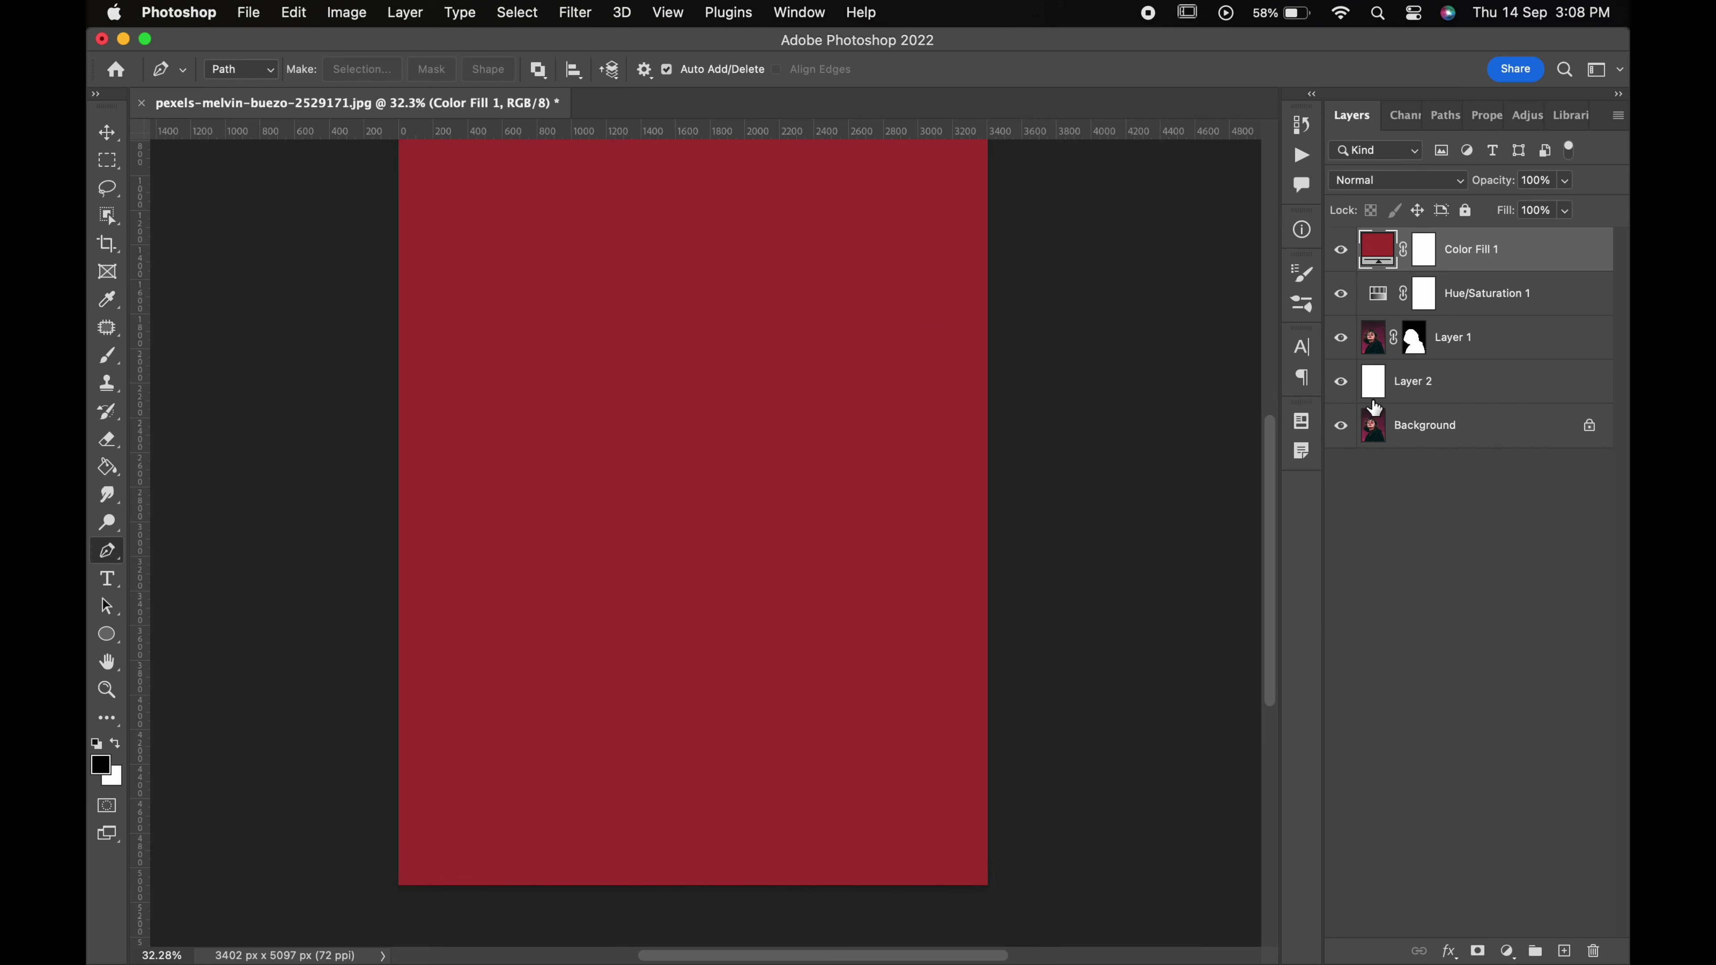
left_click(1378, 179)
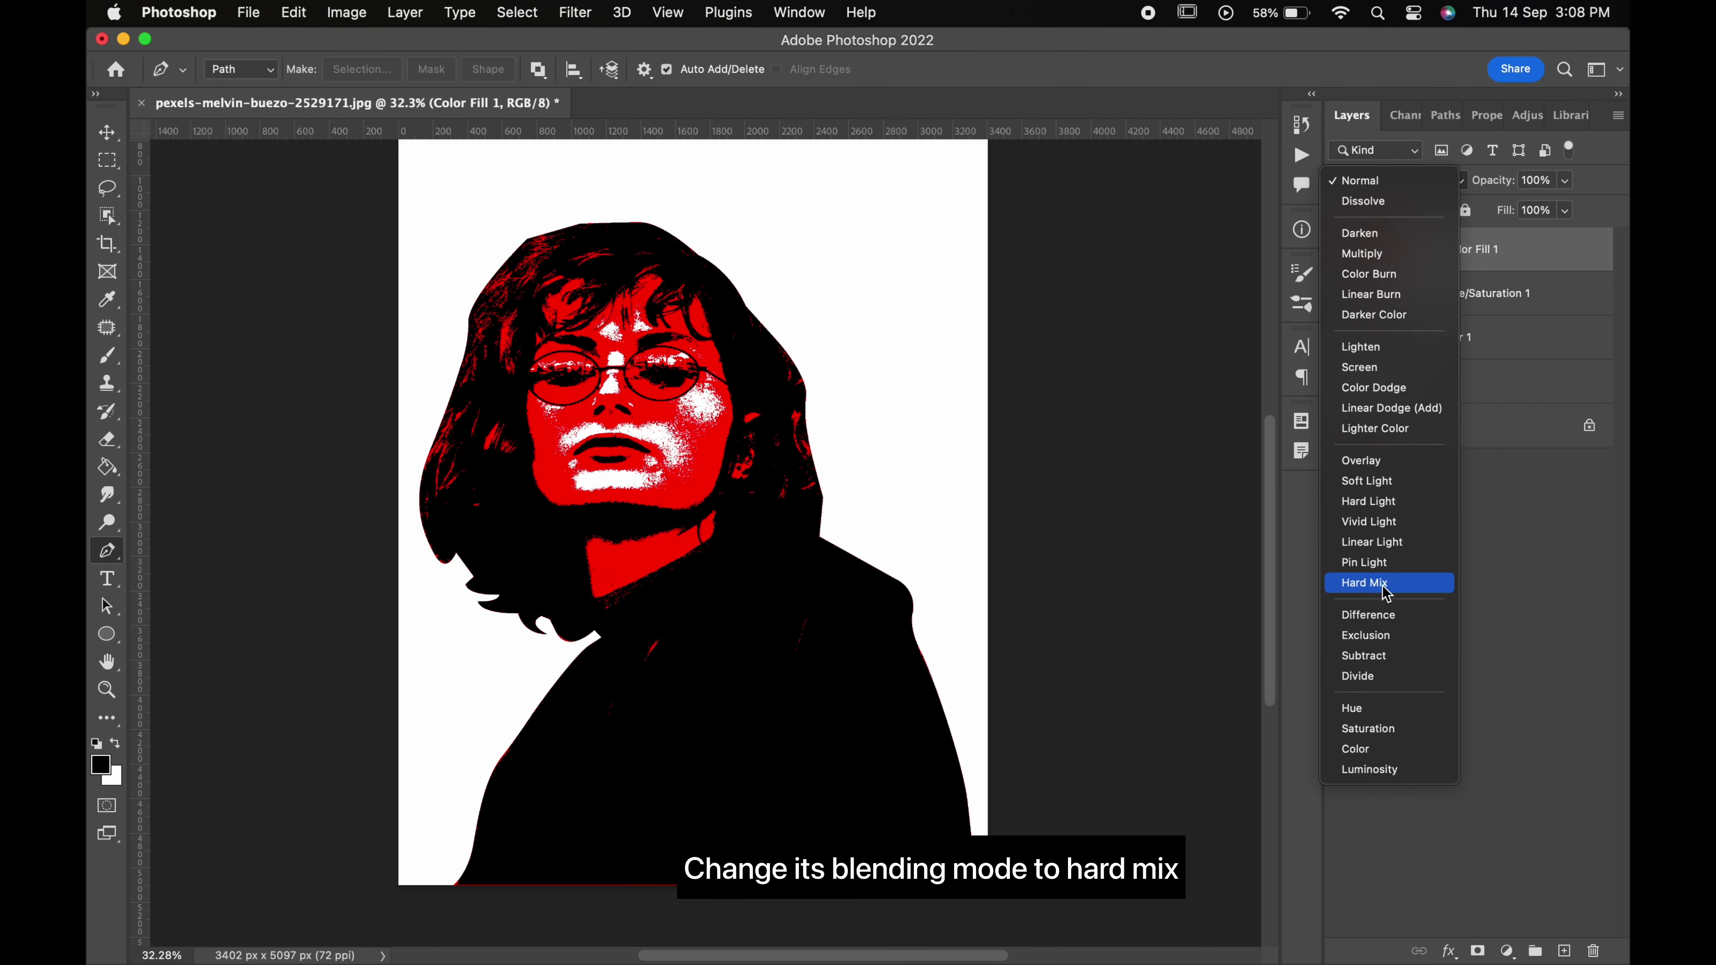
left_click(1364, 582)
- Change the colour fill layer's colour to the lighter red cd5353
double_click(1378, 250)
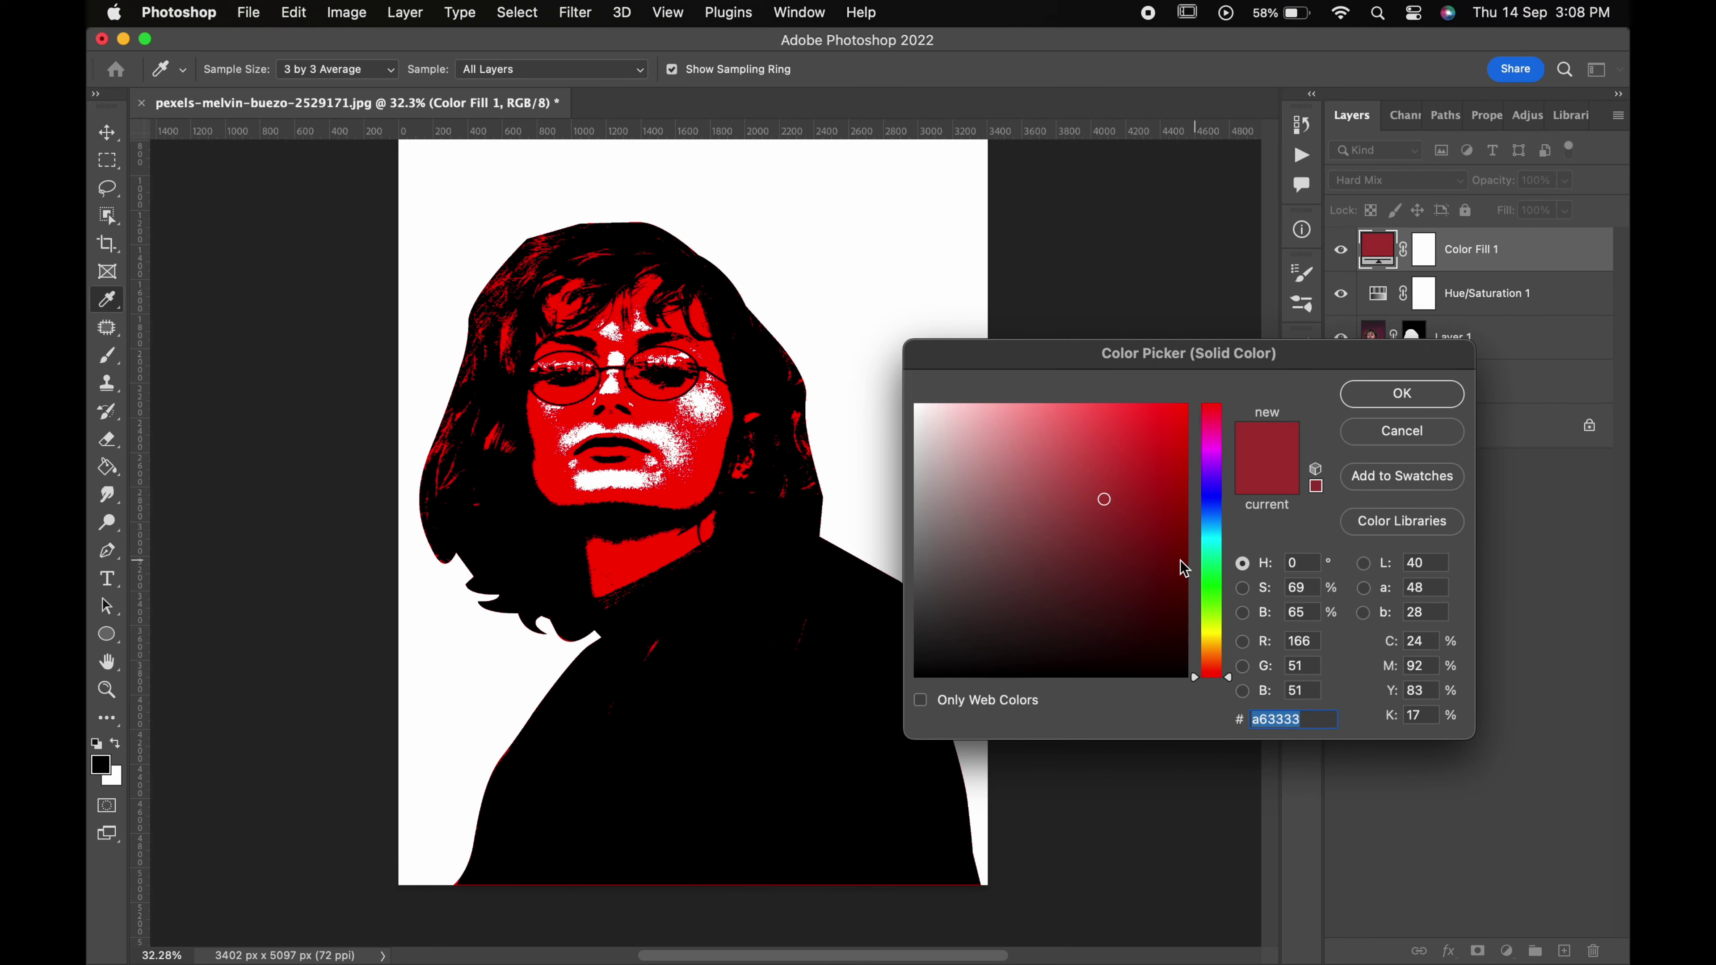
left_click_drag(1103, 494, 1077, 457)
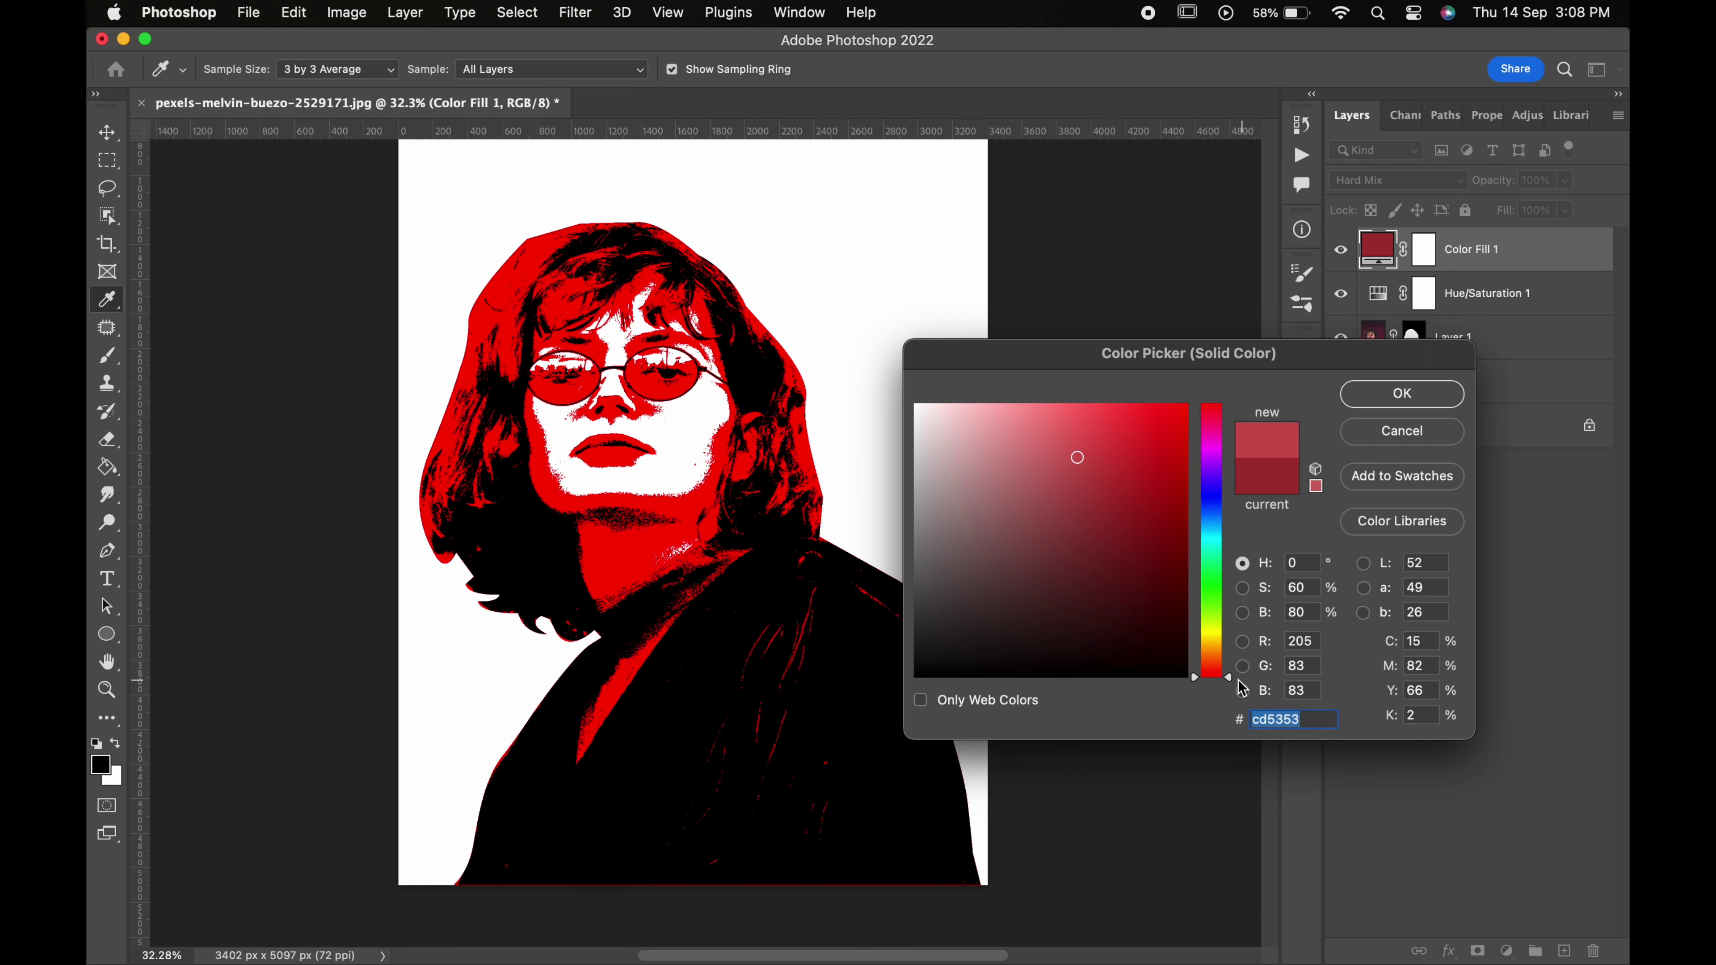
left_click_drag(1223, 636, 1213, 674)
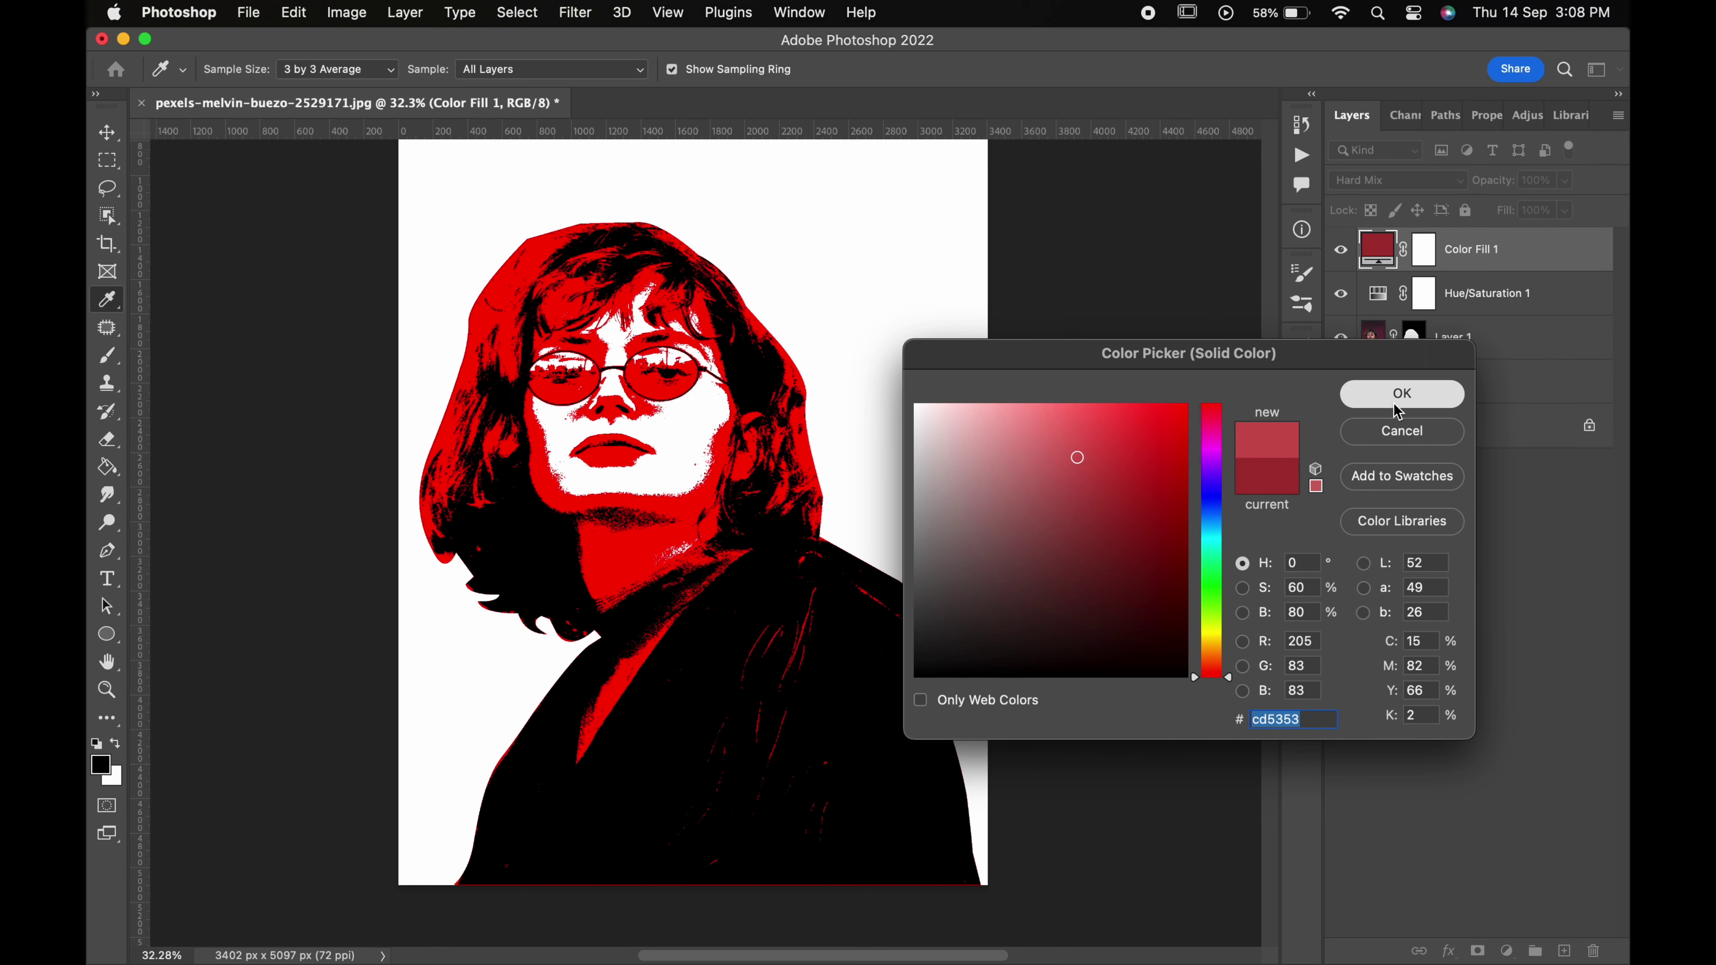
left_click(1402, 394)
key("p")
- Add a Black & White adjustment layer above the colour fill and edit its colour slider values
left_click(1507, 950)
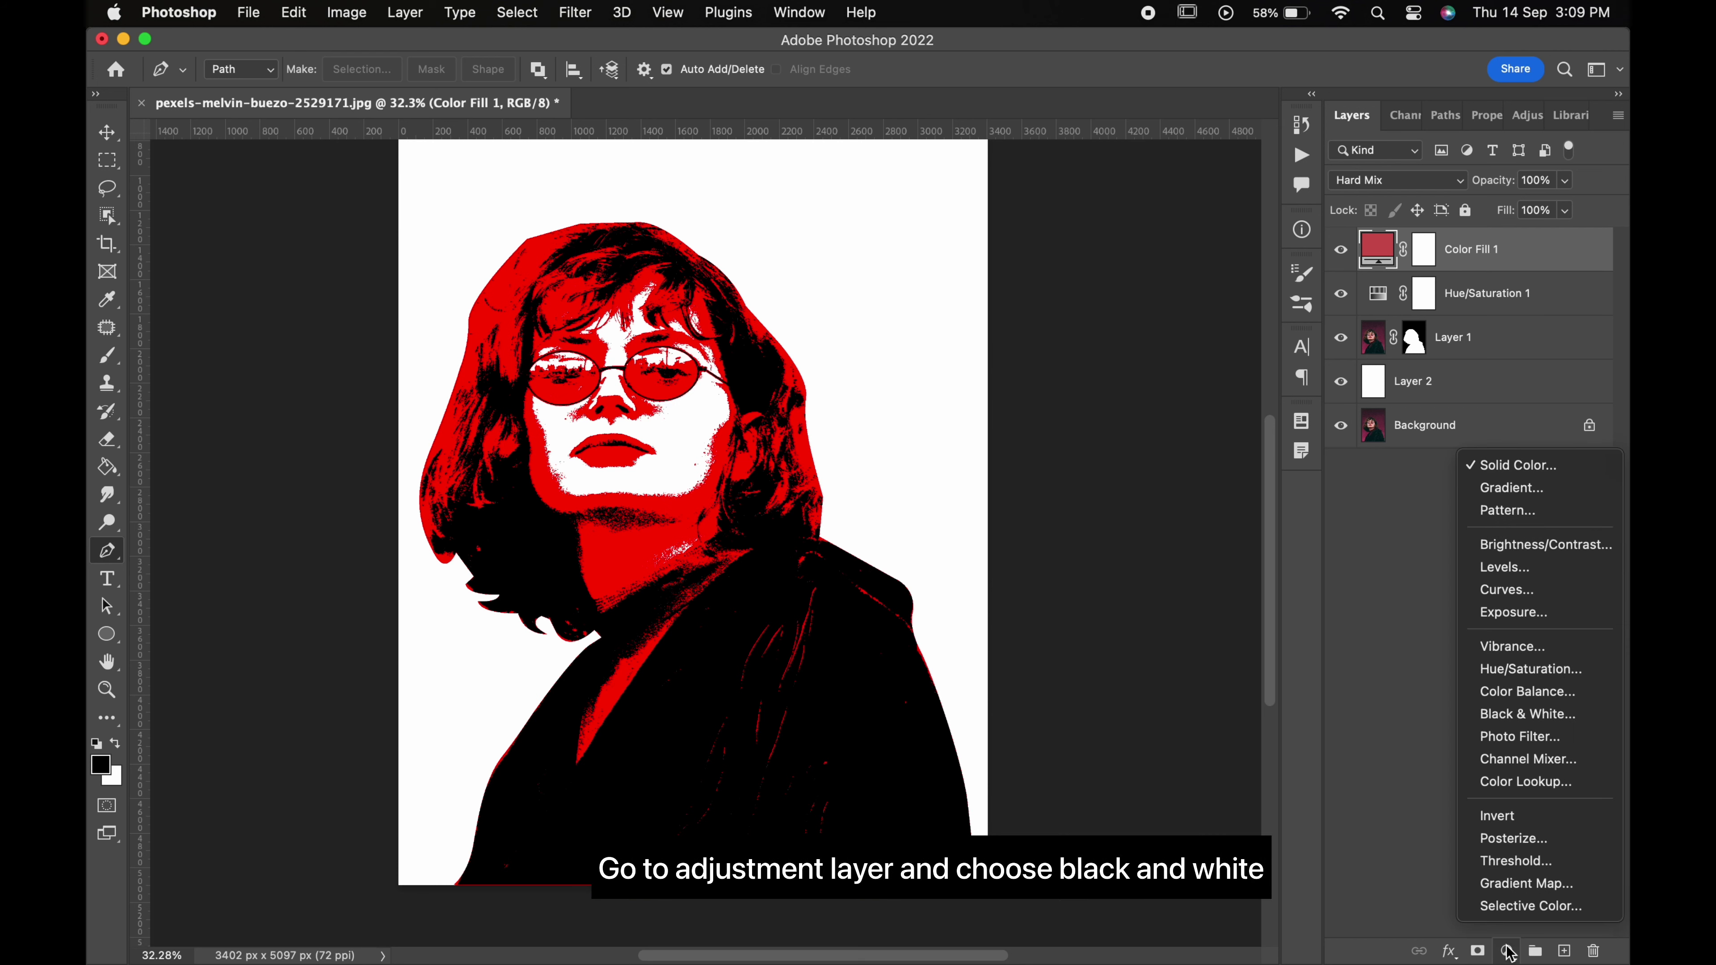
left_click(1496, 715)
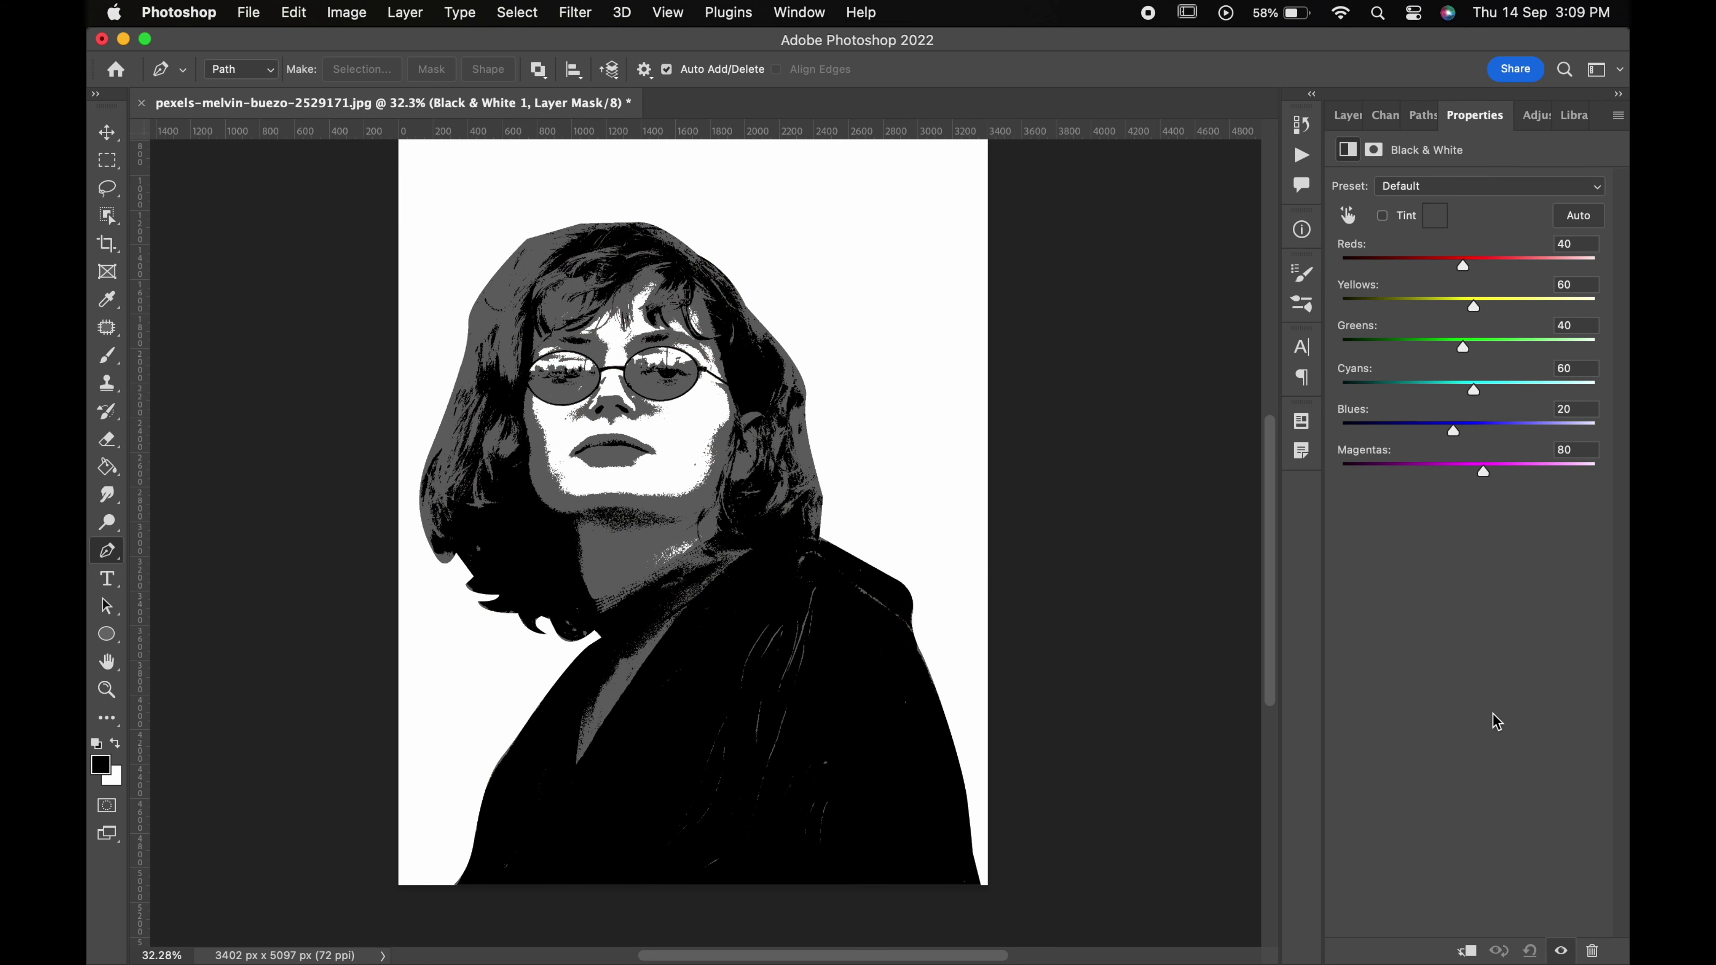
left_click(1577, 244)
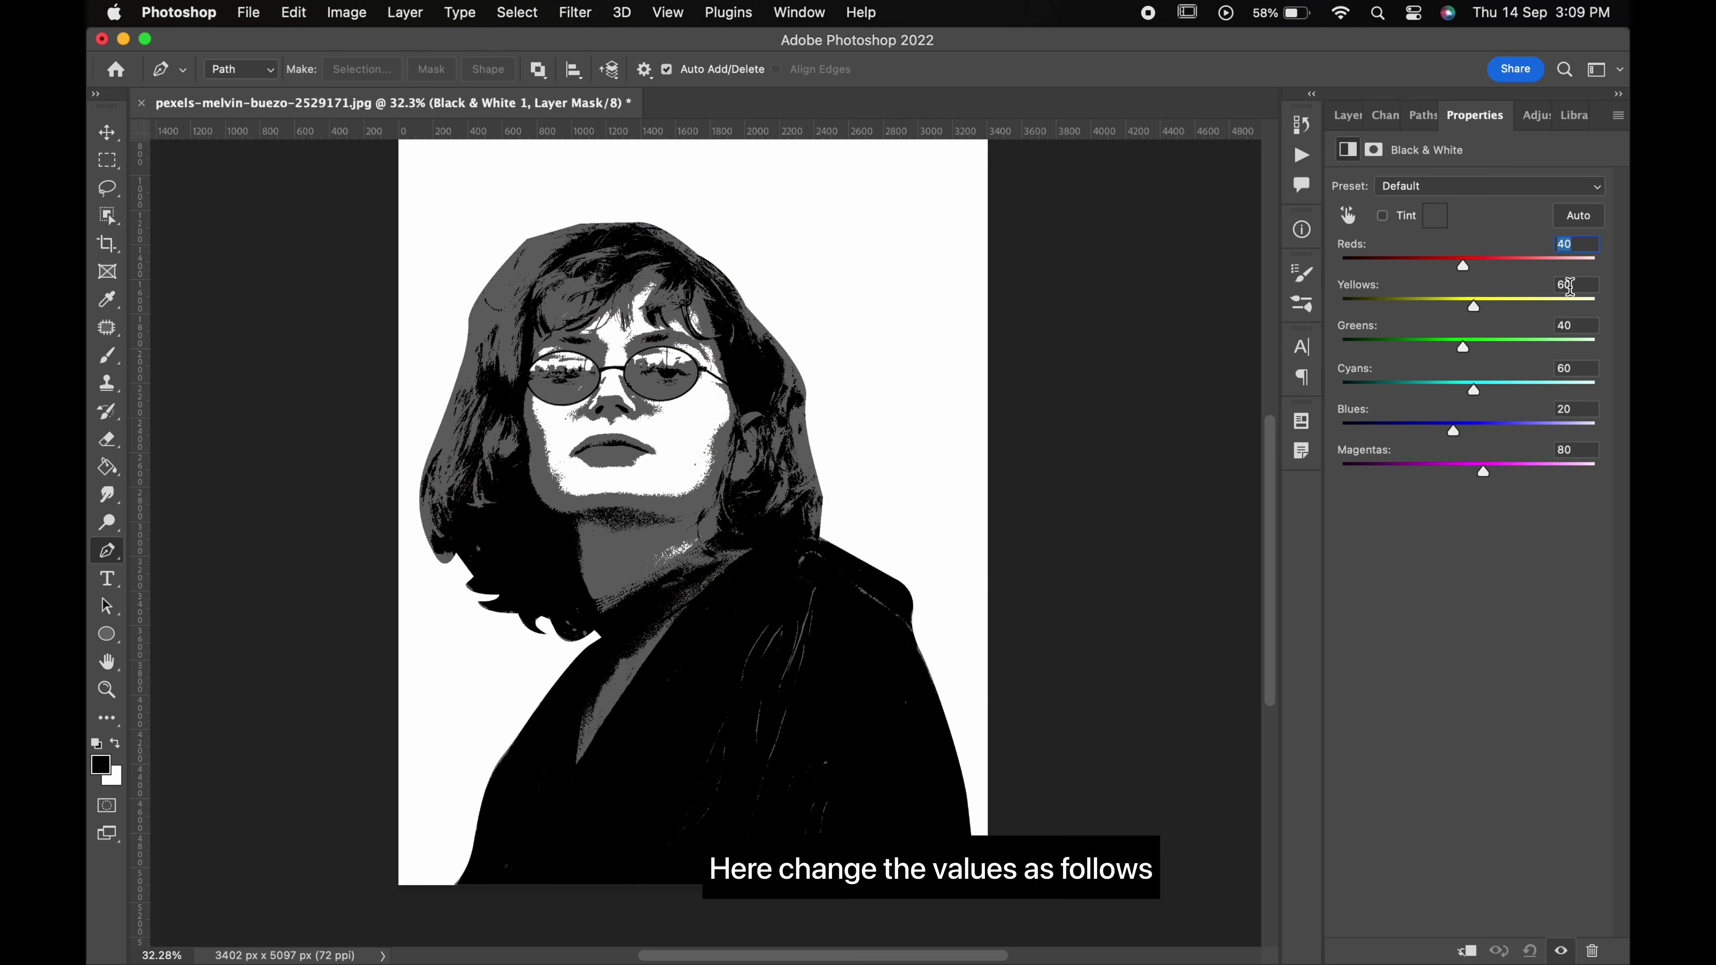
left_click_drag(1581, 321, 1524, 322)
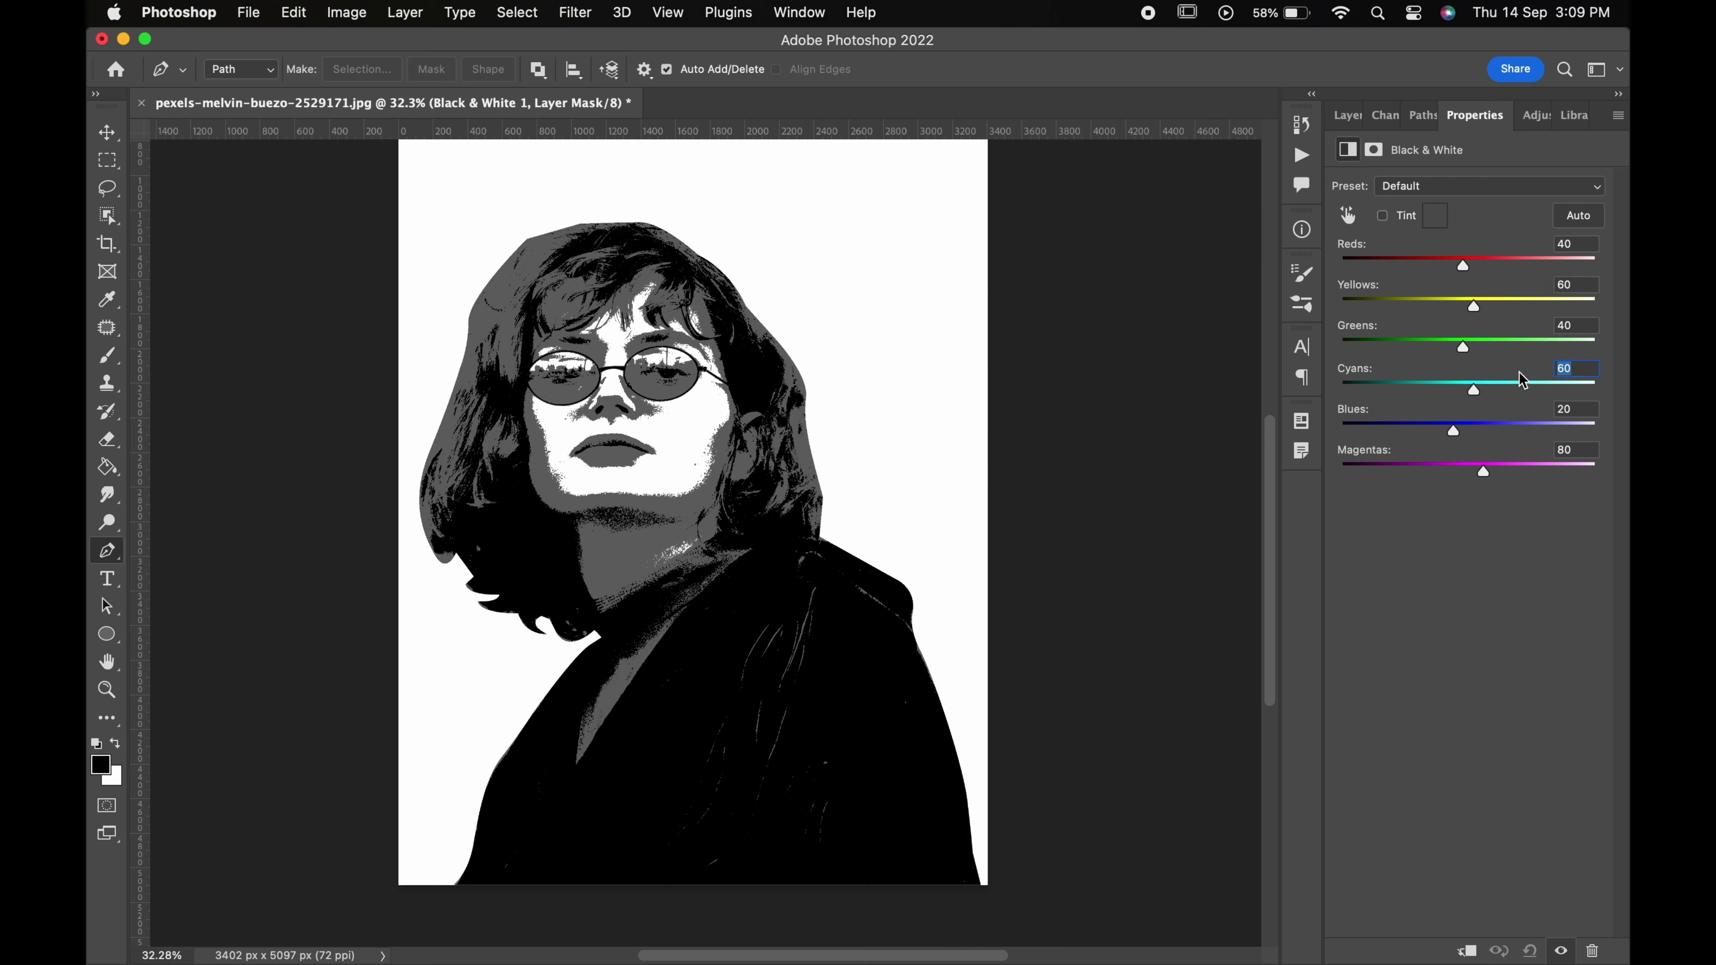
key("Tab")
type("4")
key("Tab")
type("60")
left_click(1351, 116)
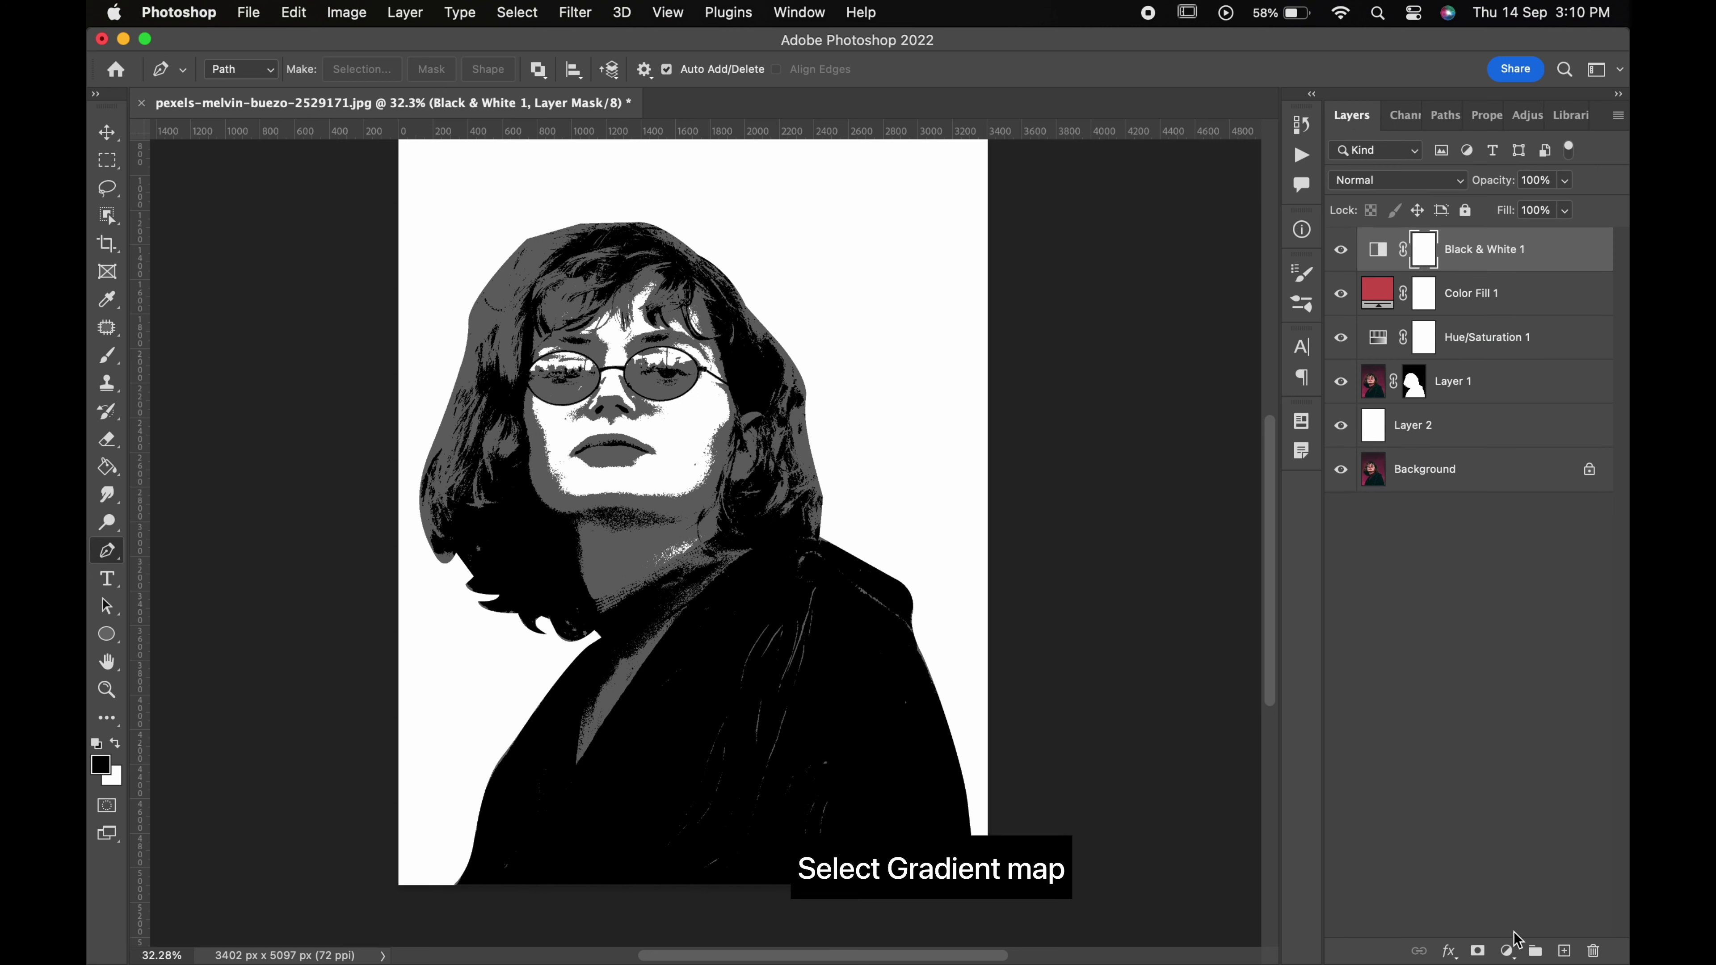
- Add a Gradient Map adjustment layer and give its gradient a bright red colour stop at location 40%
left_click(1507, 950)
left_click(1505, 884)
left_click(1397, 205)
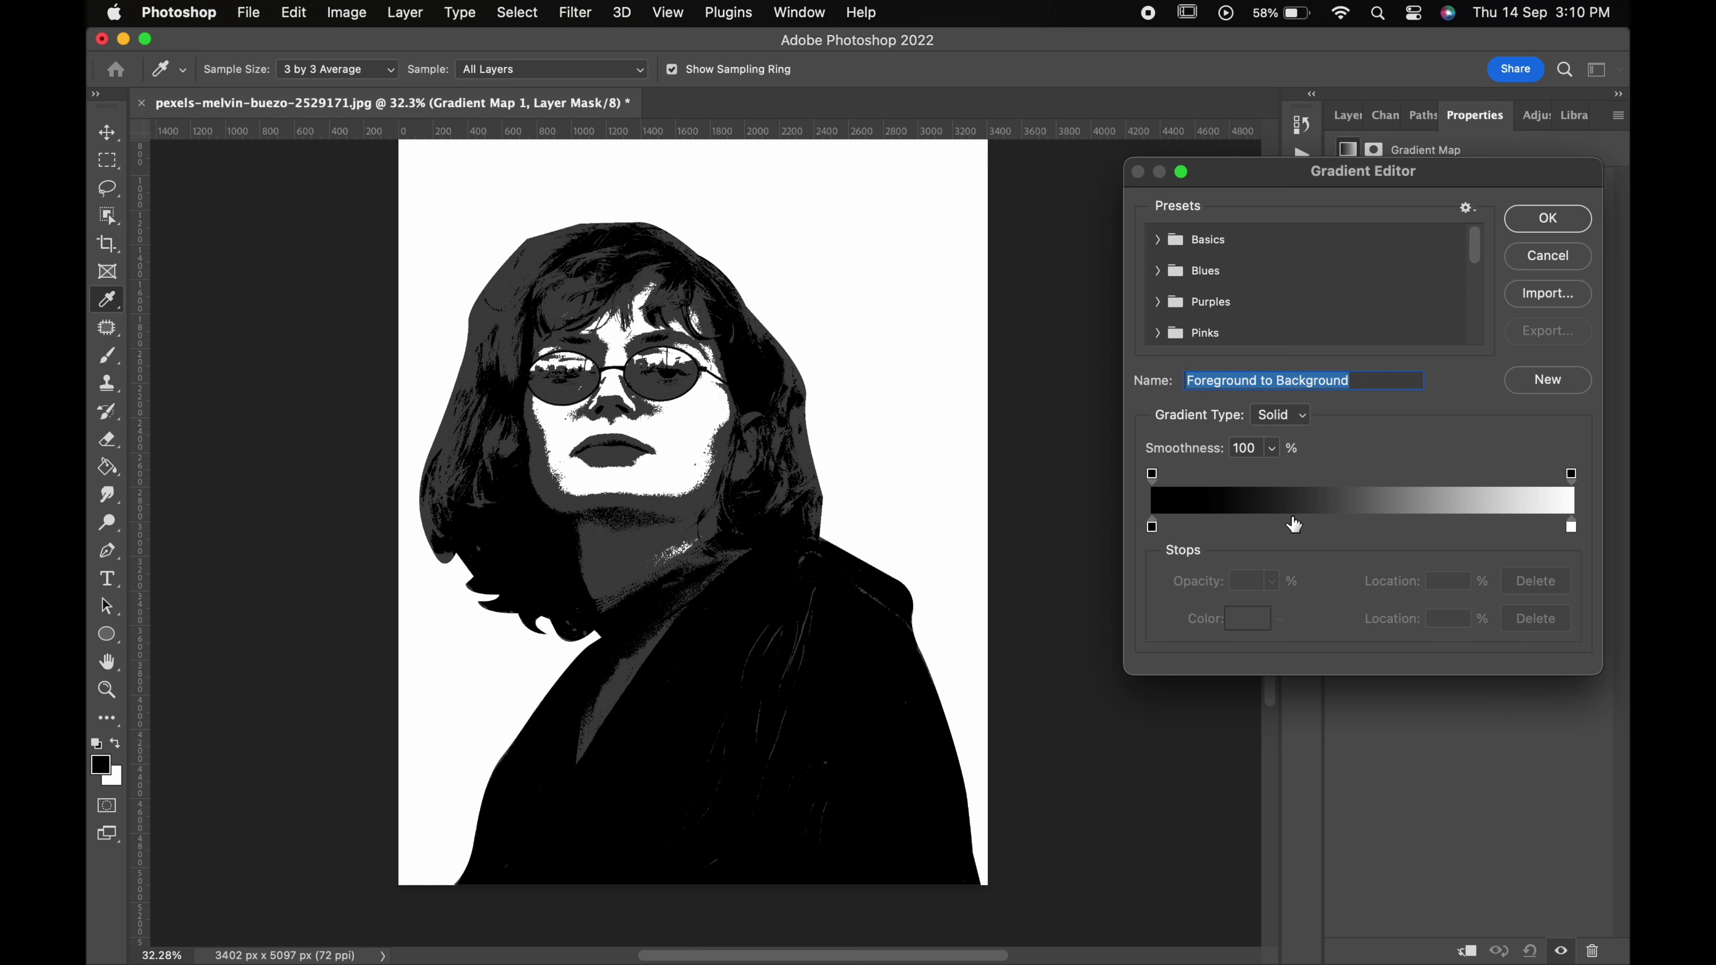
left_click(1295, 526)
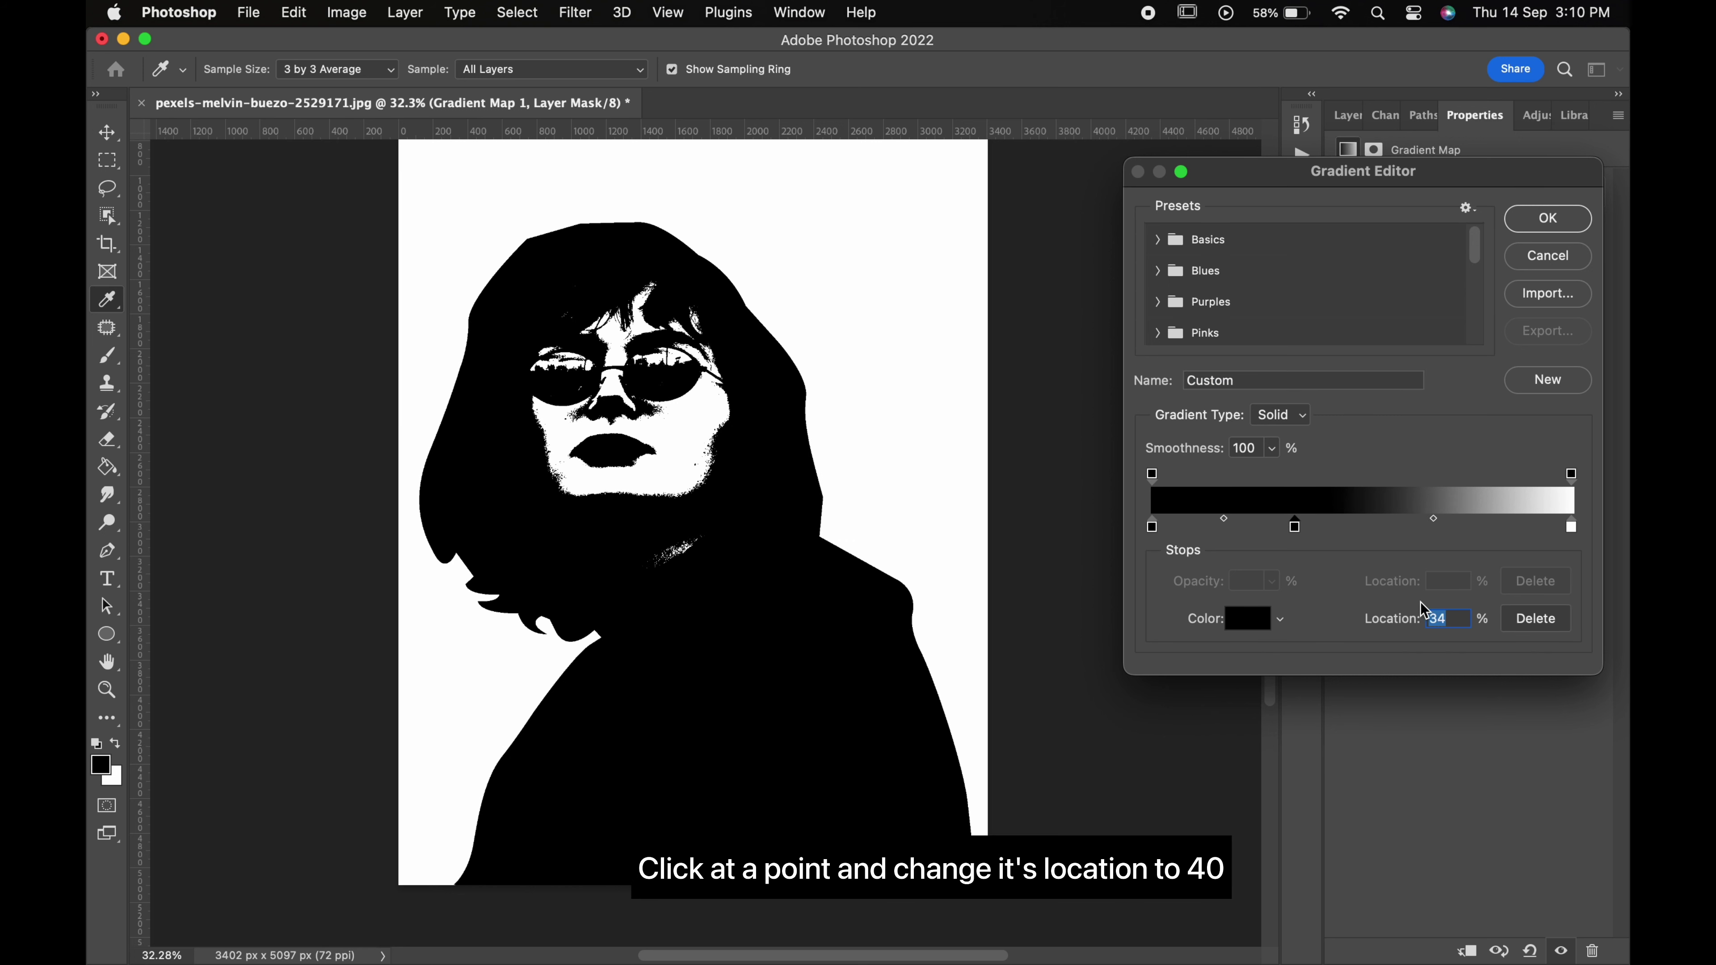
type("40")
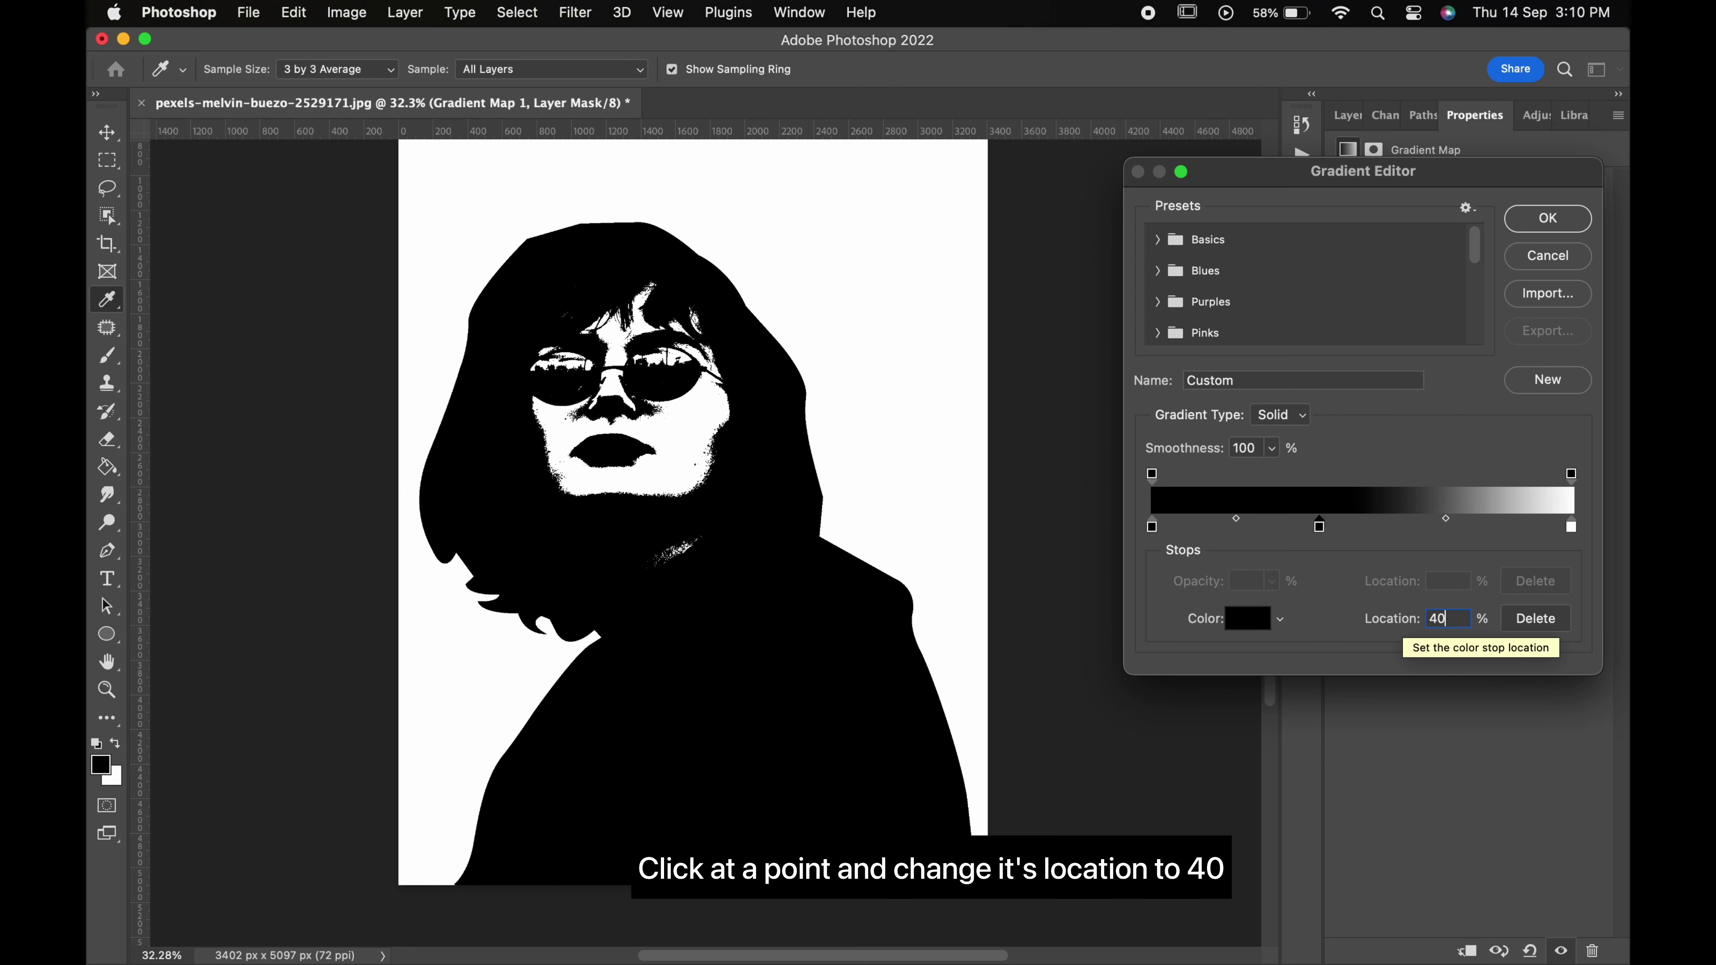
double_click(1321, 527)
left_click_drag(1131, 522, 1142, 435)
left_click(1375, 405)
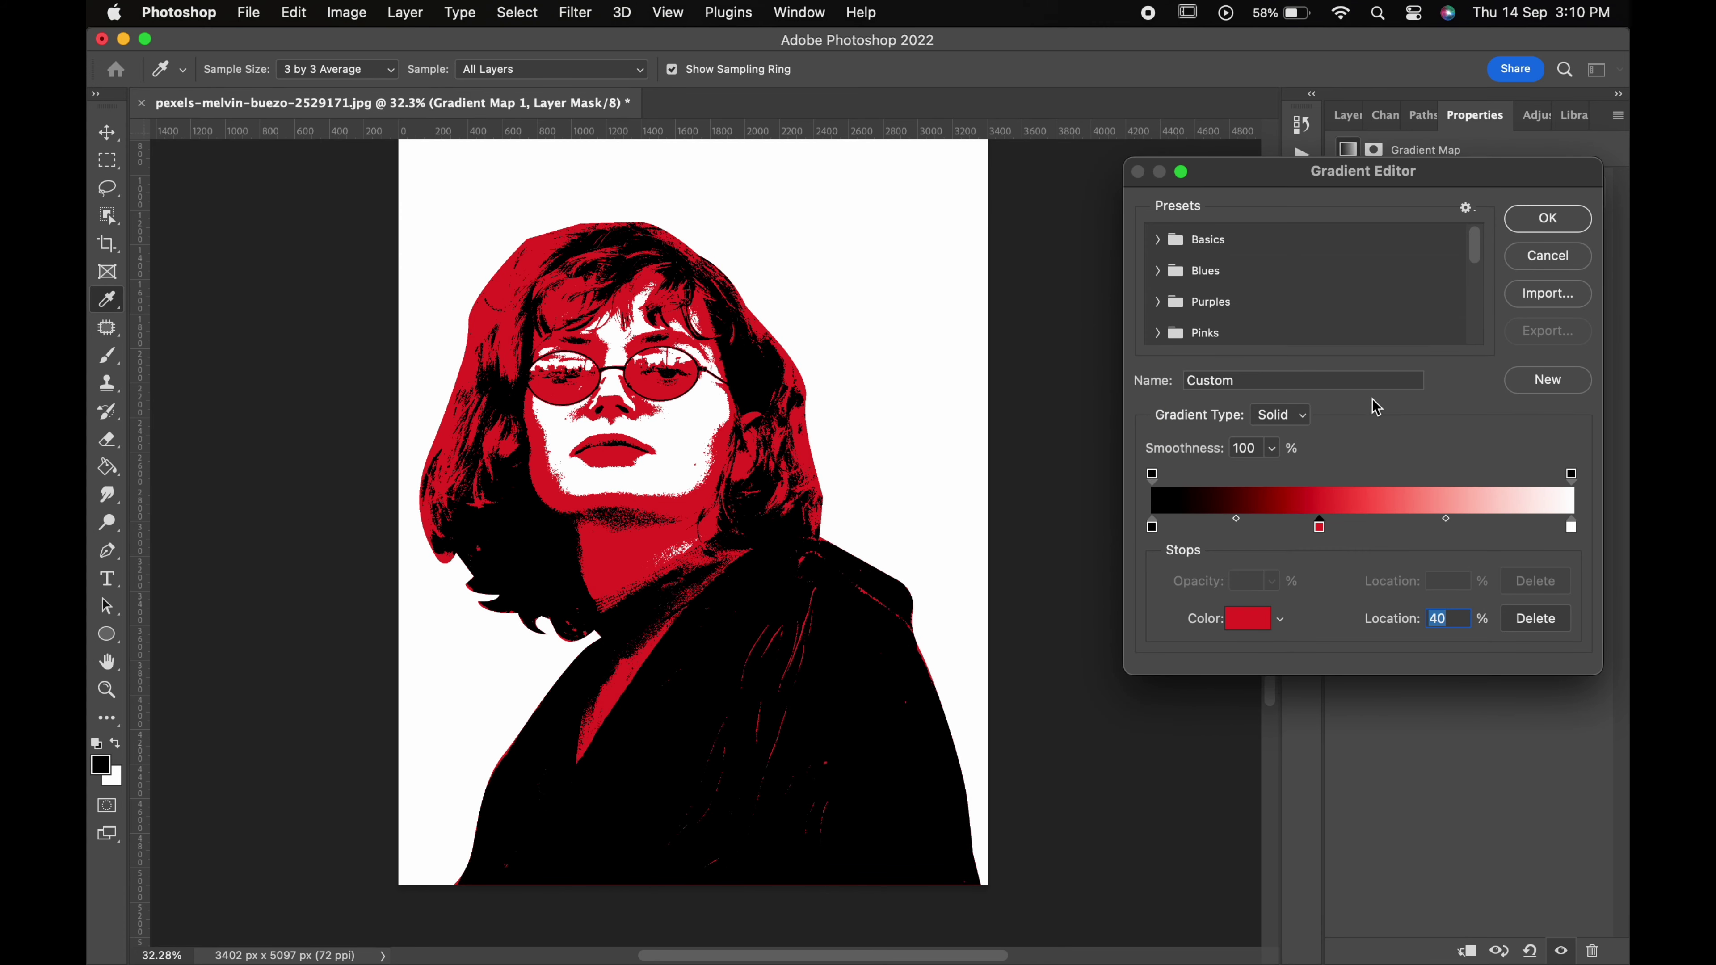
- Add a second colour stop at location 60% in a dull dark red and apply the edited gradient
left_click(1426, 530)
type("60")
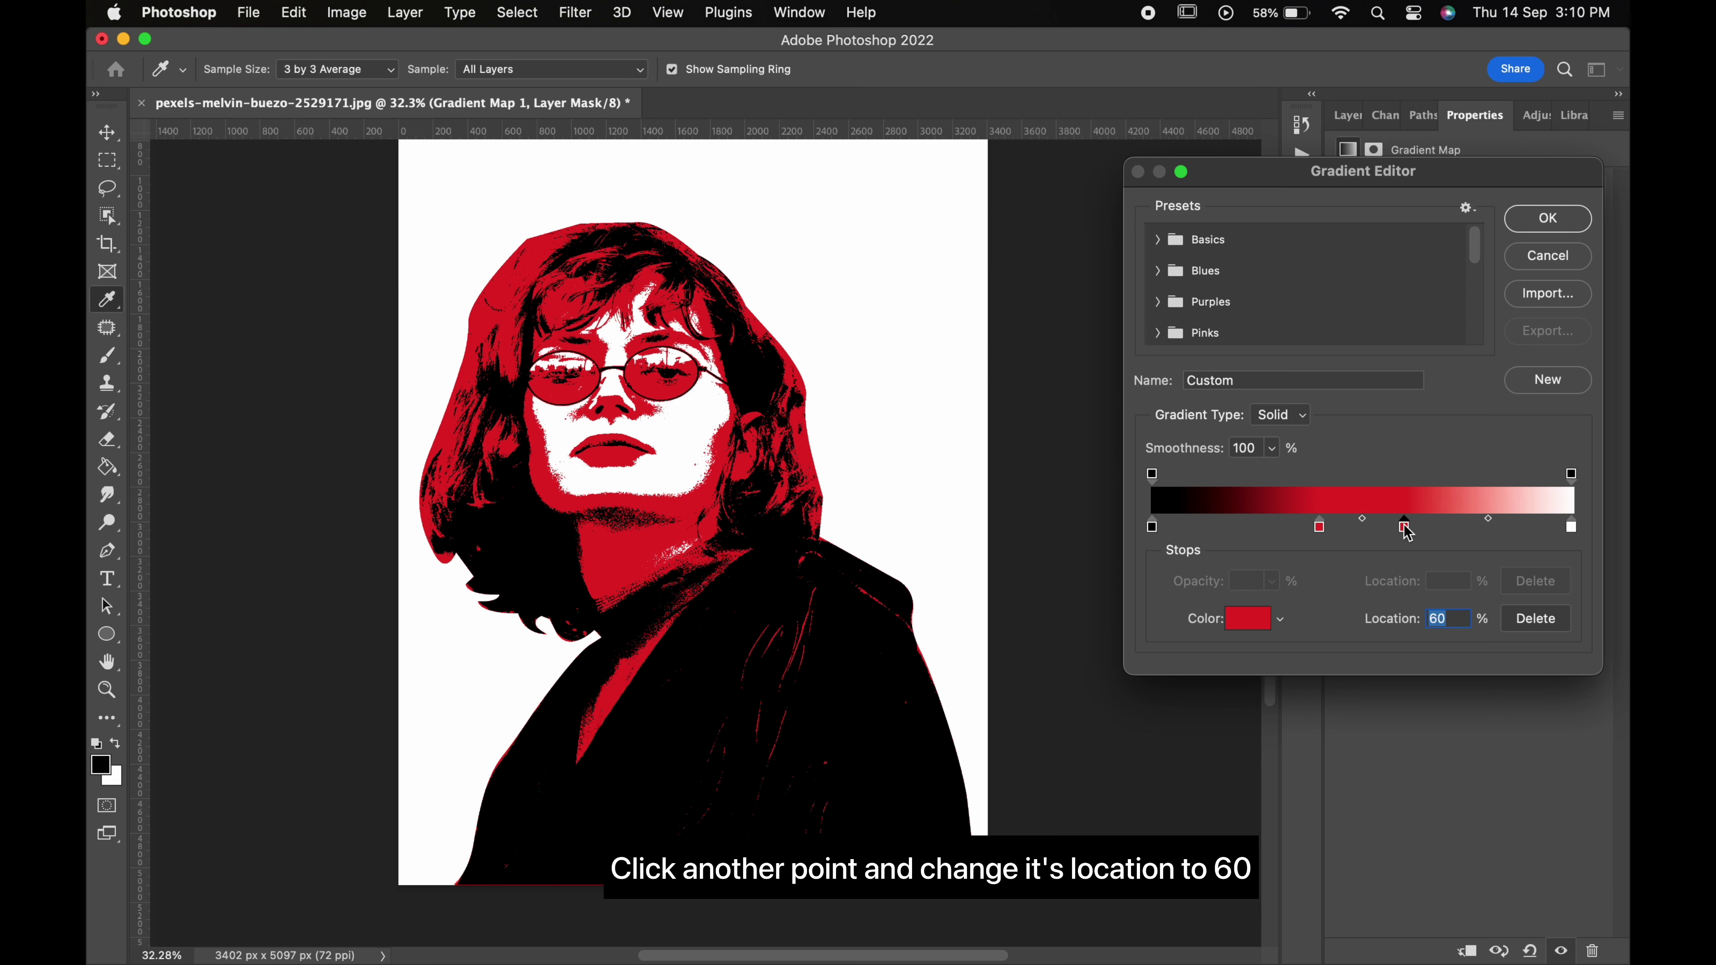
double_click(1404, 526)
left_click_drag(1070, 426, 1010, 549)
left_click(1360, 399)
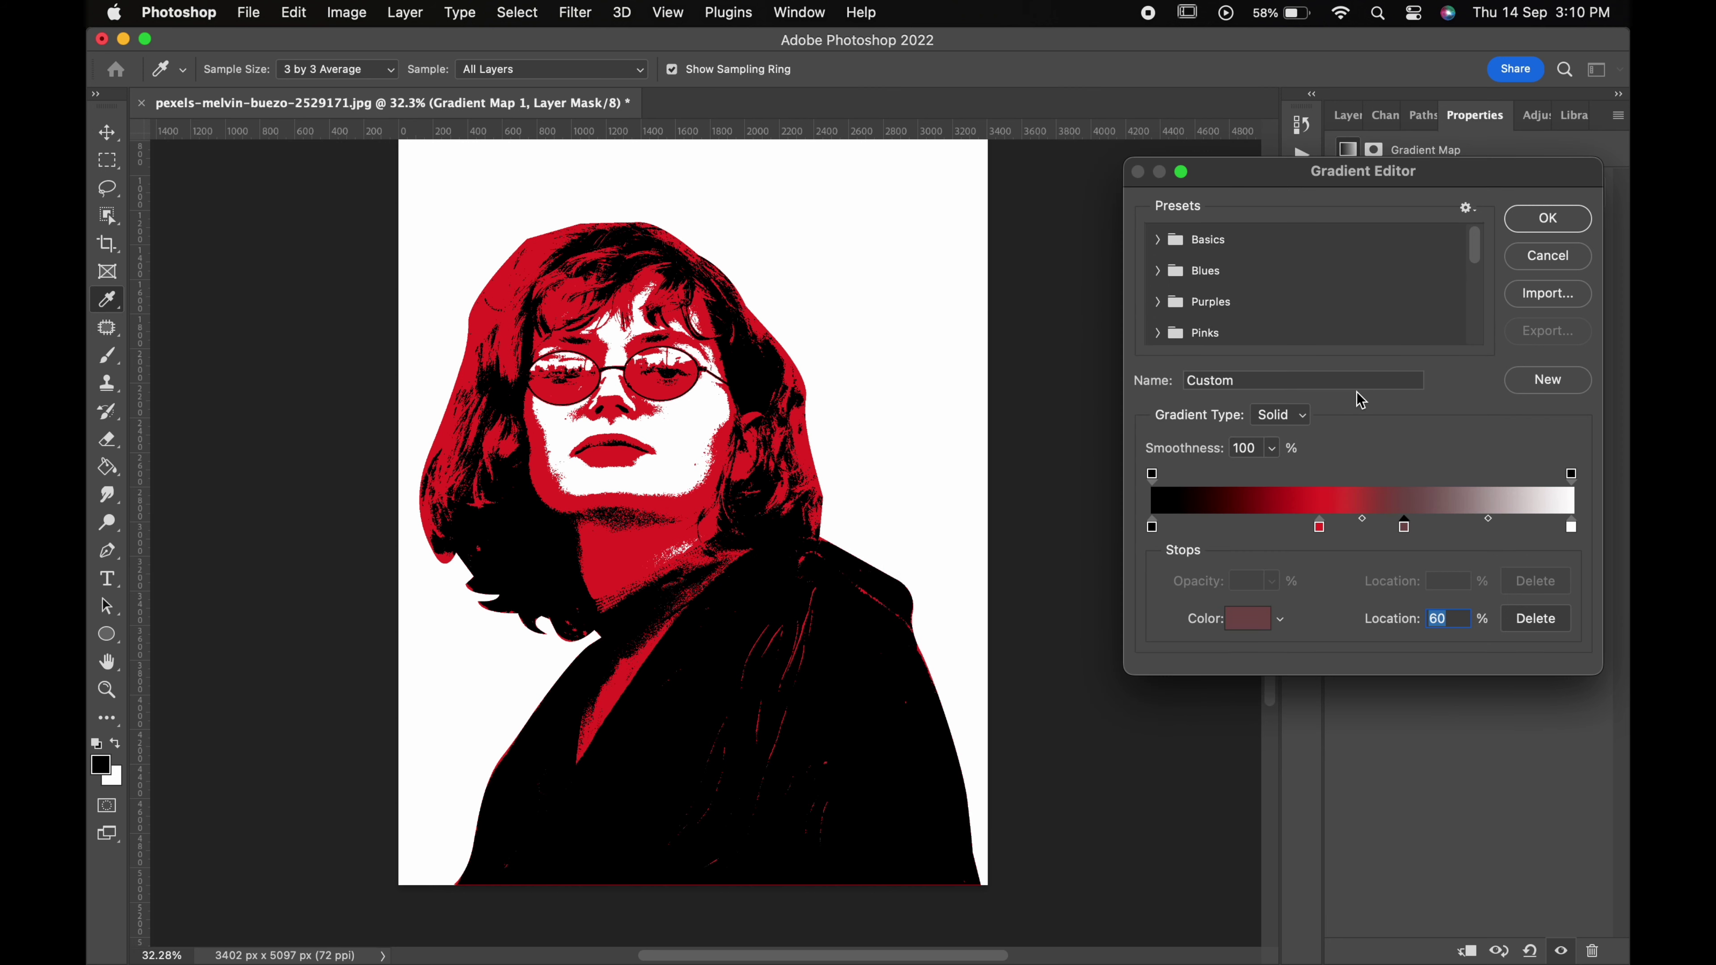
left_click(1543, 223)
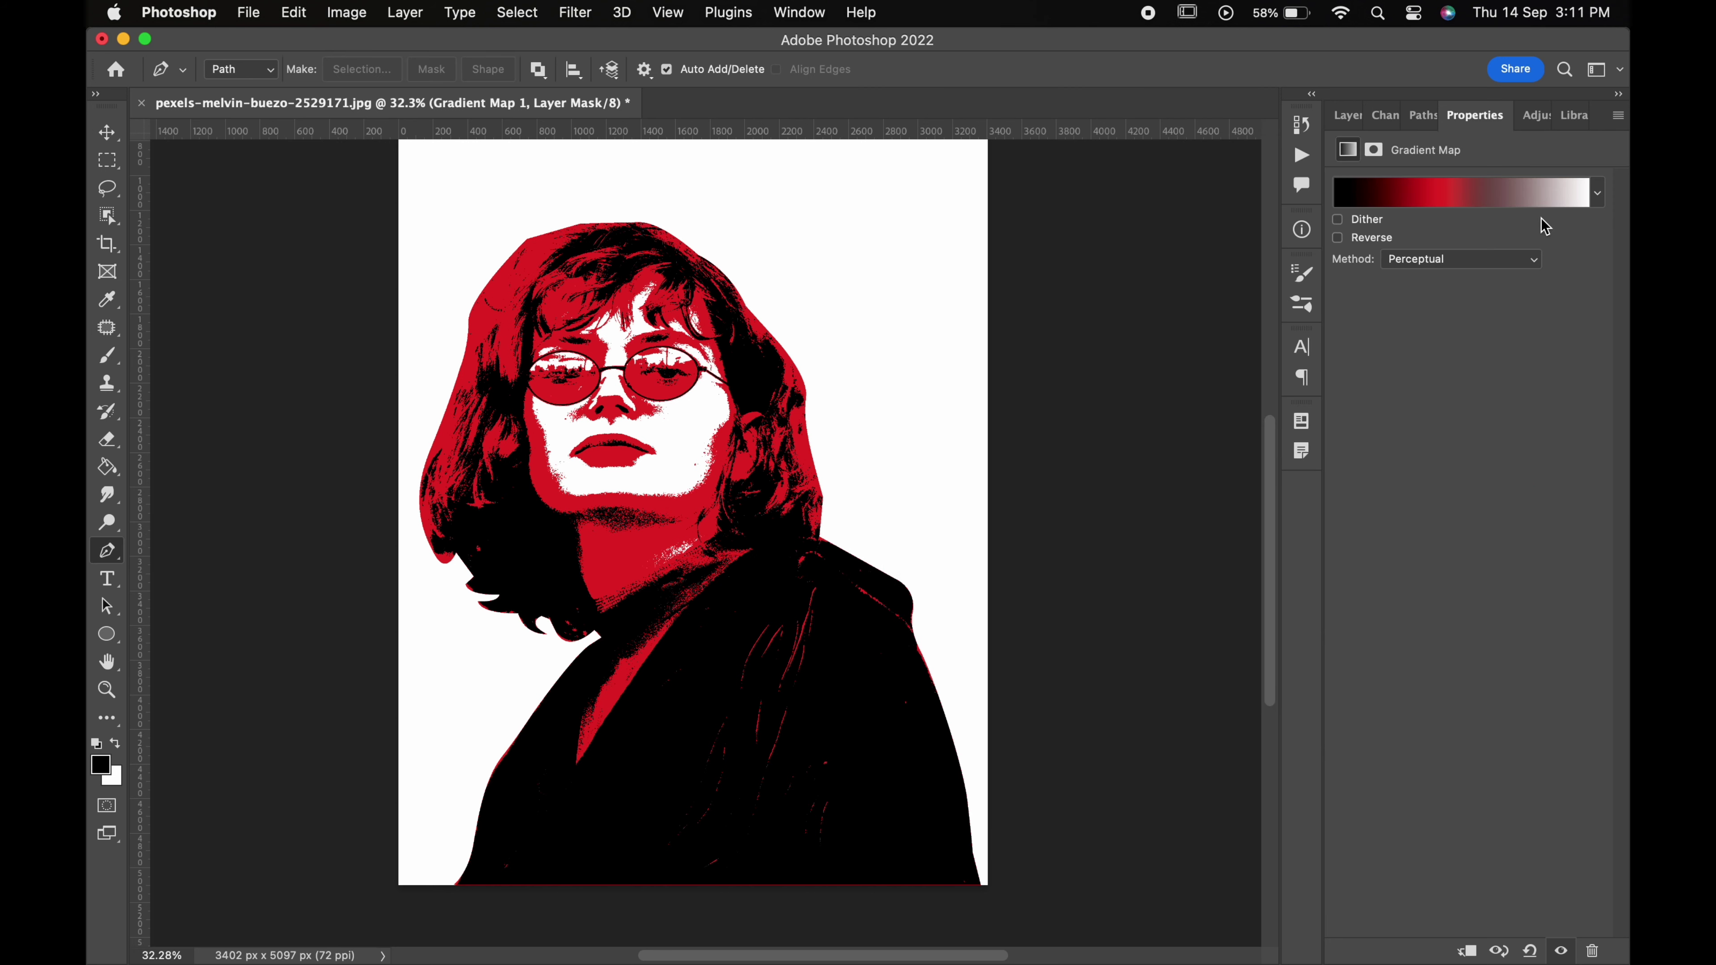
- Convert the masked portrait layer, Layer 1, to a smart object
left_click(1345, 115)
left_click(1463, 433)
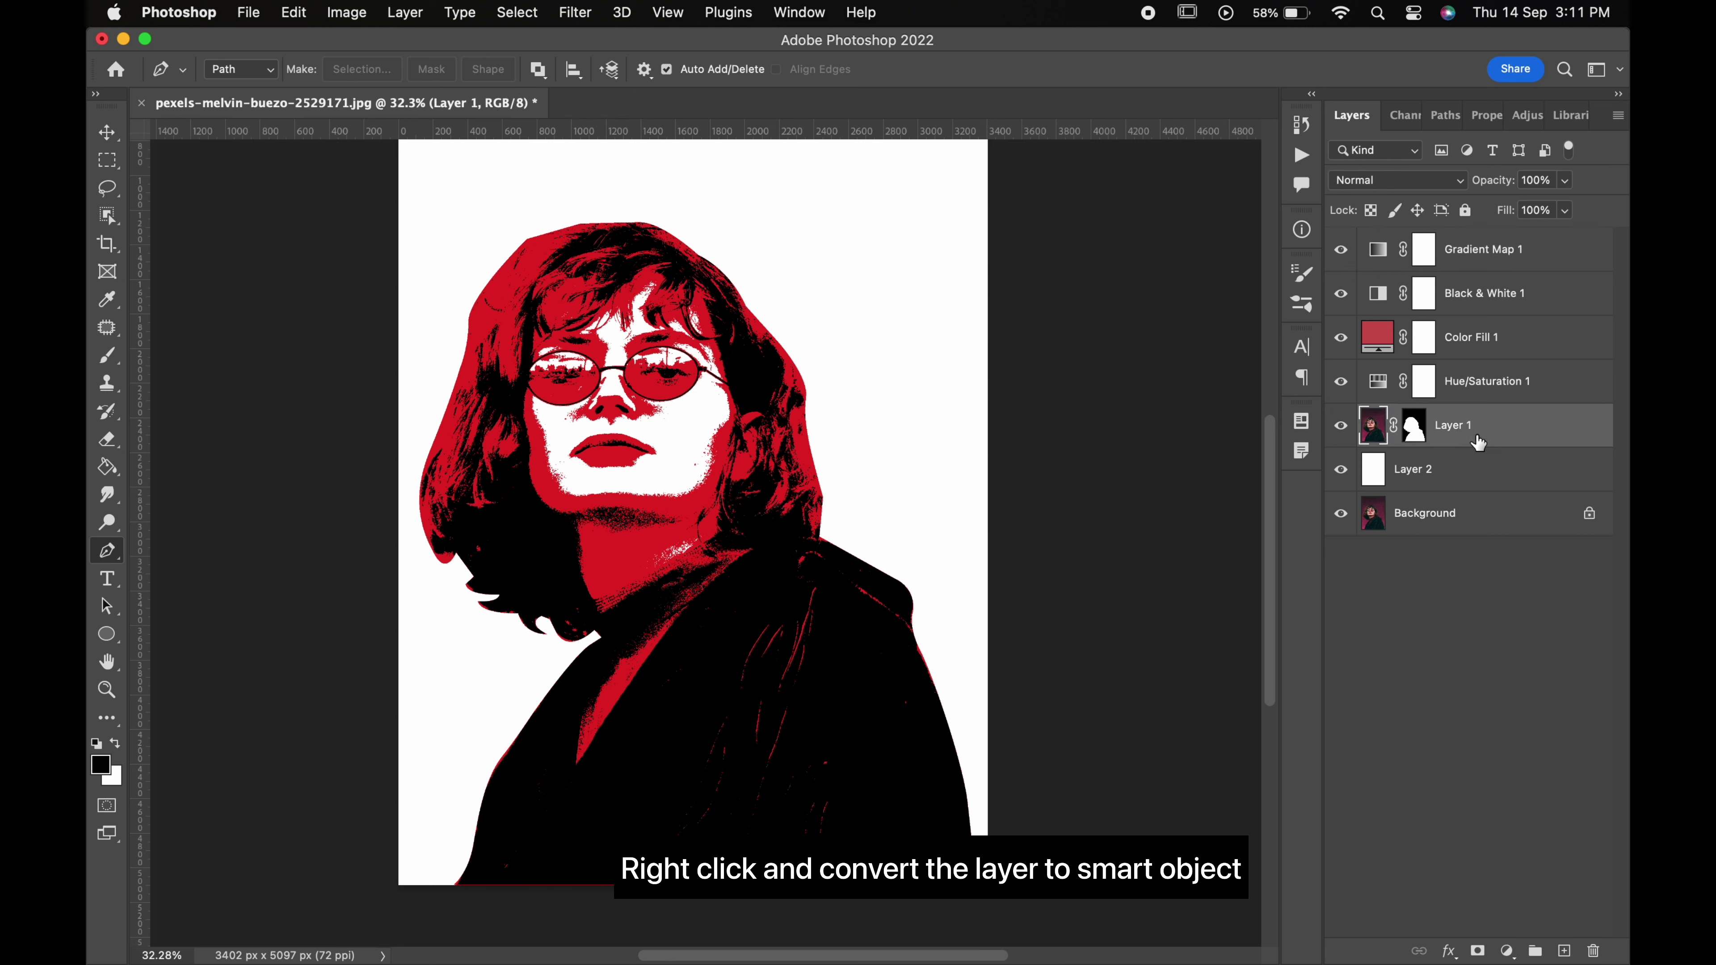
right_click(1479, 442)
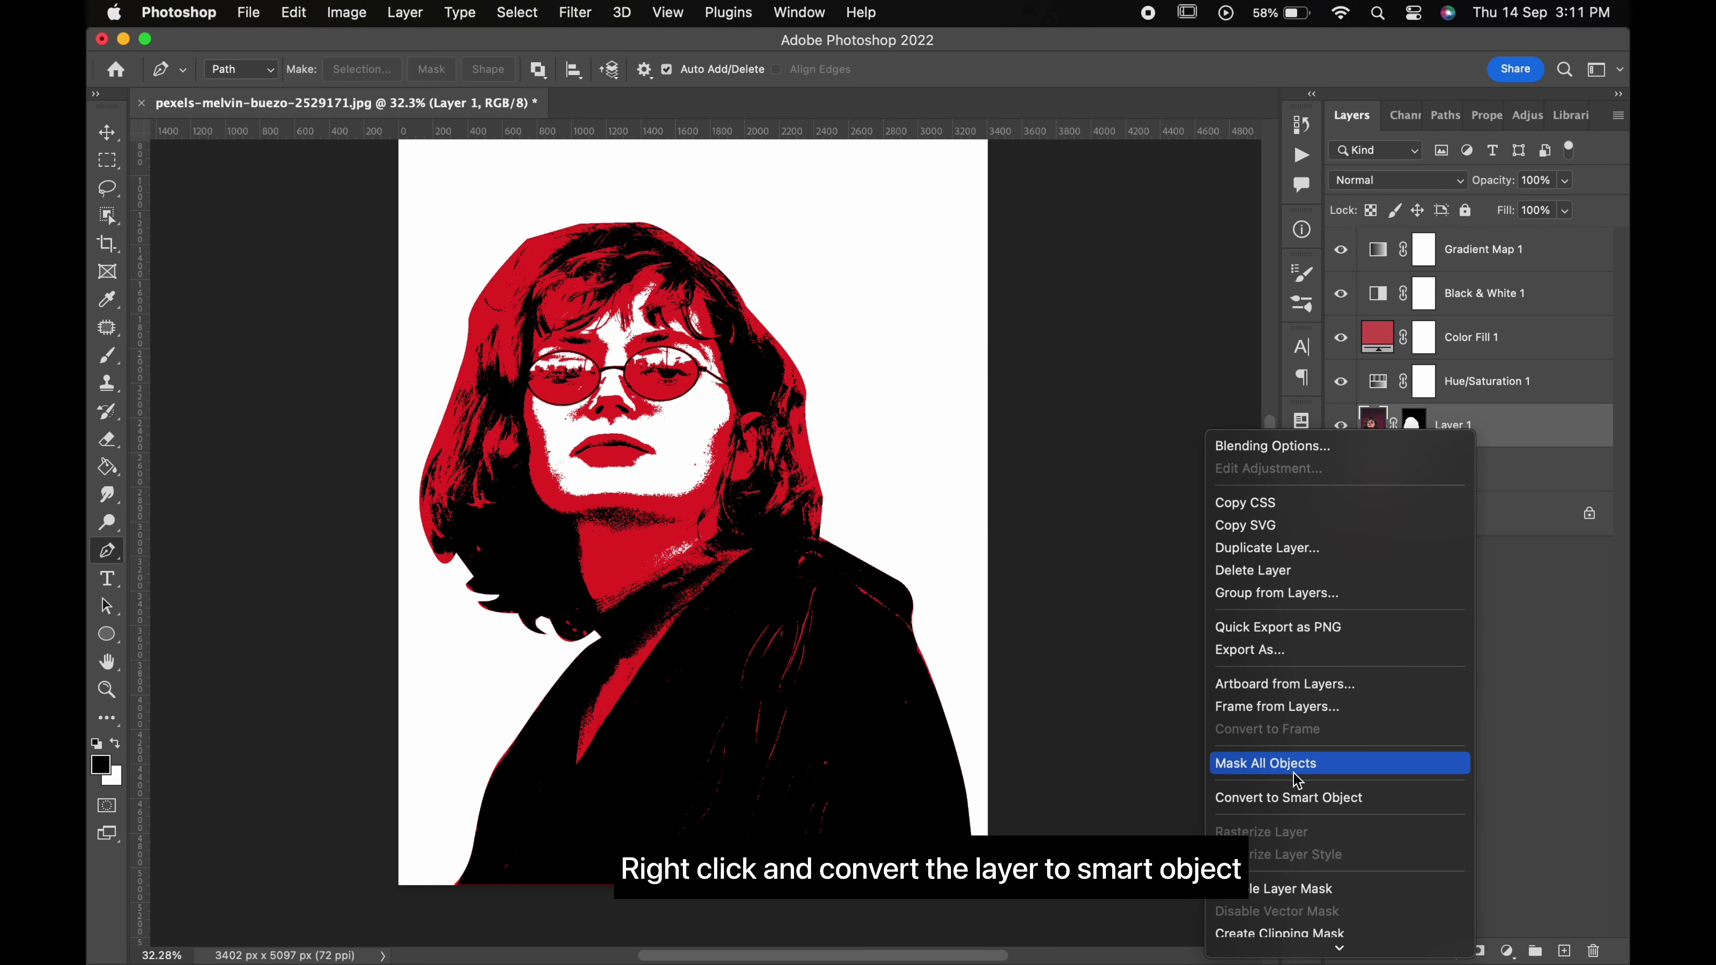
left_click(1289, 798)
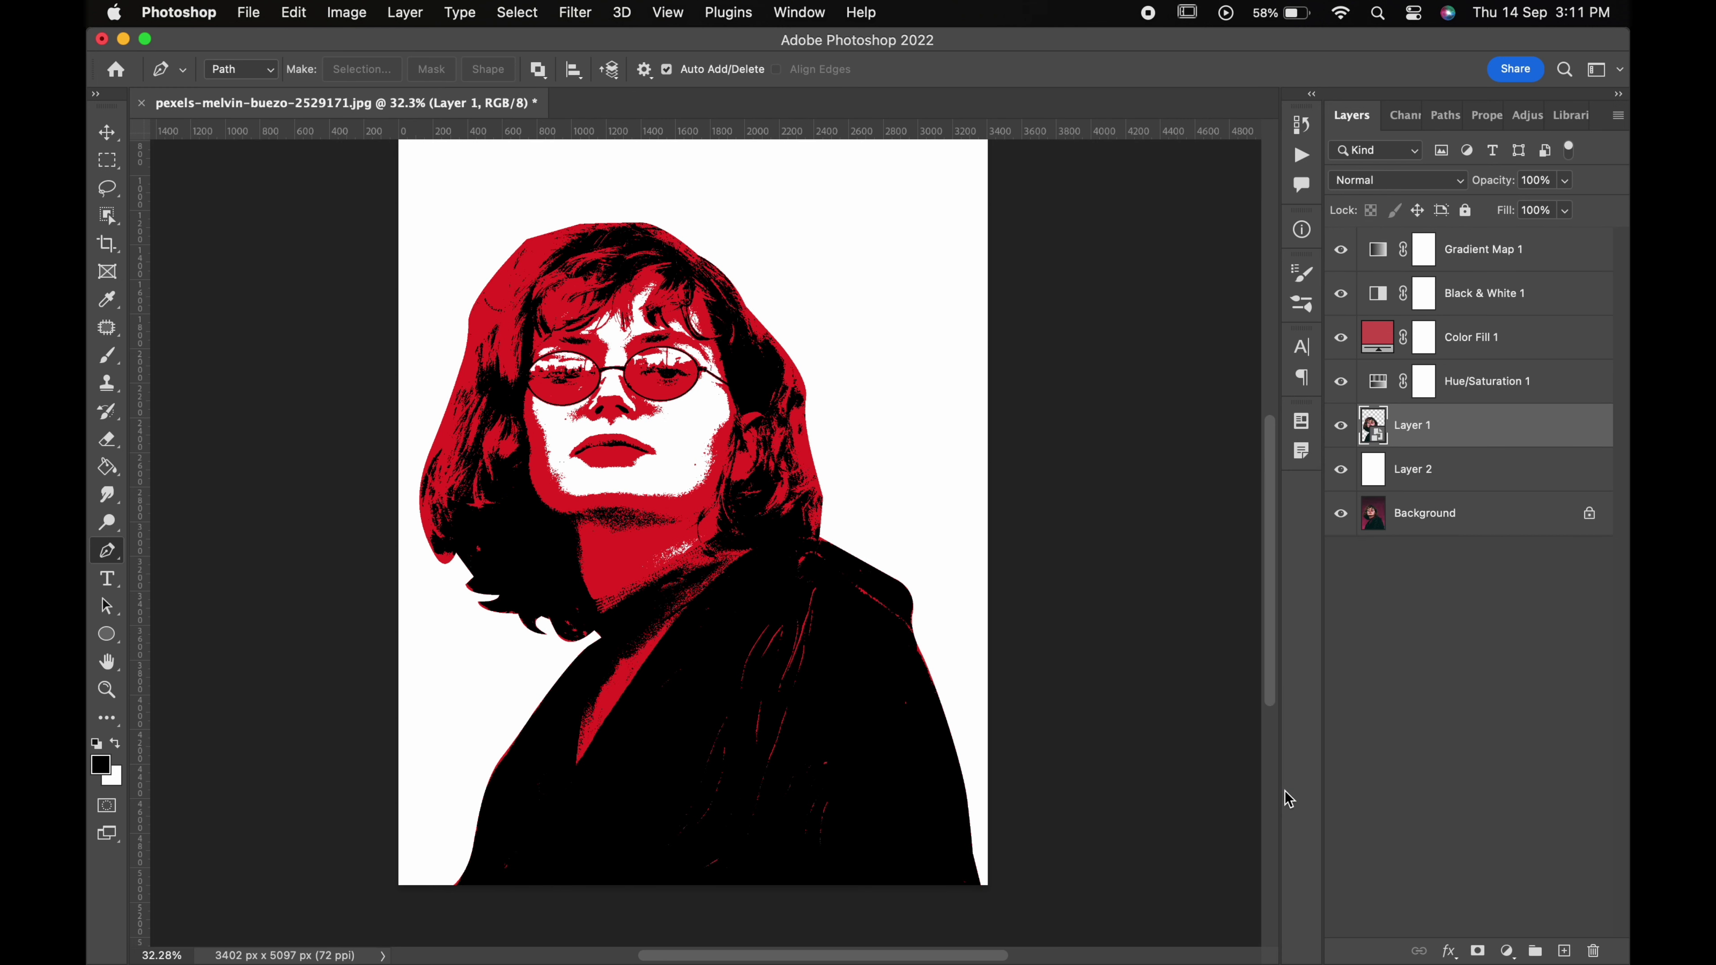
- Apply an Oil Paint filter to Layer 1 with stylization 5.0, cleanliness 5.3, scale 10, bristle detail 10 and lighting off
left_click(573, 14)
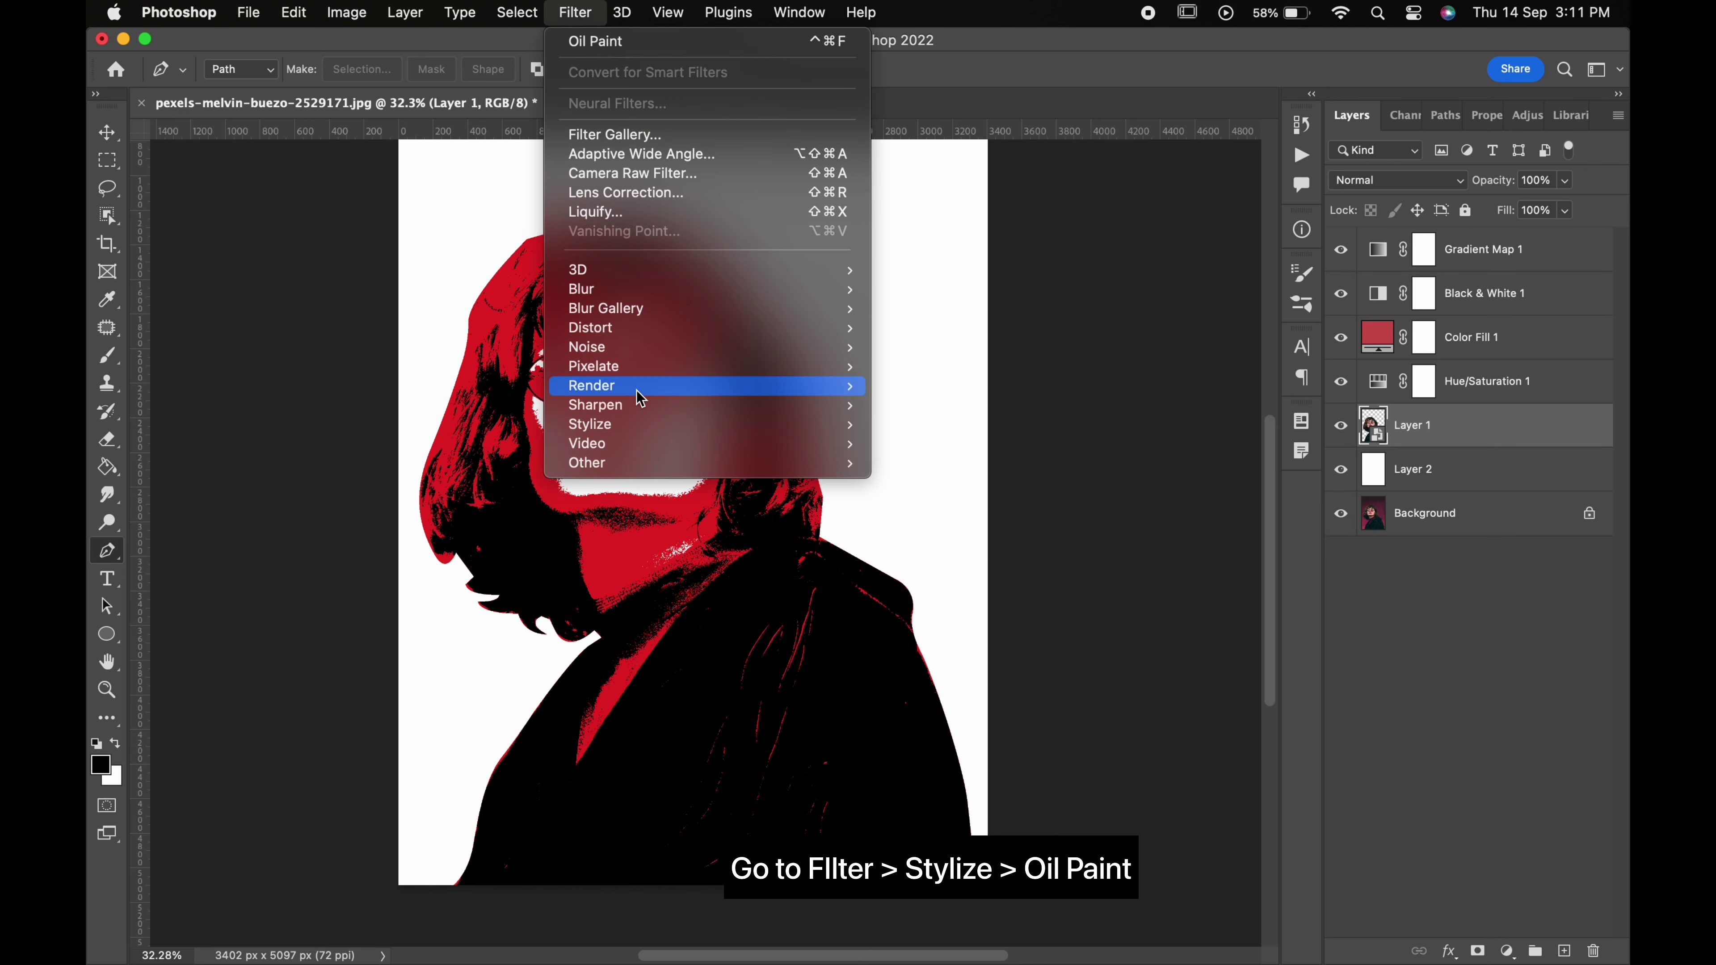
mouse_move(859, 434)
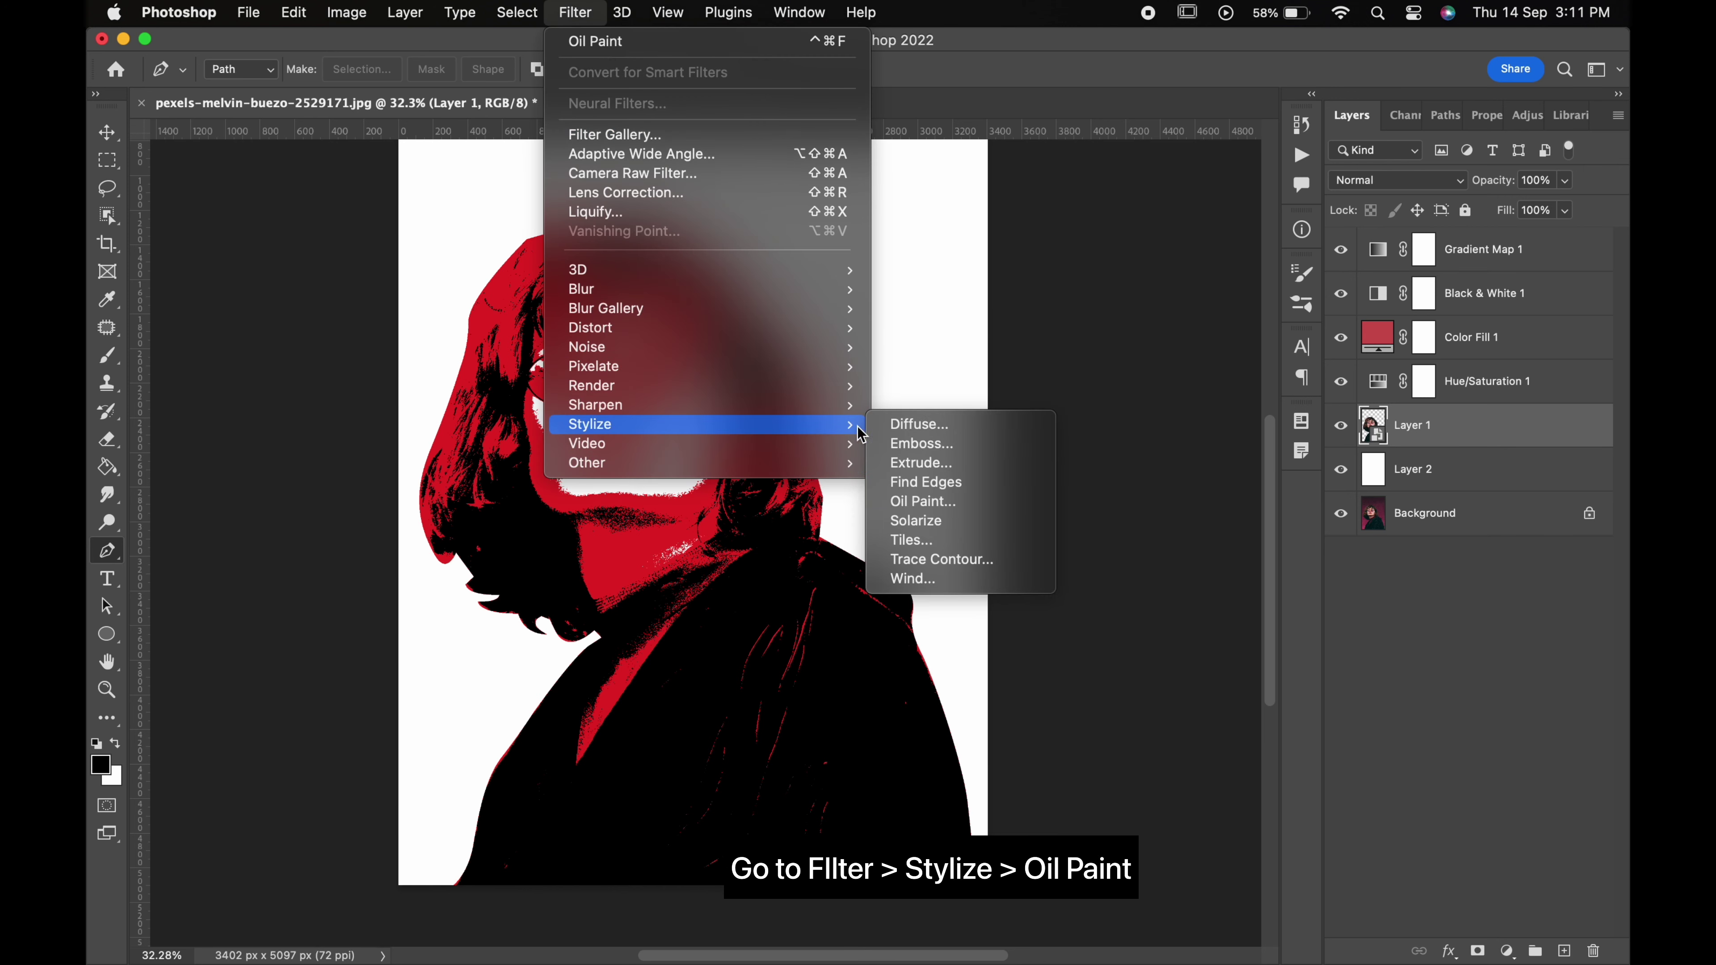
left_click(921, 501)
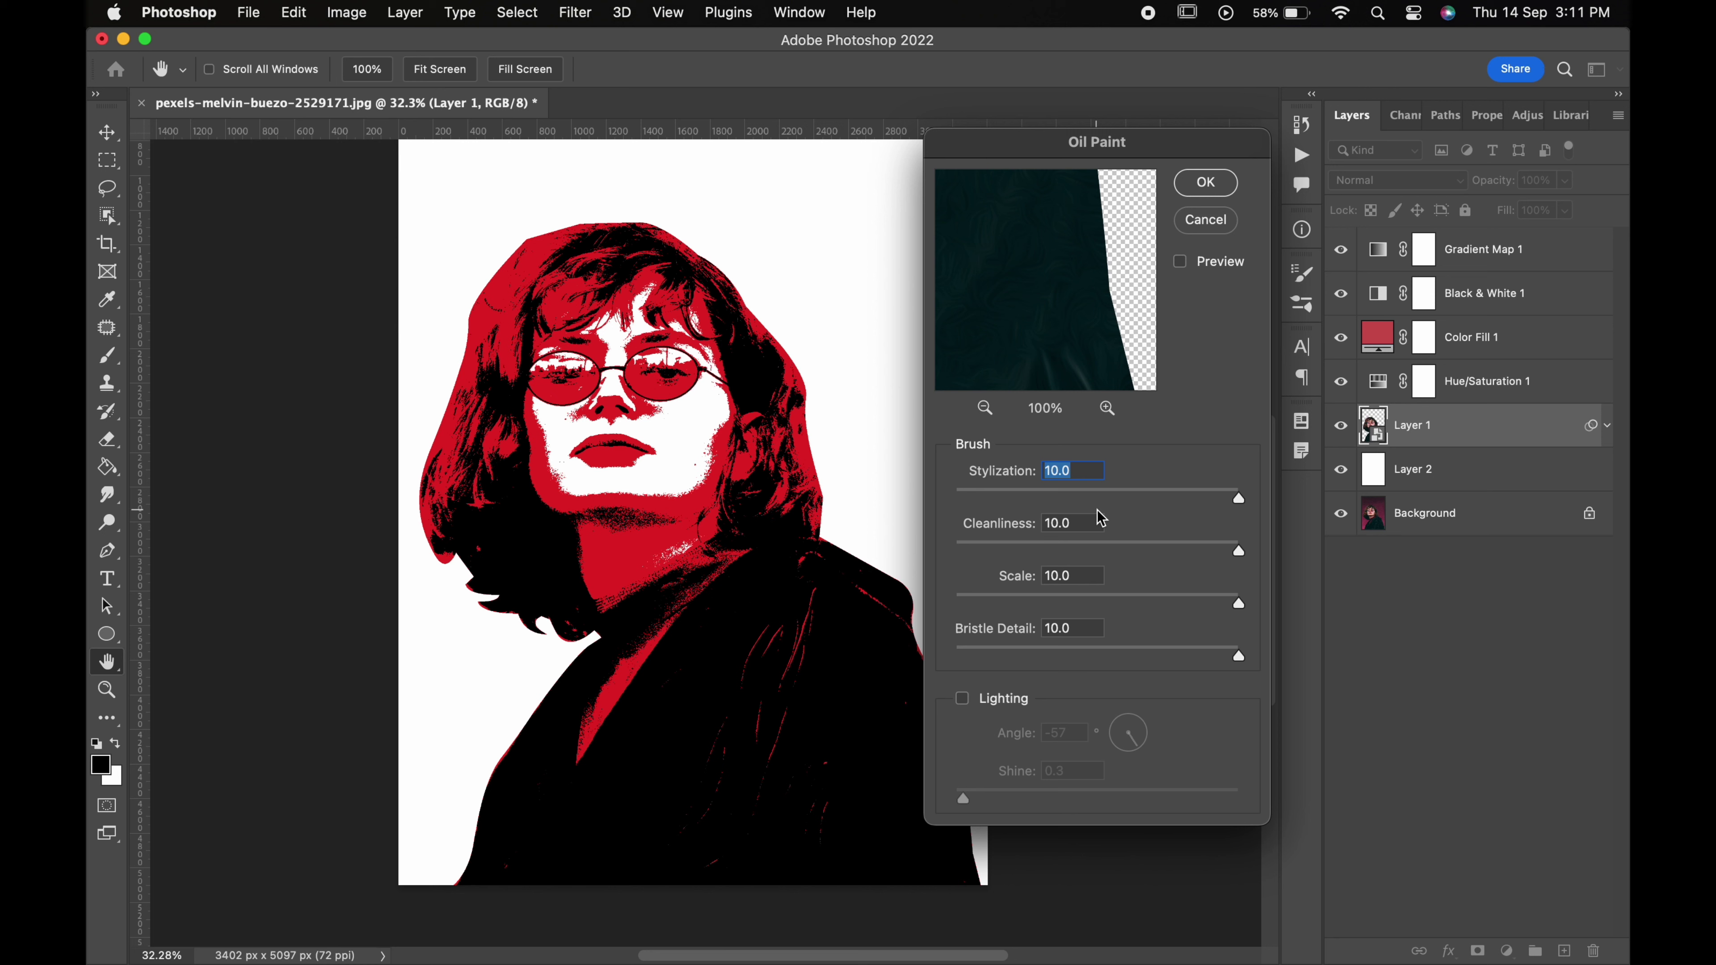
left_click(962, 699)
left_click(962, 699)
left_click_drag(1239, 498, 1103, 555)
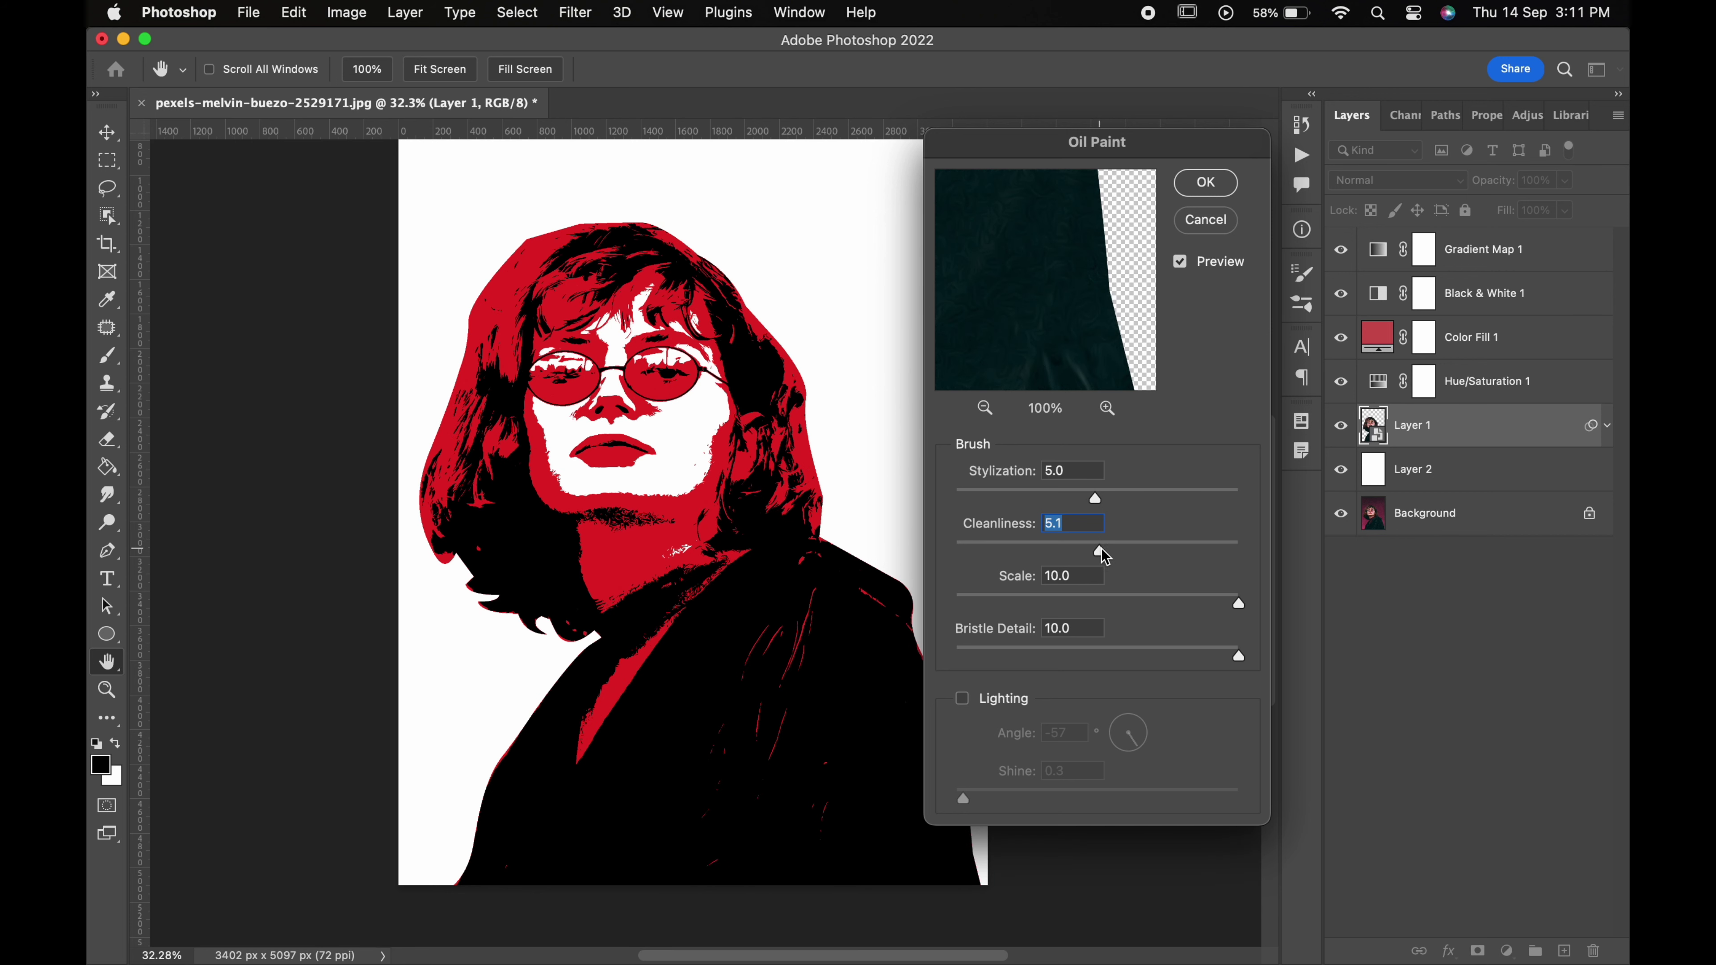
left_click(1216, 185)
key("p")
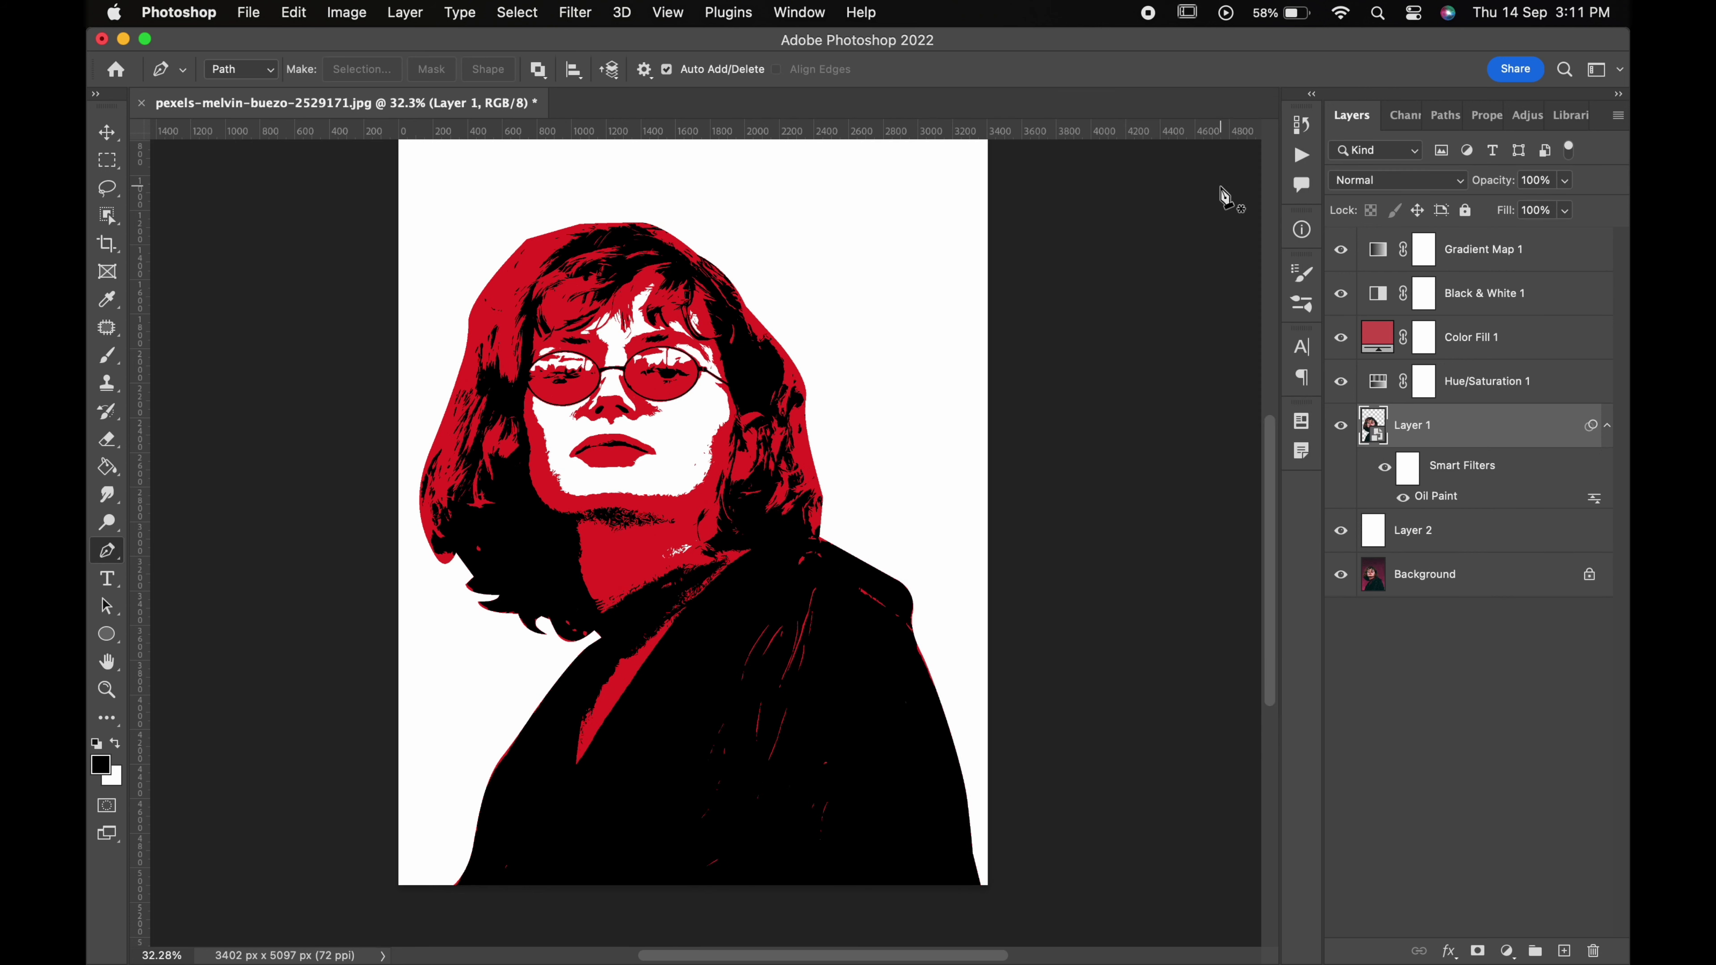
- Apply Shadows/Highlights to Layer 1: shadows amount 40, tone 8, radius 19; highlights amount 1, tone 34, radius 32; colour +21
left_click(371, 13)
mouse_move(473, 72)
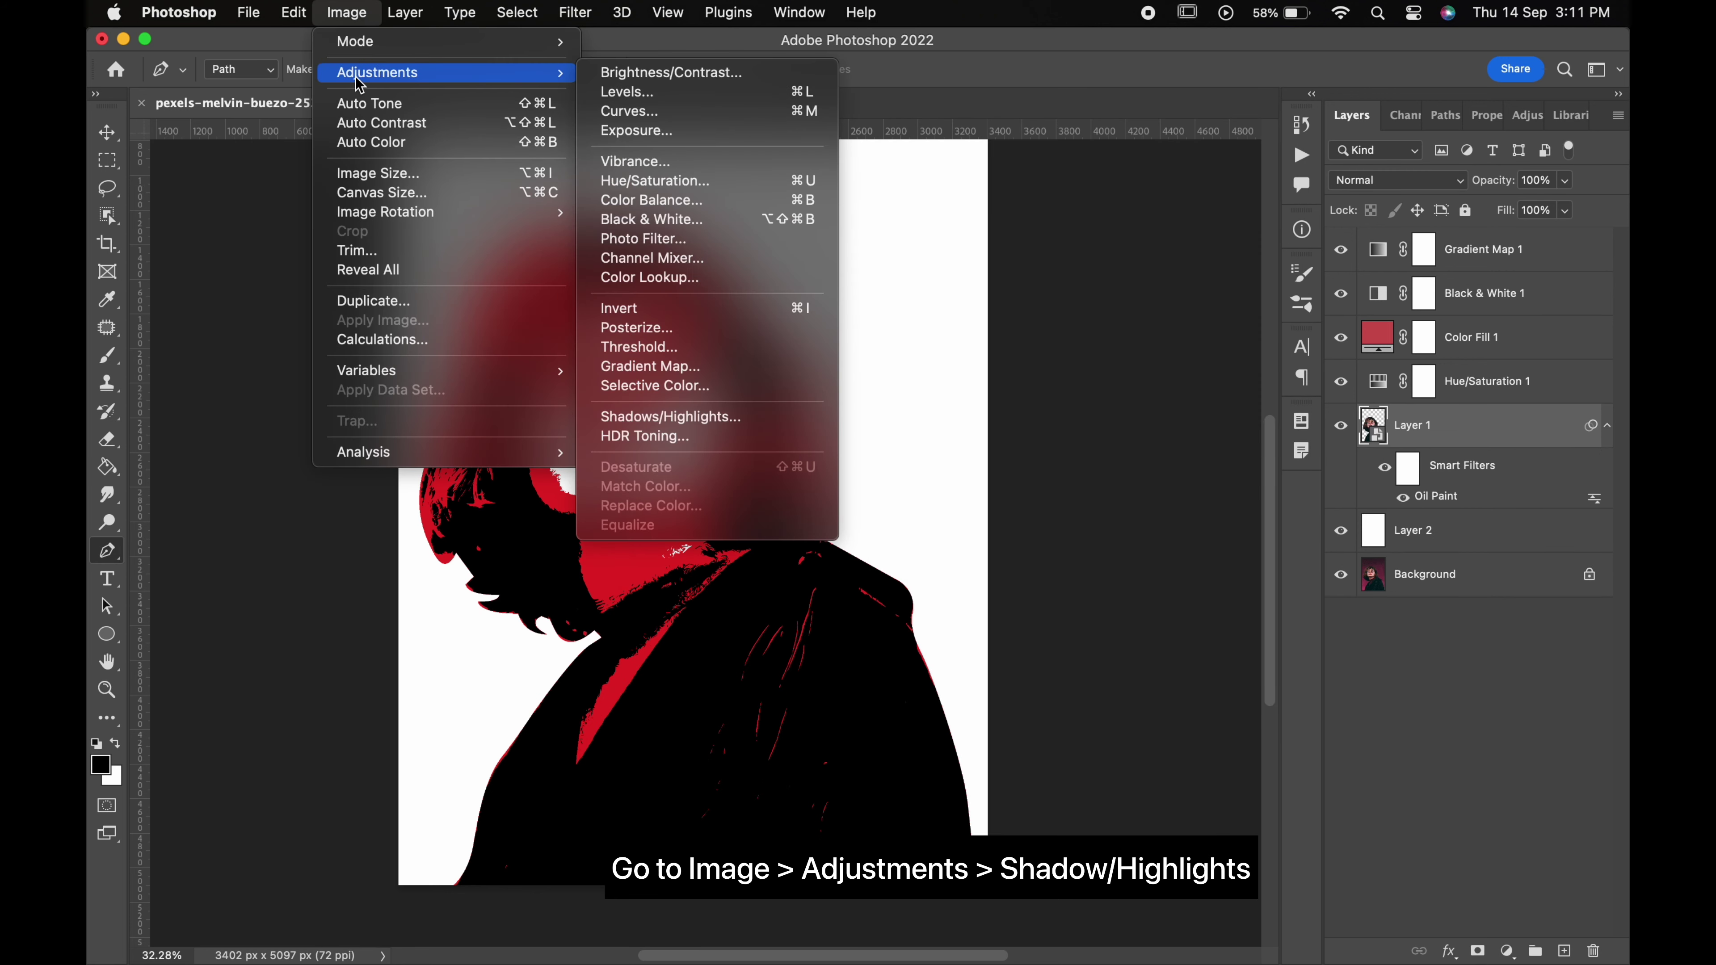
left_click(659, 417)
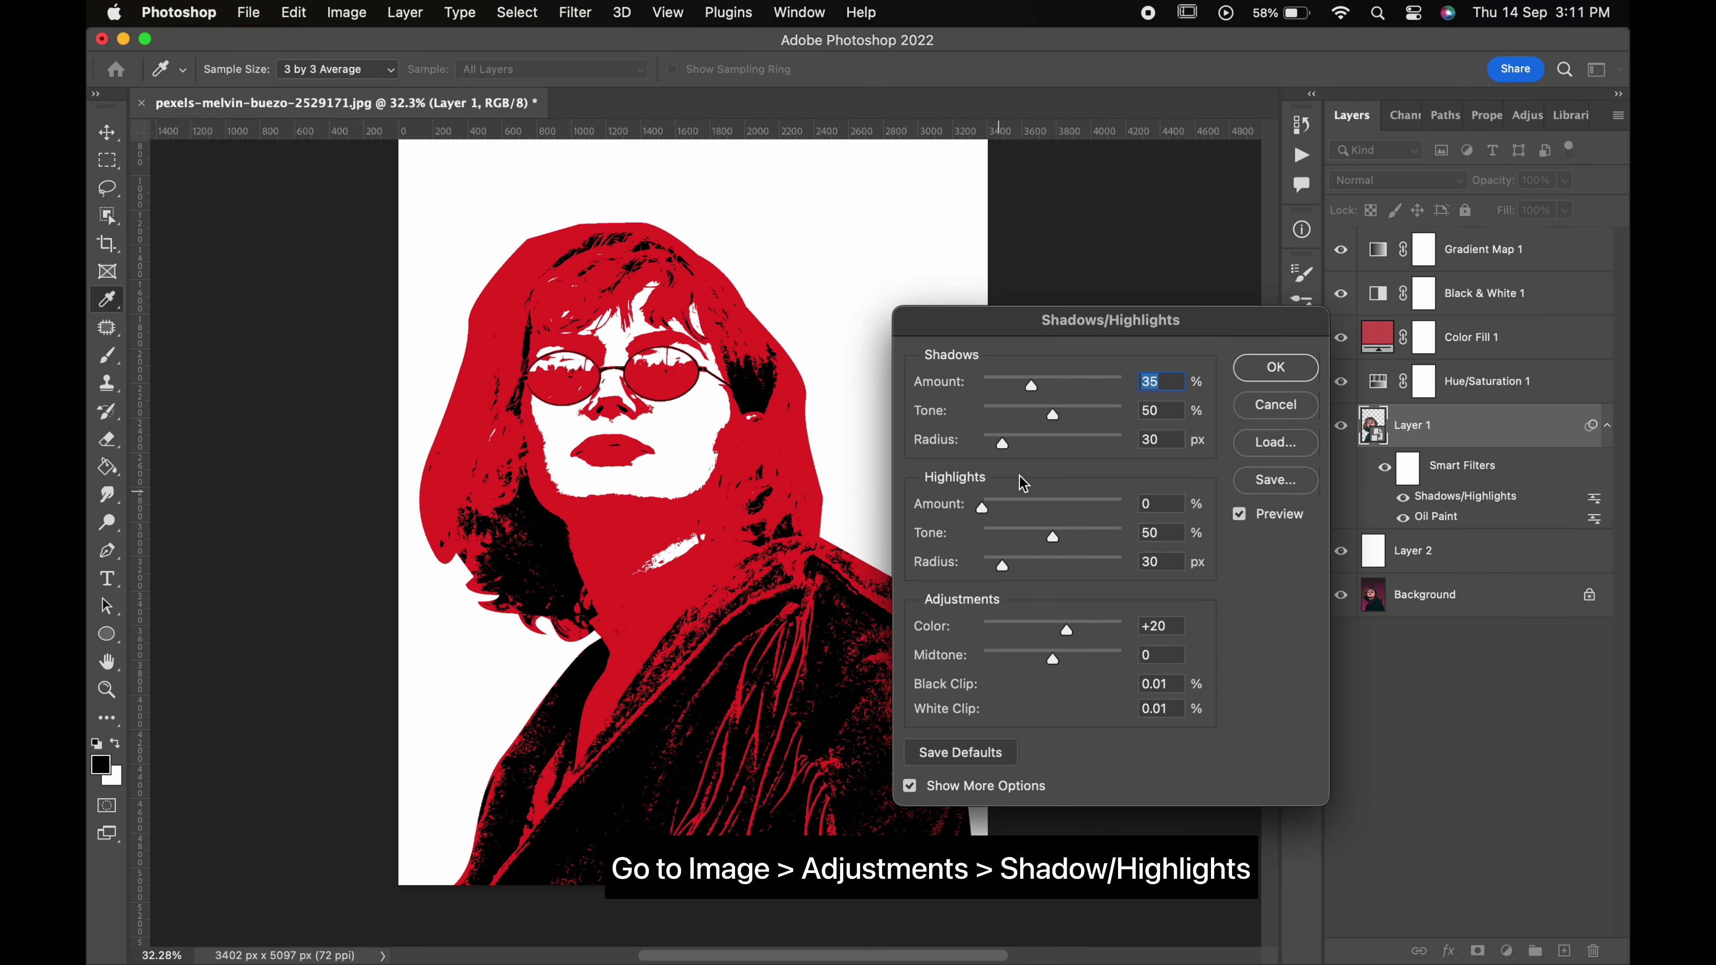
left_click_drag(1031, 385, 995, 444)
left_click_drag(983, 507, 1030, 538)
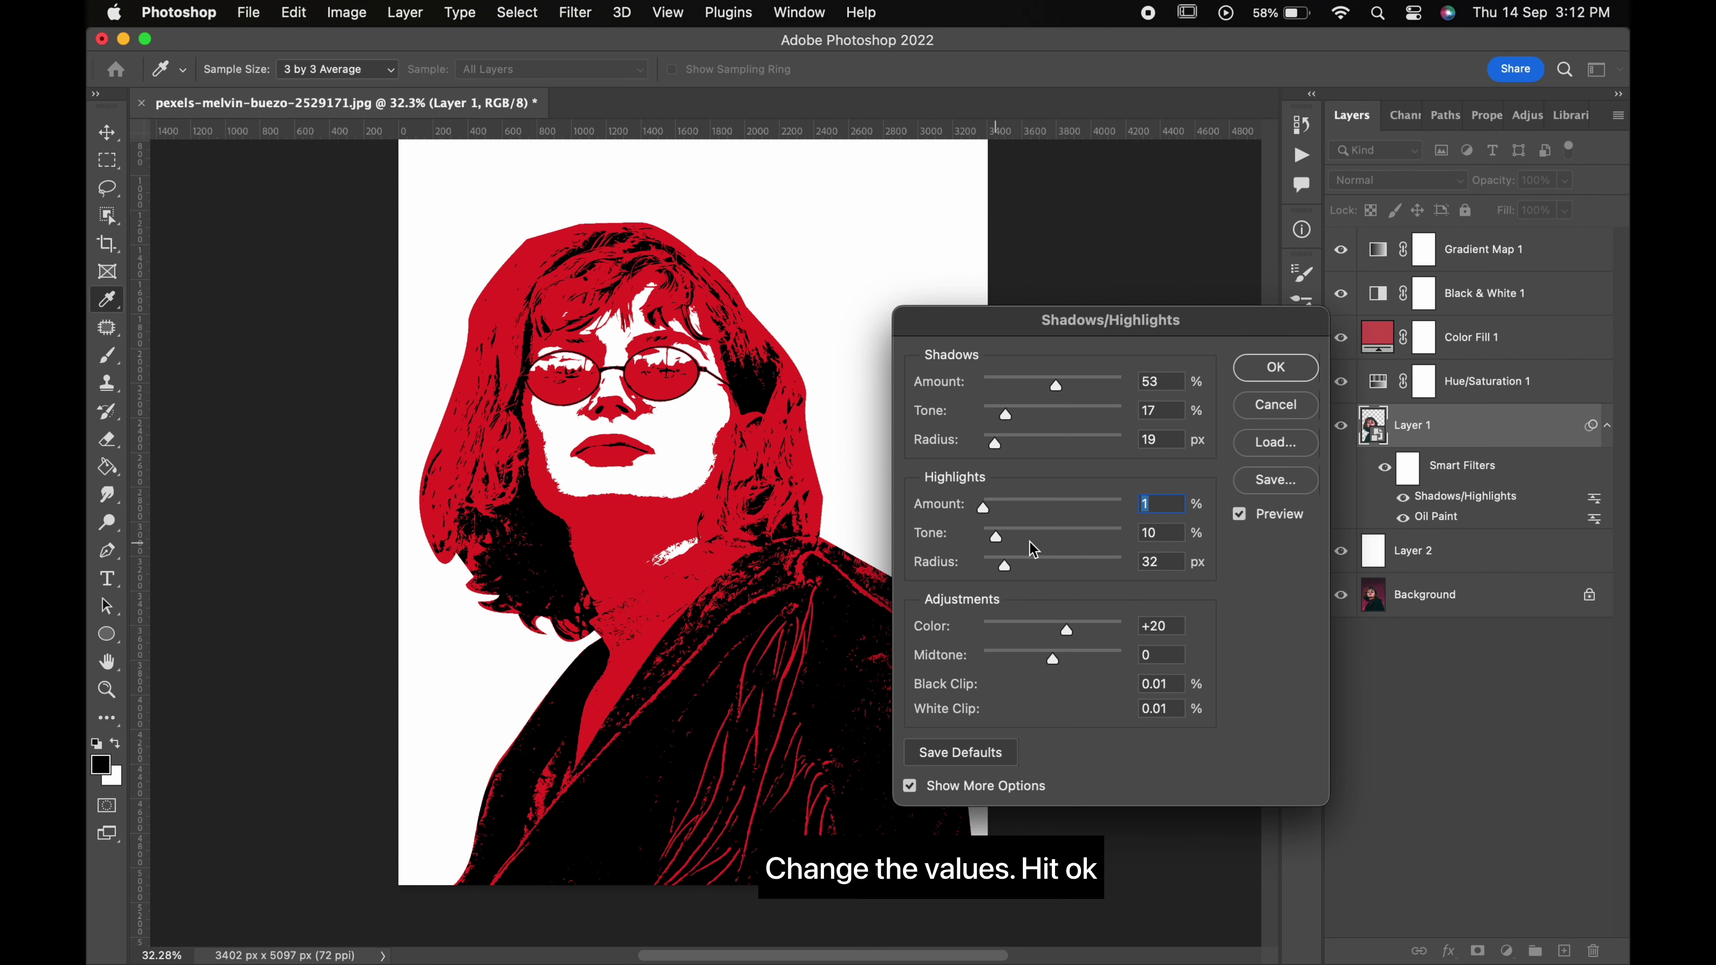
mouse_move(1006, 415)
left_mouse_down()
mouse_move(1050, 414)
mouse_move(982, 422)
mouse_move(998, 421)
left_mouse_up()
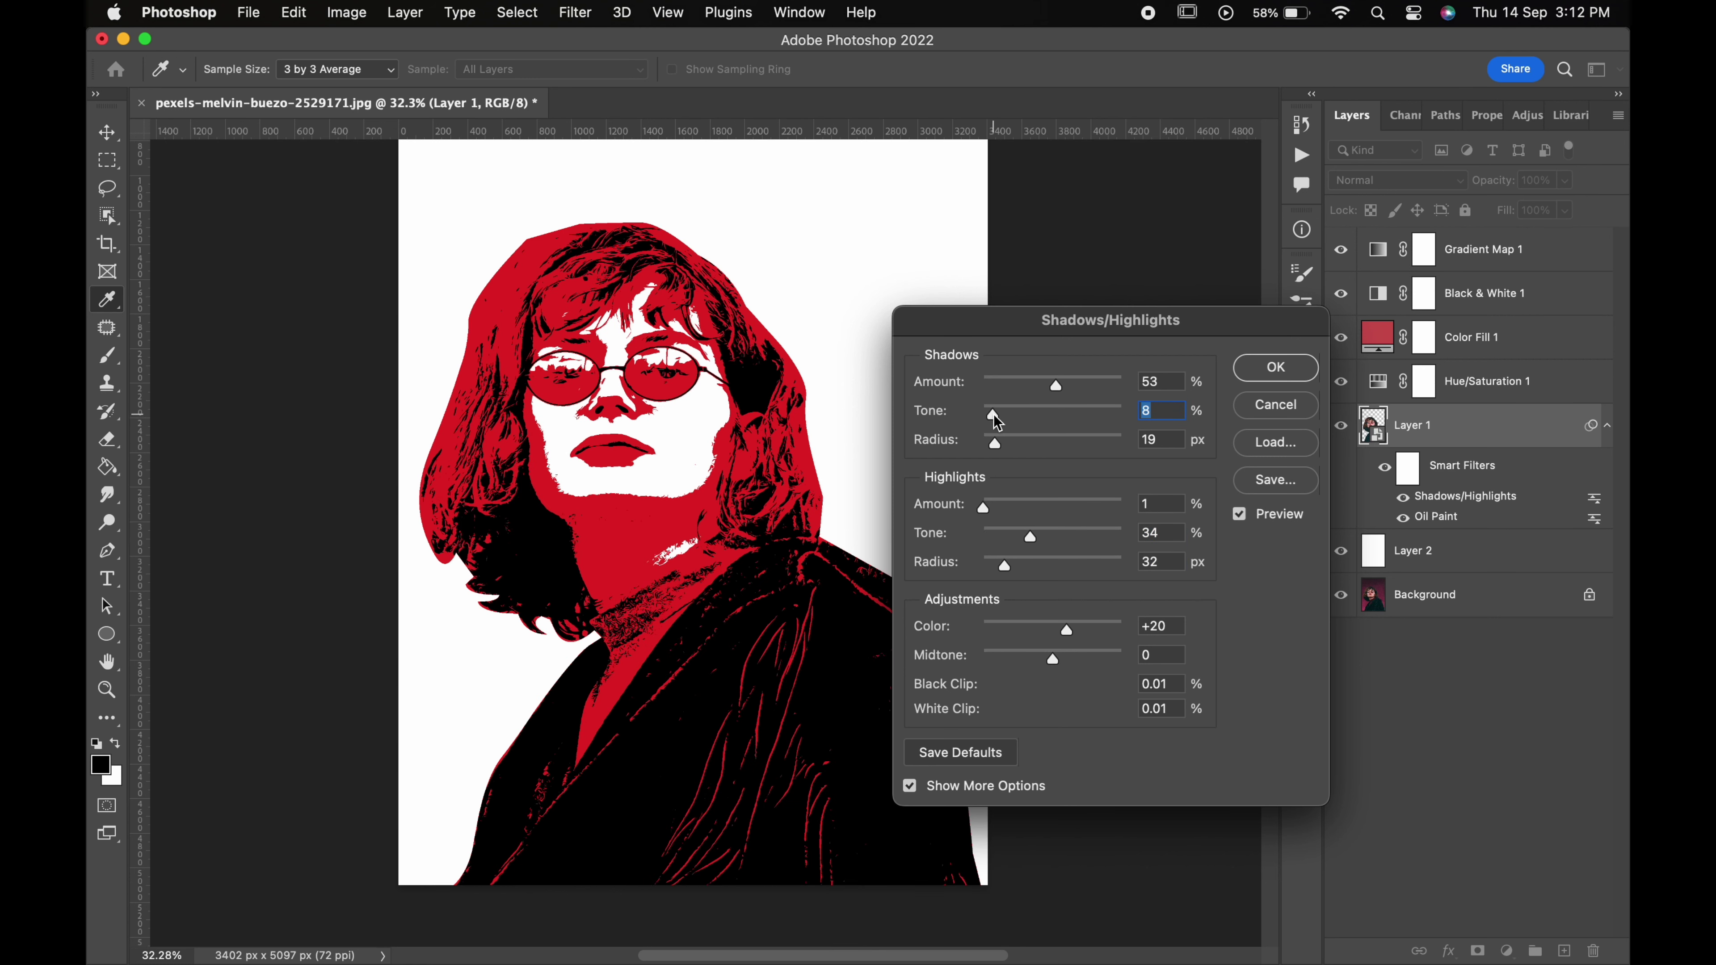
left_click_drag(1072, 635, 1069, 635)
left_click_drag(1055, 385, 1039, 382)
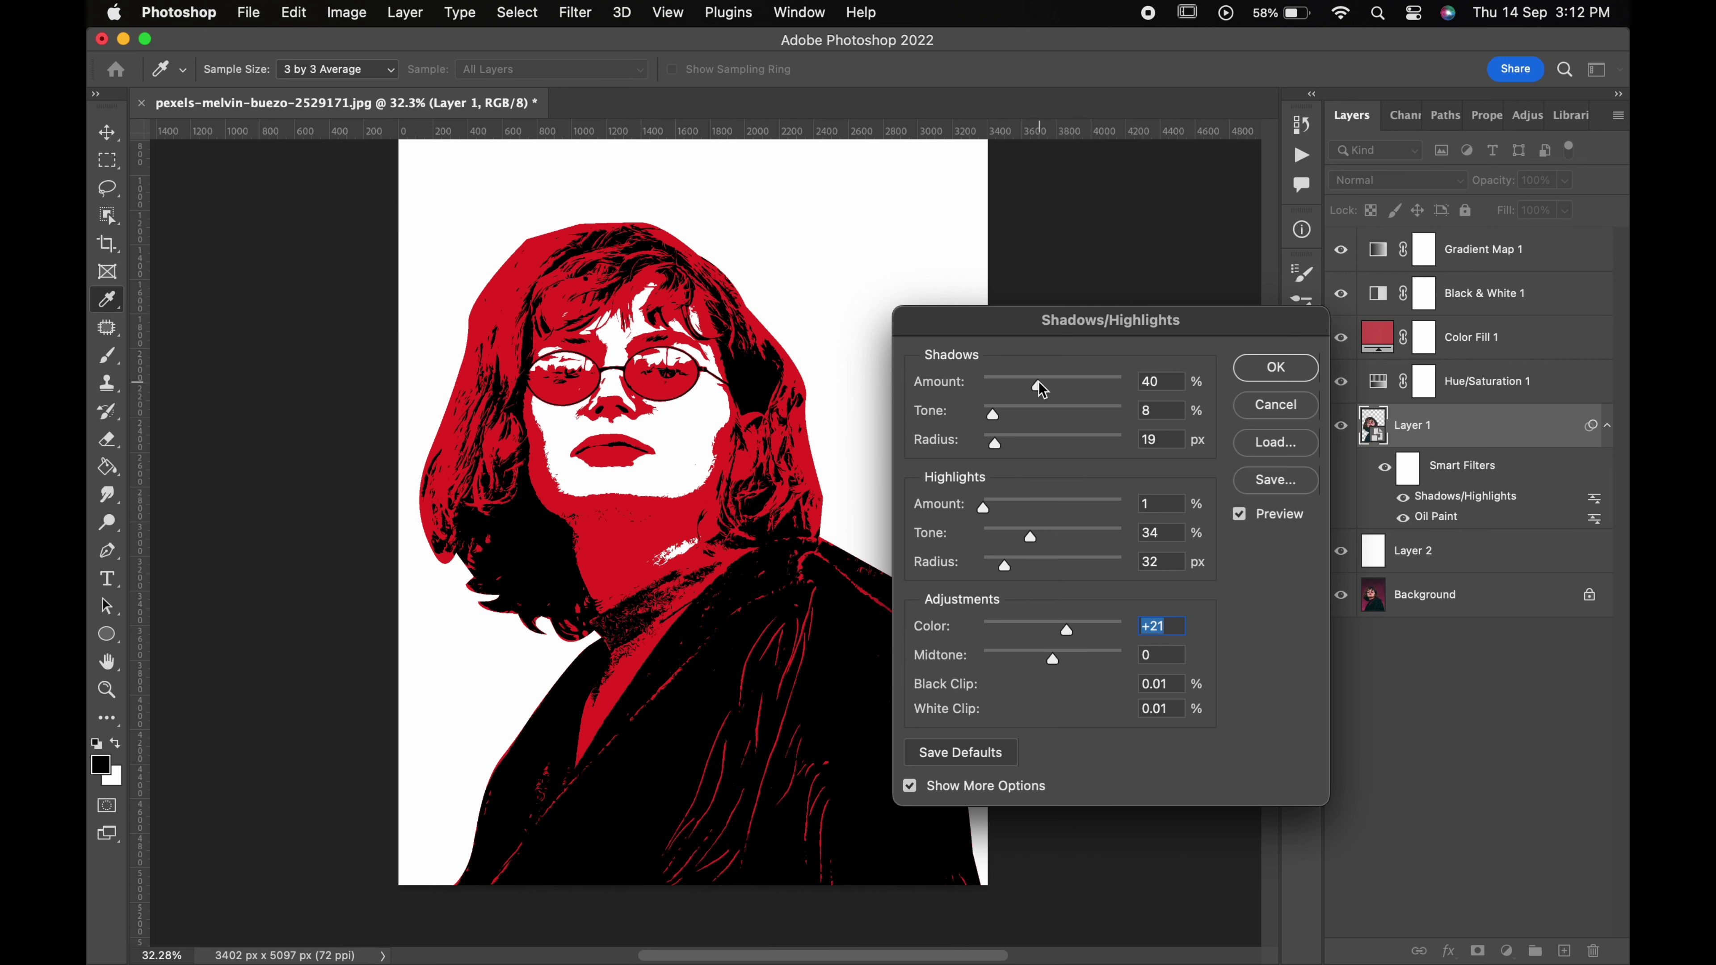
left_click(1274, 368)
key("p")
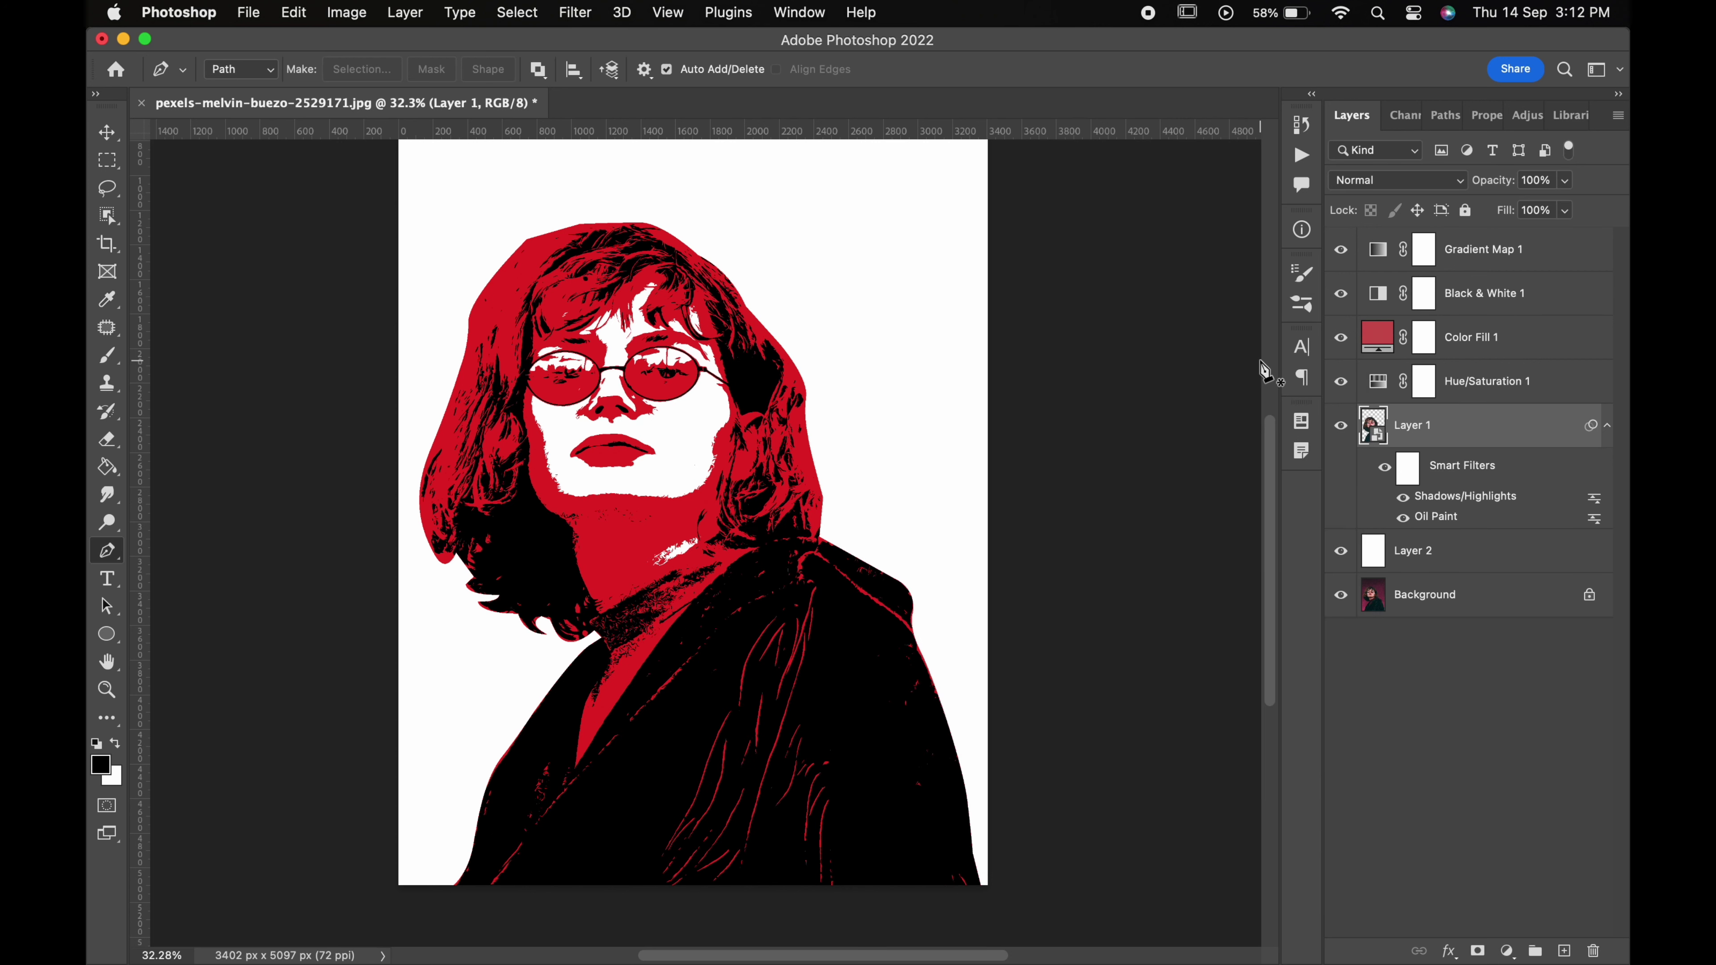
- Duplicate Layer 1 and add another Oil Paint filter to the copy with stylization and cleanliness at 10
key("cmd+j")
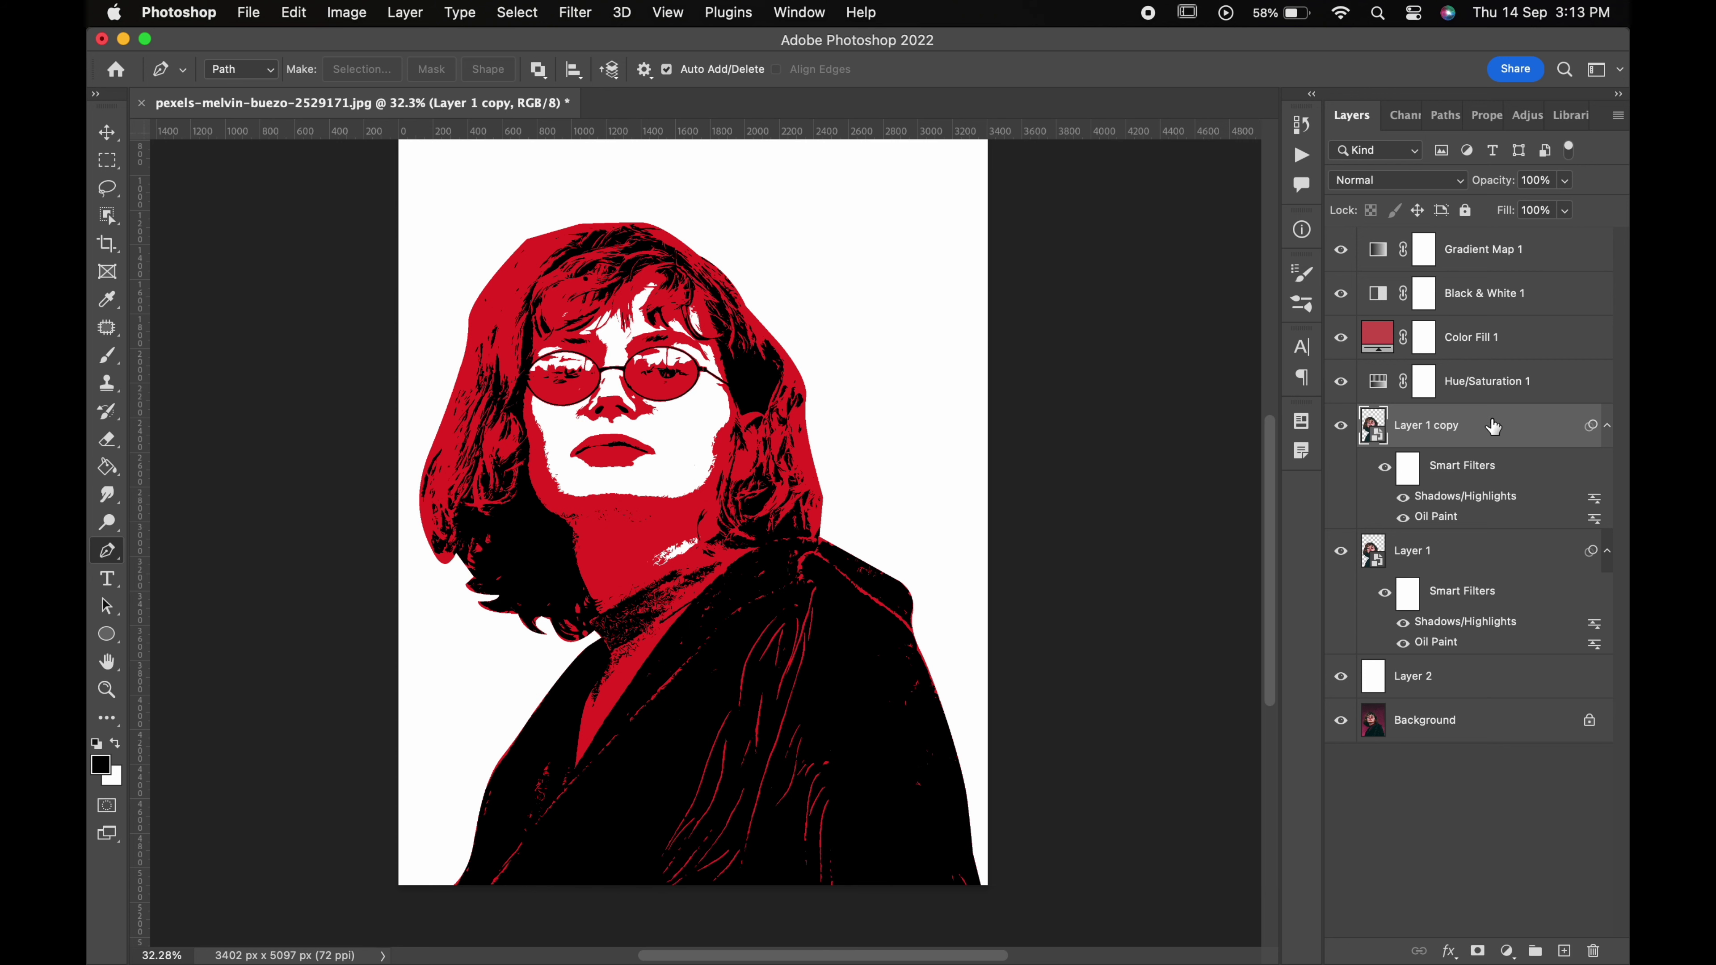
left_click(575, 12)
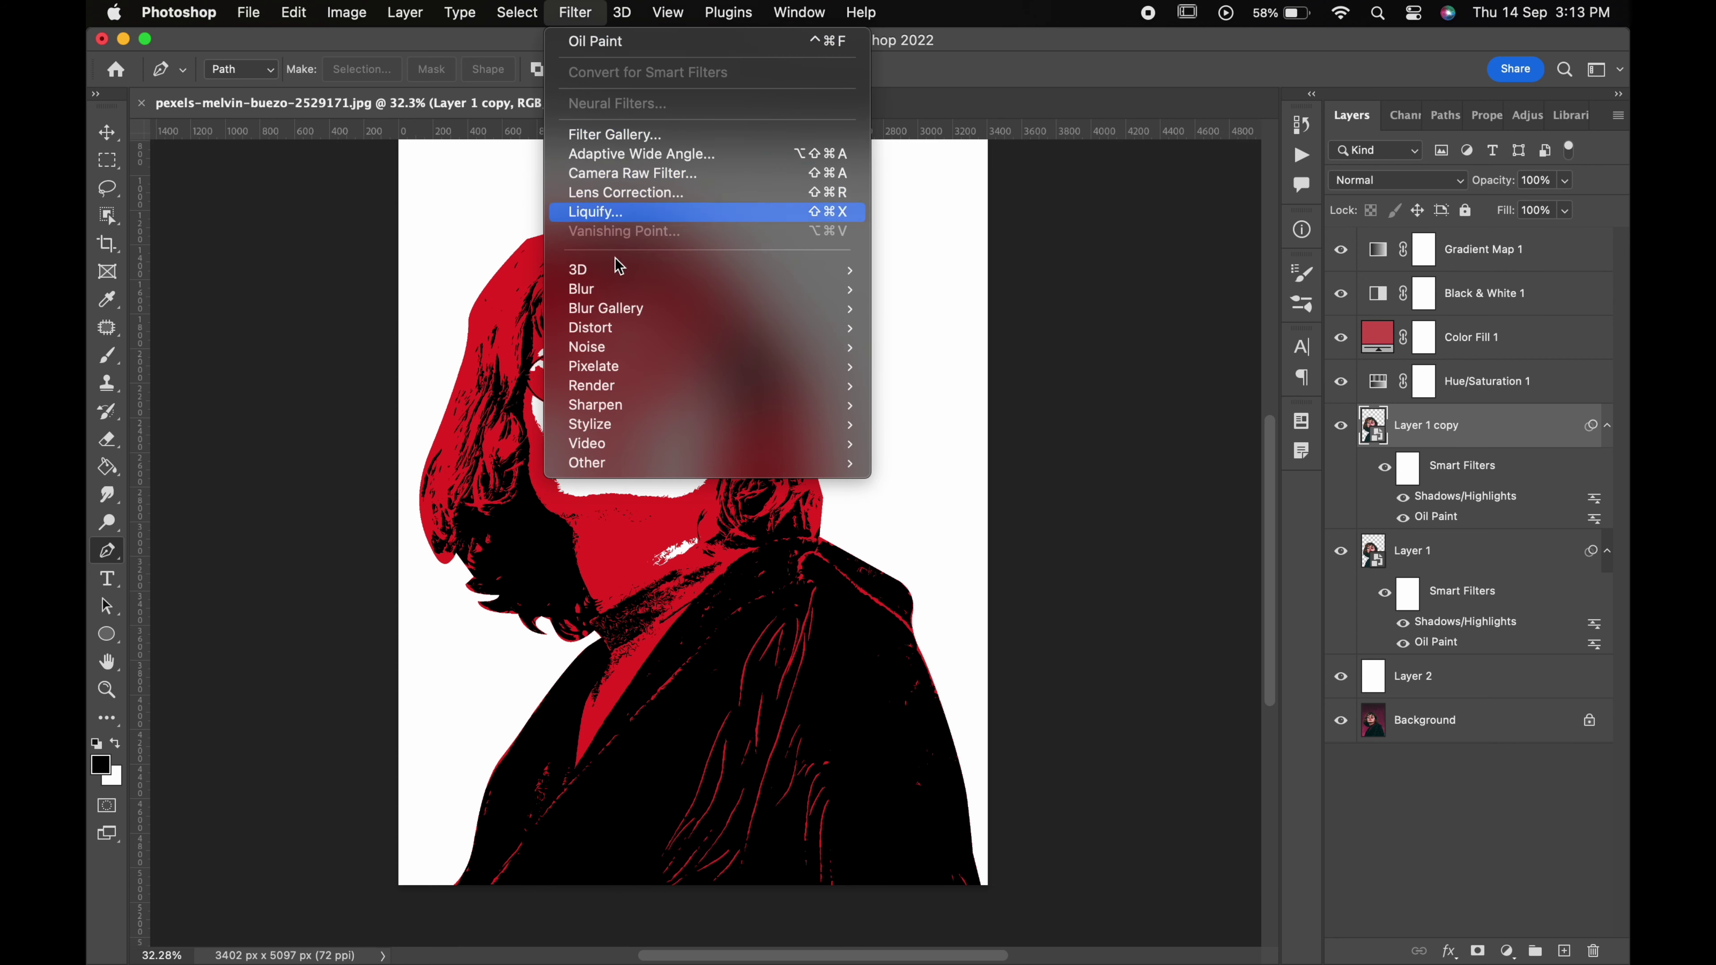
mouse_move(635, 424)
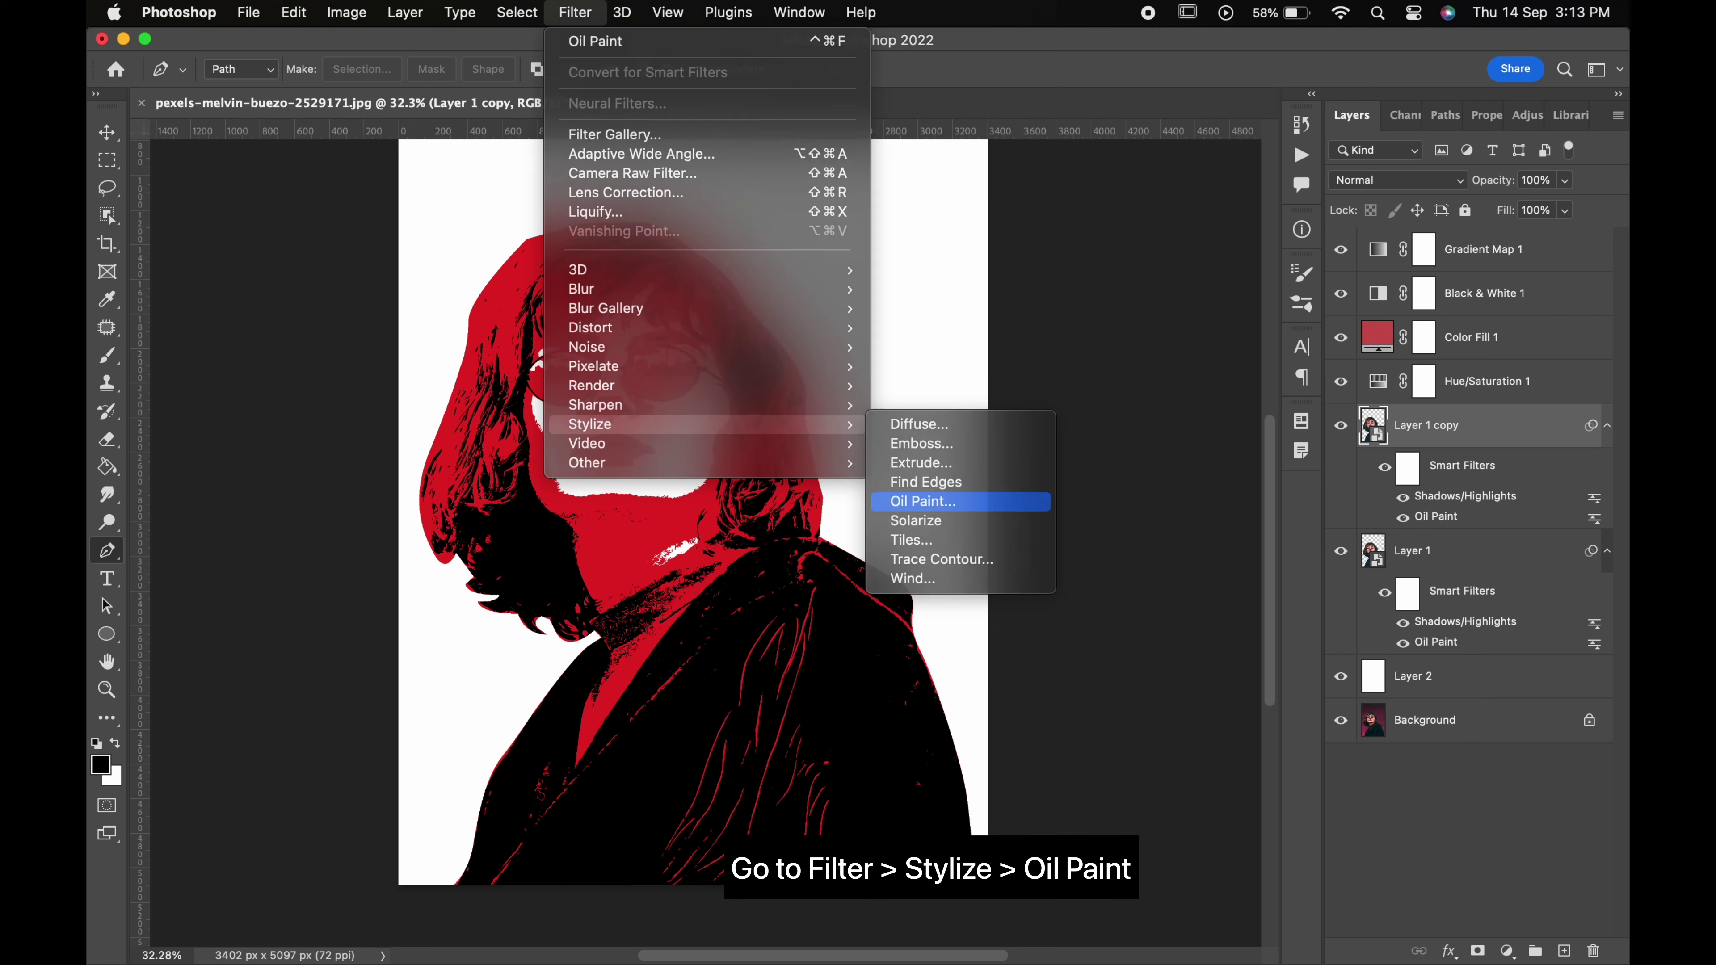
left_click(893, 503)
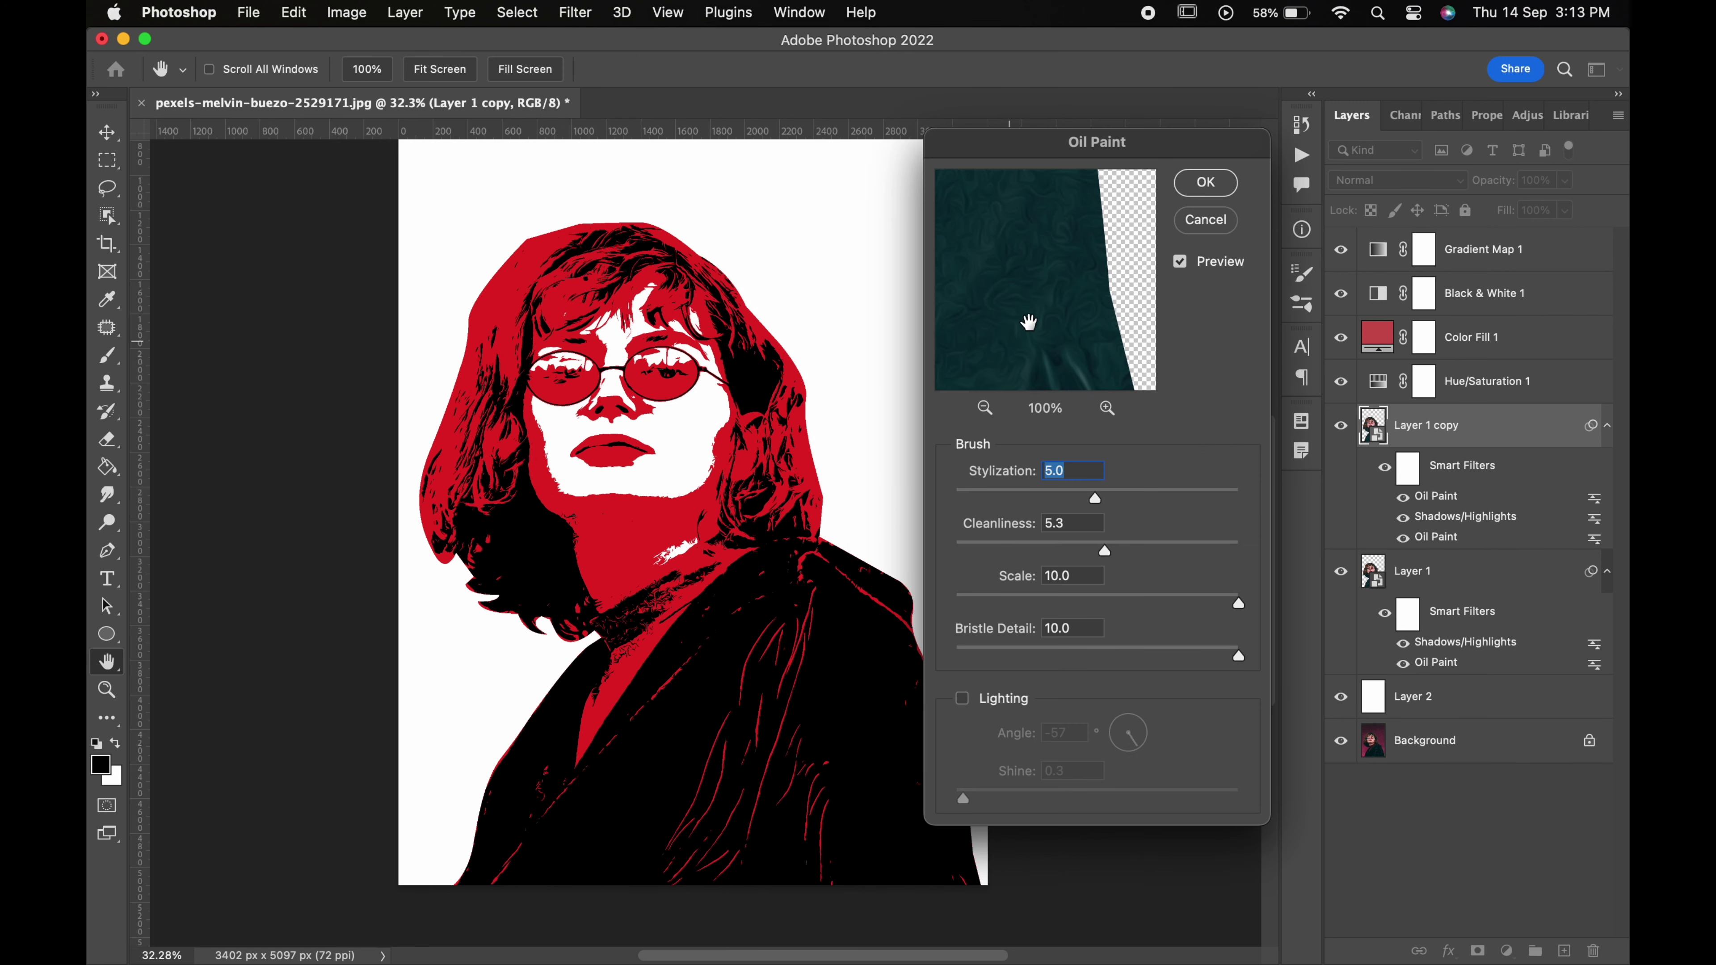
left_click_drag(1109, 489, 1318, 490)
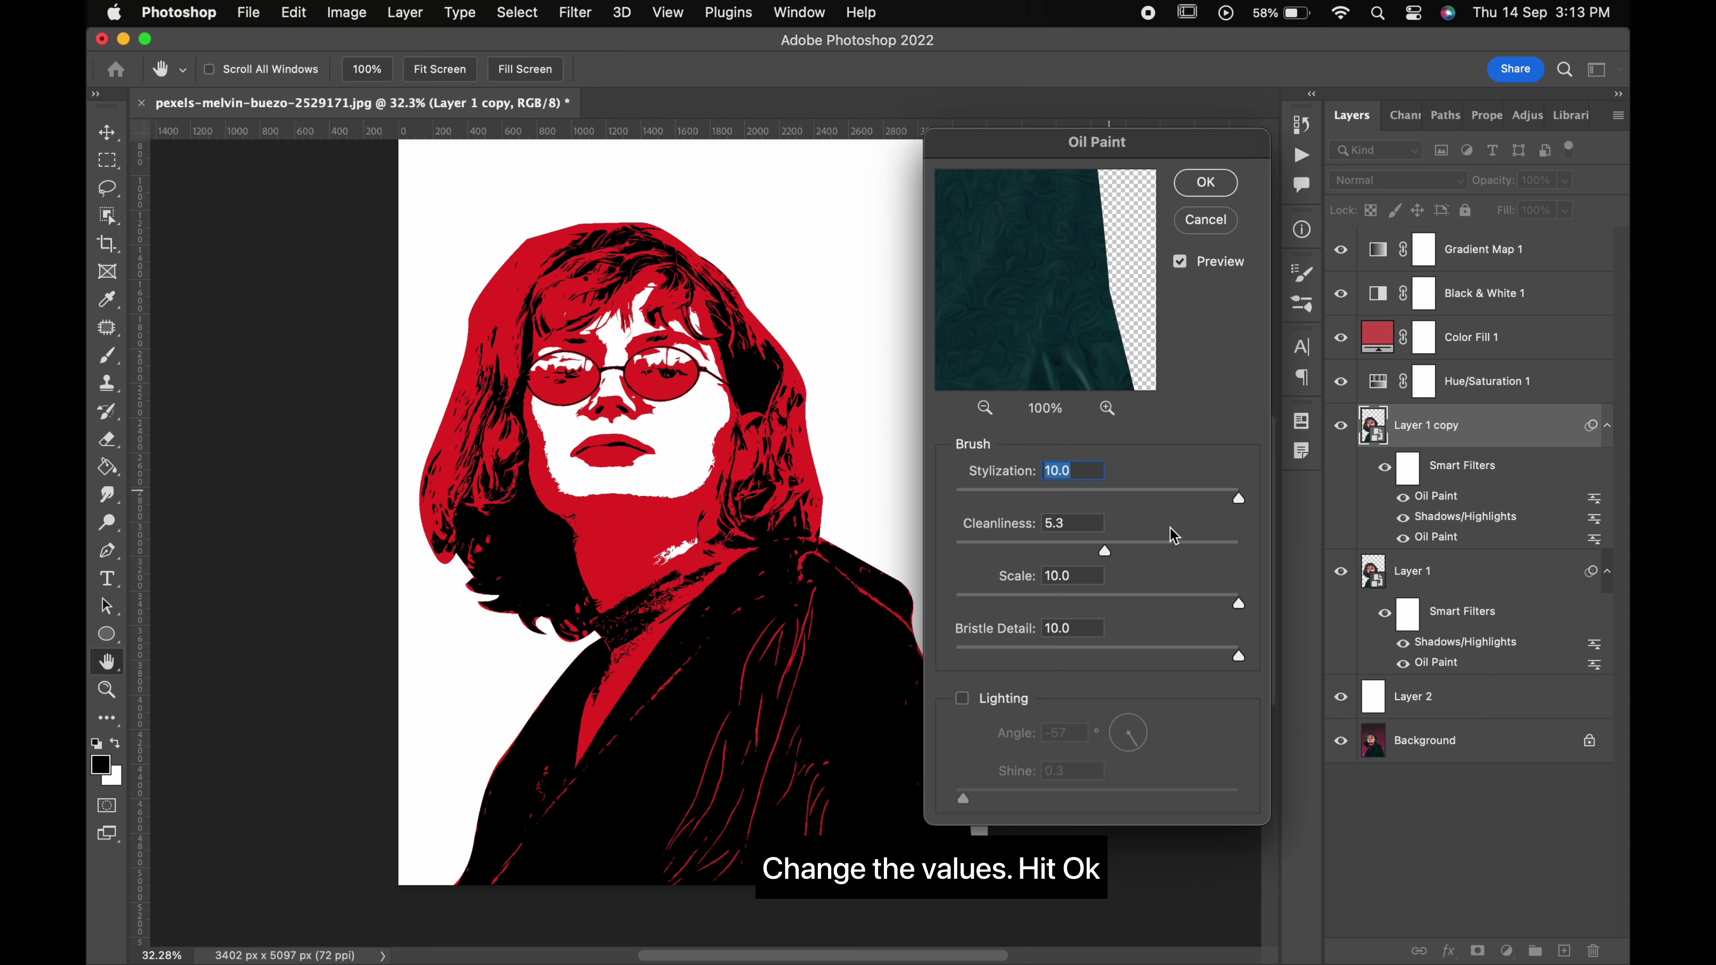
left_click_drag(1159, 543, 1315, 543)
left_click(1201, 183)
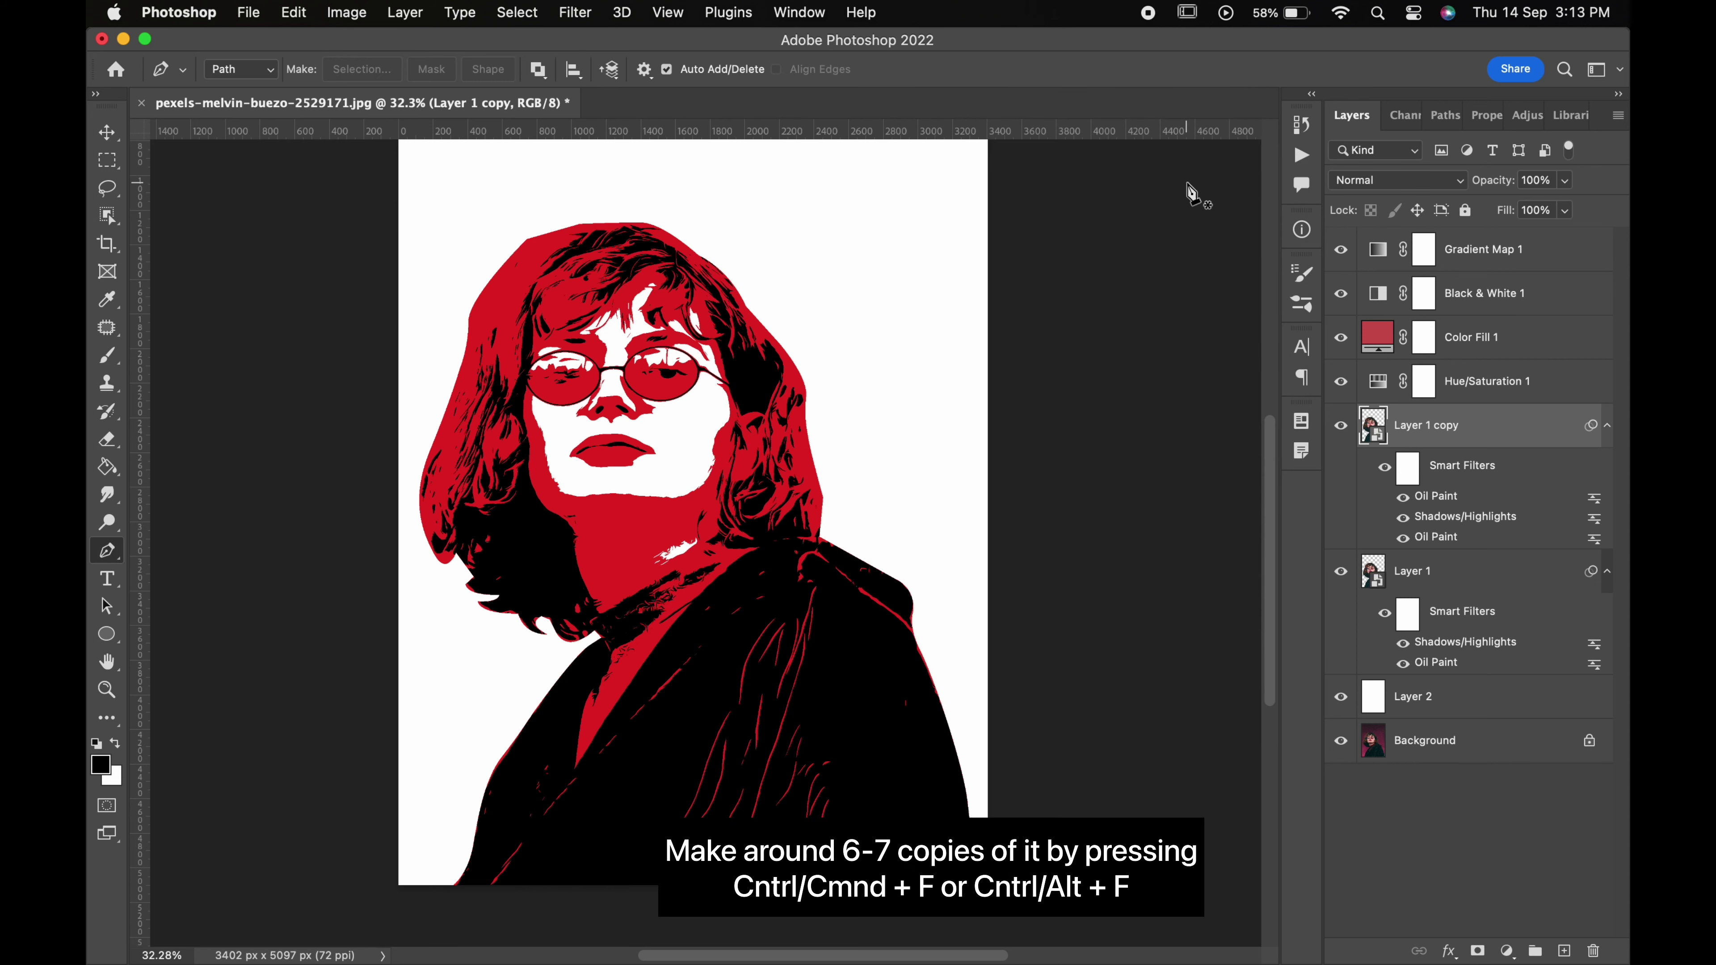
- Reapply the last Oil Paint filter six more times to Layer 1 copy
key("ctrl+super+f")
left_click(1206, 181)
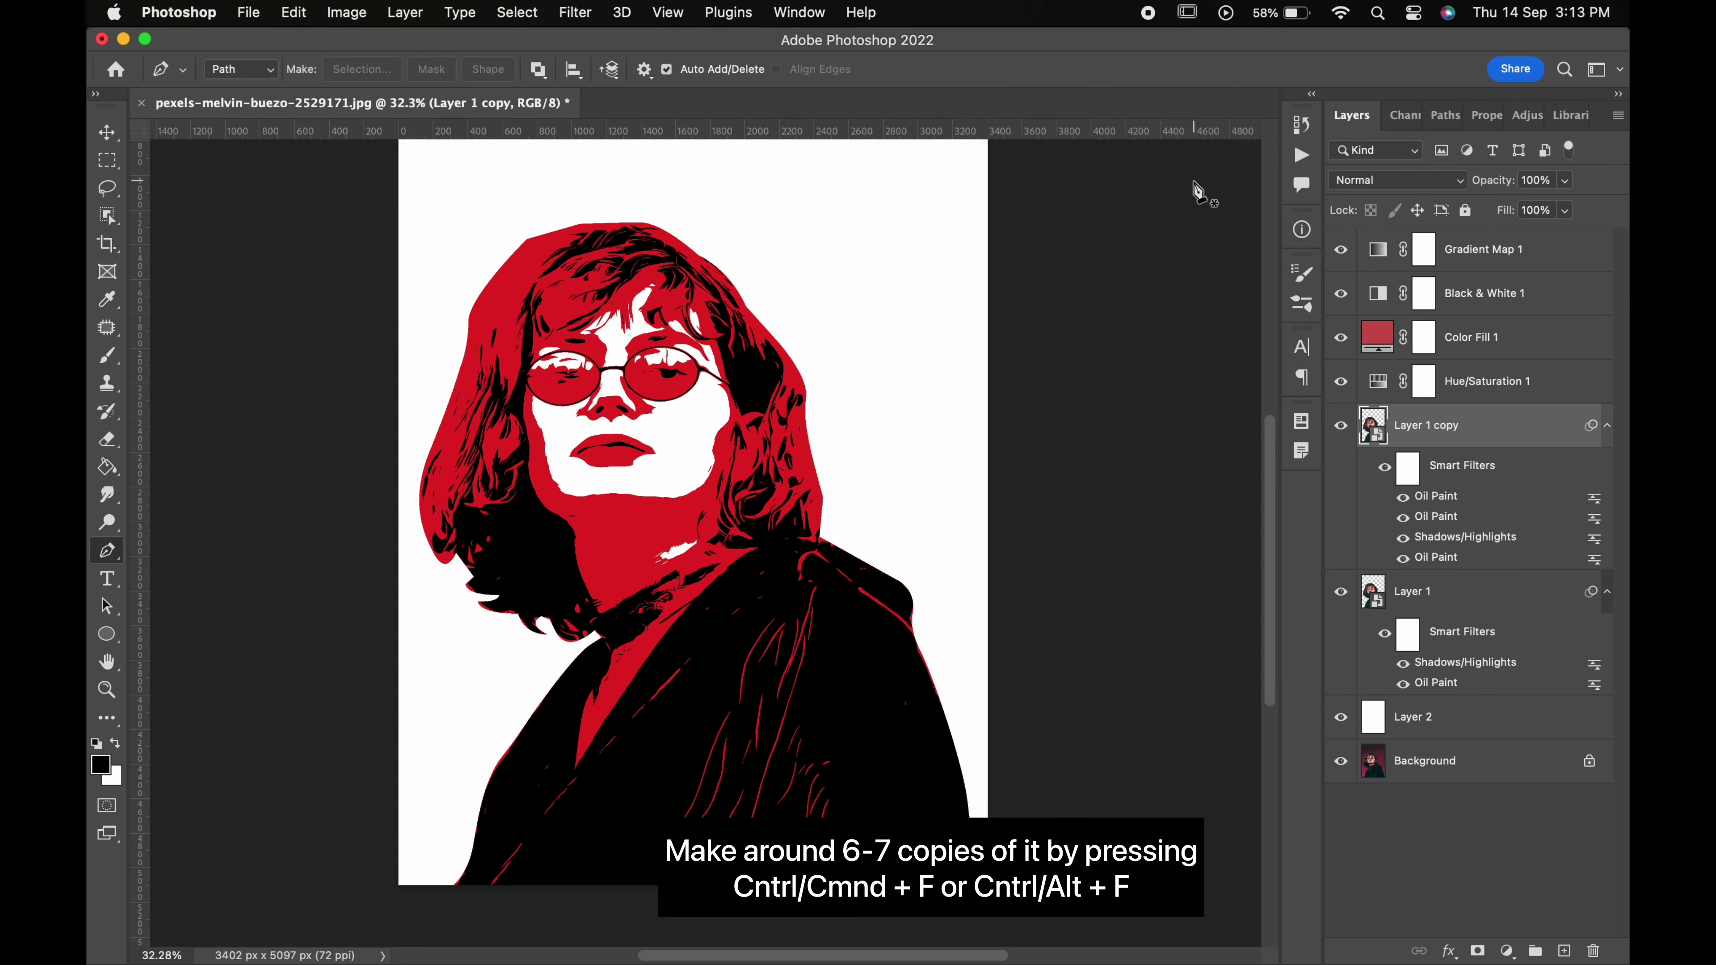
key("ctrl+super+f")
left_click(1210, 182)
key("ctrl+super+f")
left_click(1206, 180)
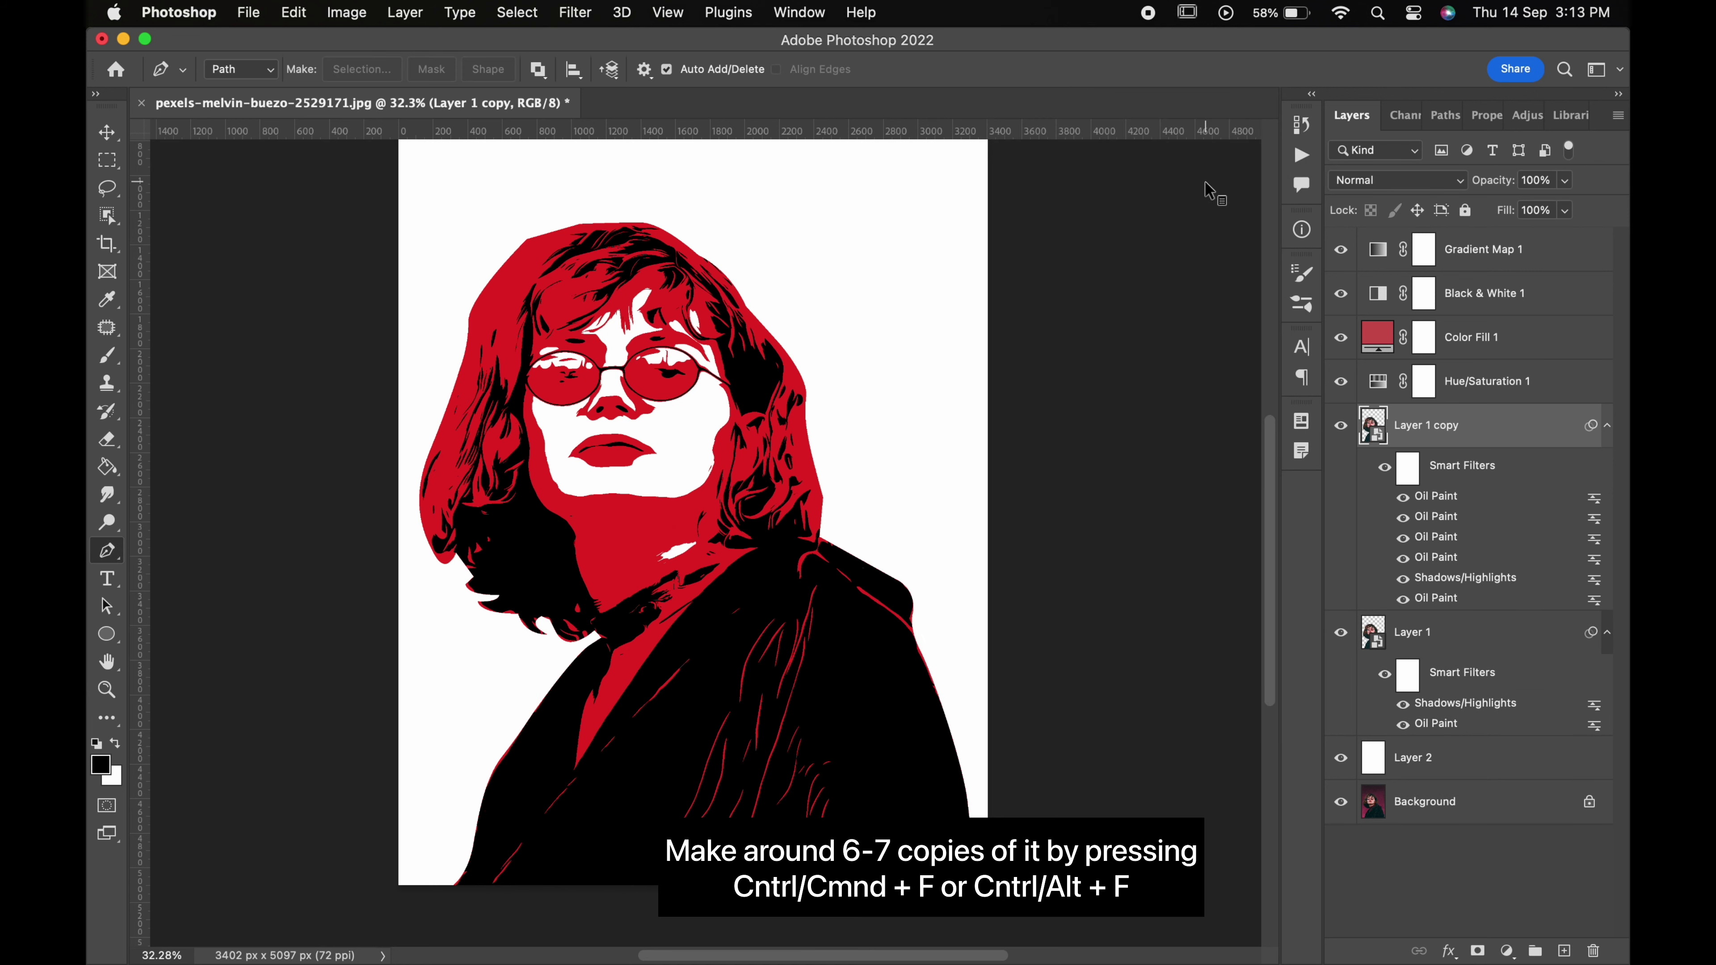
key("ctrl+super+f")
left_click(1206, 180)
key("ctrl+super+f")
left_click(1206, 181)
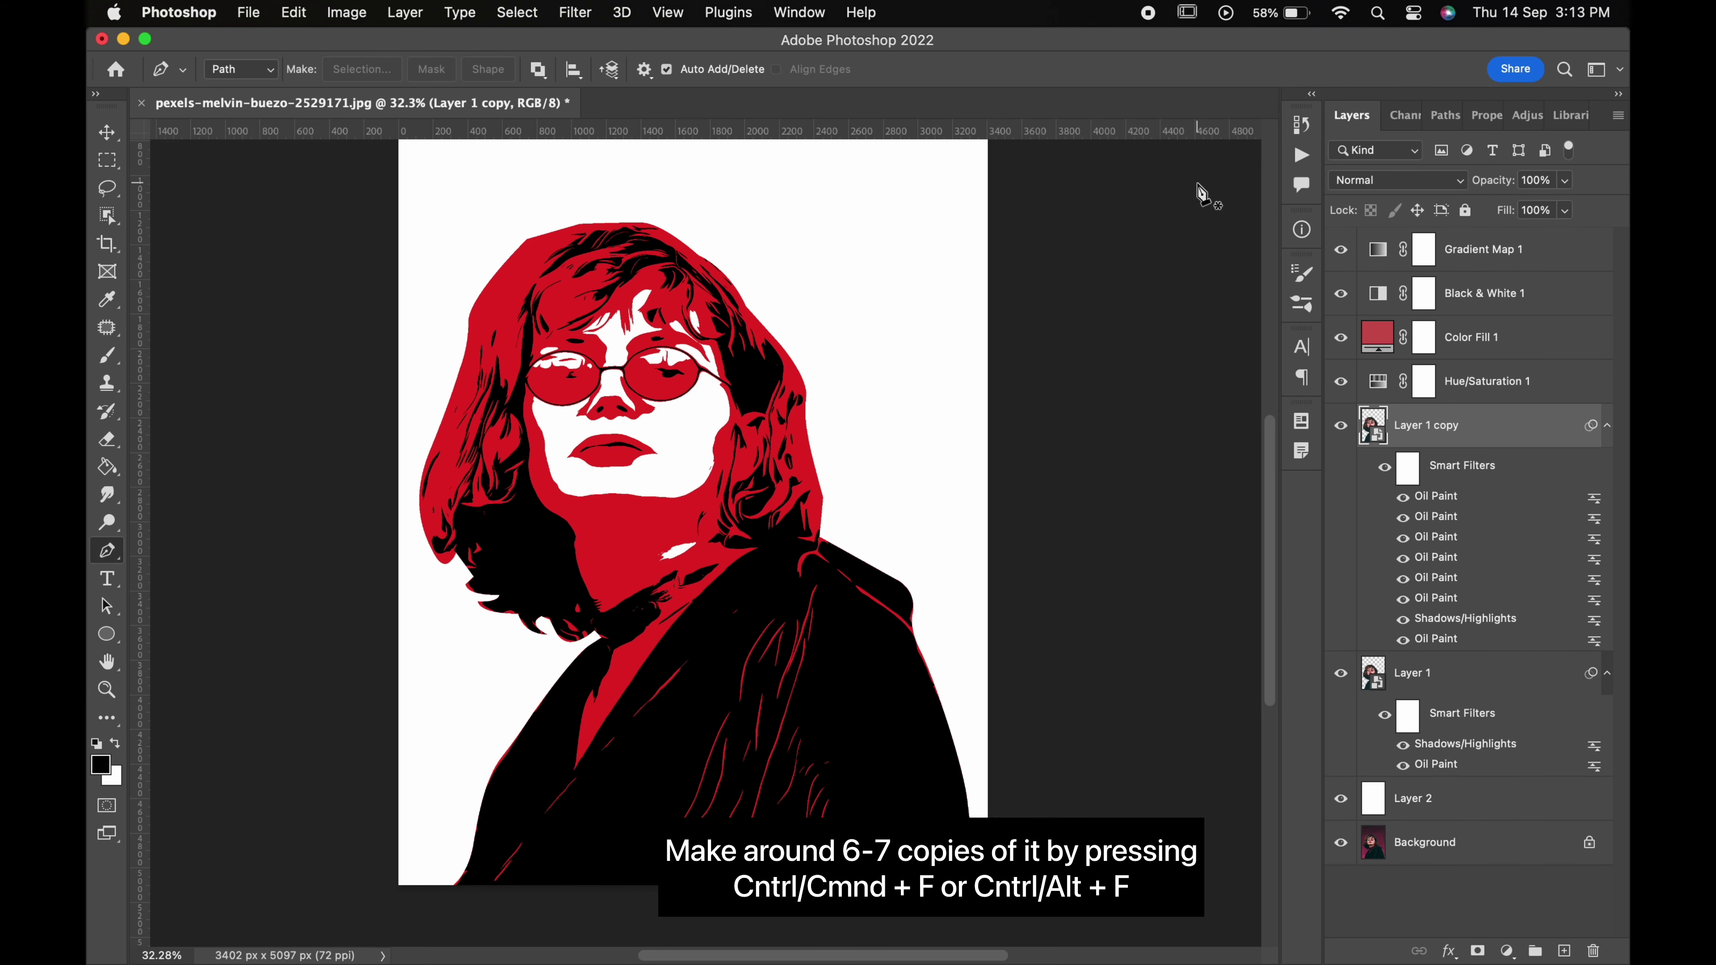
key("ctrl+super+f")
left_click(1205, 183)
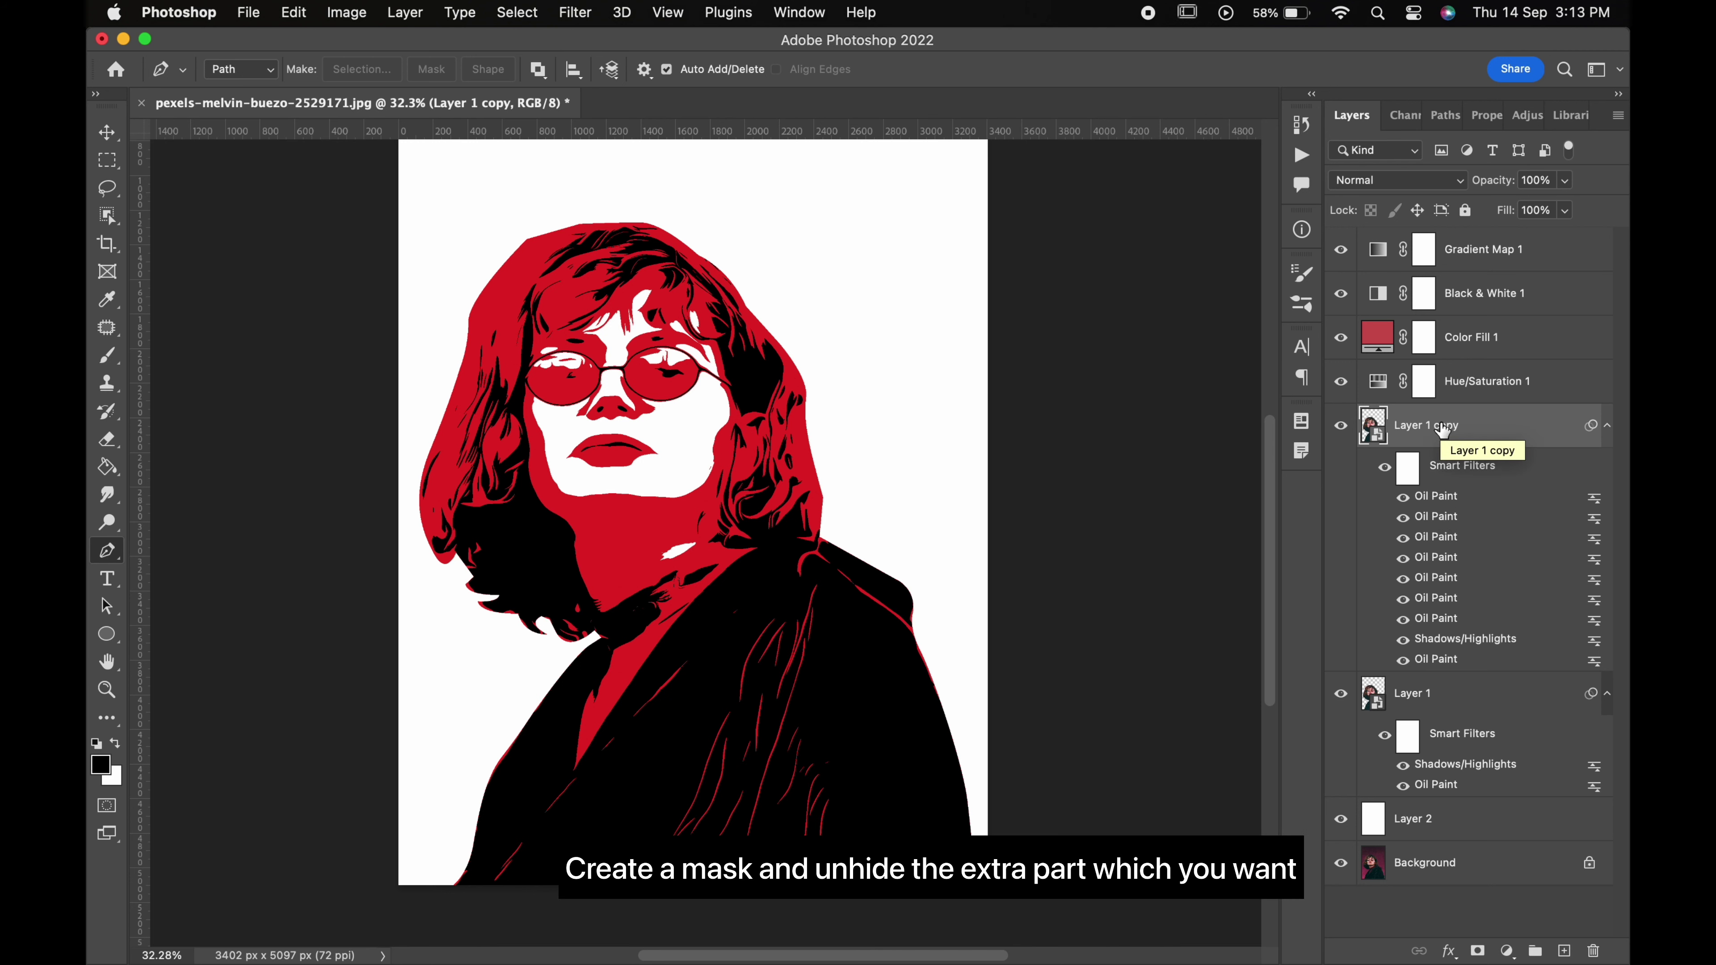
- Collapse the smart filter list of Layer 1 copy, add a layer mask to it and activate the Brush tool
left_click(1608, 426)
left_click(1477, 951)
left_click(105, 358)
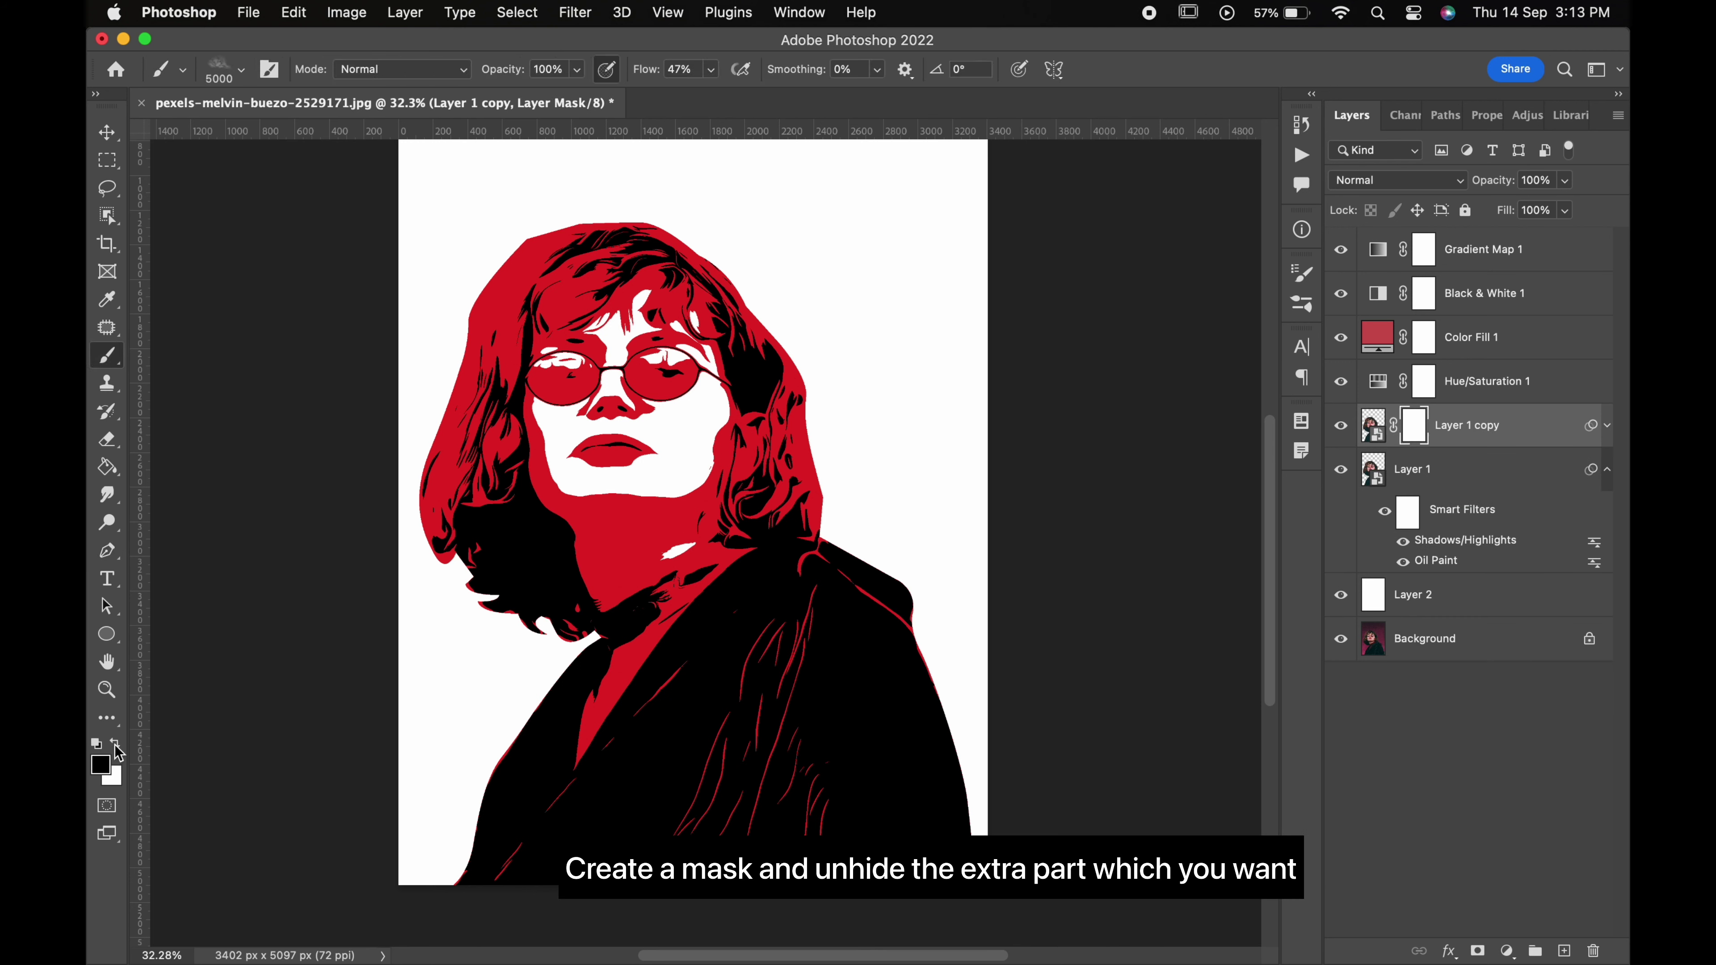
- Paint black on the mask over the eyes and glasses with a 125 to 250 px brush to bring back their detail
right_click(670, 343)
scroll(804, 625, "up", 10)
left_click(811, 608)
left_click_drag(918, 395, 809, 396)
left_click(252, 364)
key("bracketright")
key("bracketright")
key("bracketright")
key("bracketright")
key("bracketright")
key("bracketright")
key("bracketright")
key("bracketright")
key("bracketright")
key("bracketright")
key("bracketright")
key("bracketright")
key("bracketright")
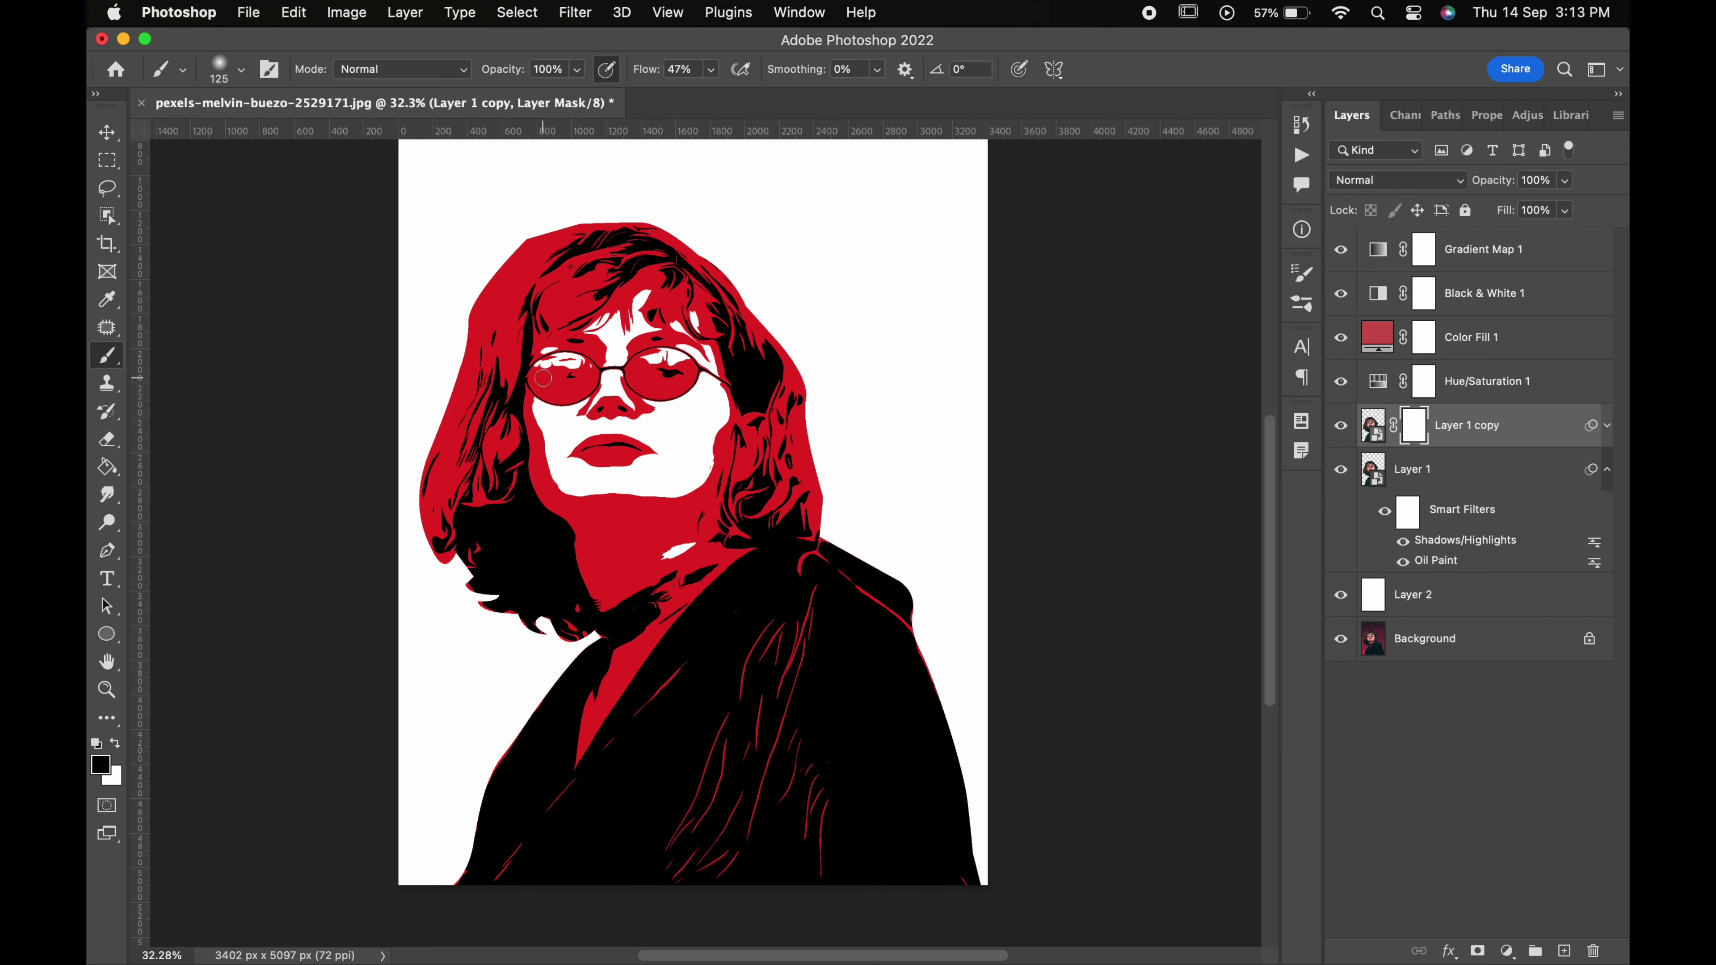
mouse_move(584, 370)
left_mouse_down()
mouse_move(551, 401)
mouse_move(587, 397)
left_mouse_up()
left_click_drag(663, 373, 712, 363)
mouse_move(525, 337)
left_mouse_down()
mouse_move(579, 472)
mouse_move(730, 463)
mouse_move(626, 344)
mouse_move(623, 388)
left_mouse_up()
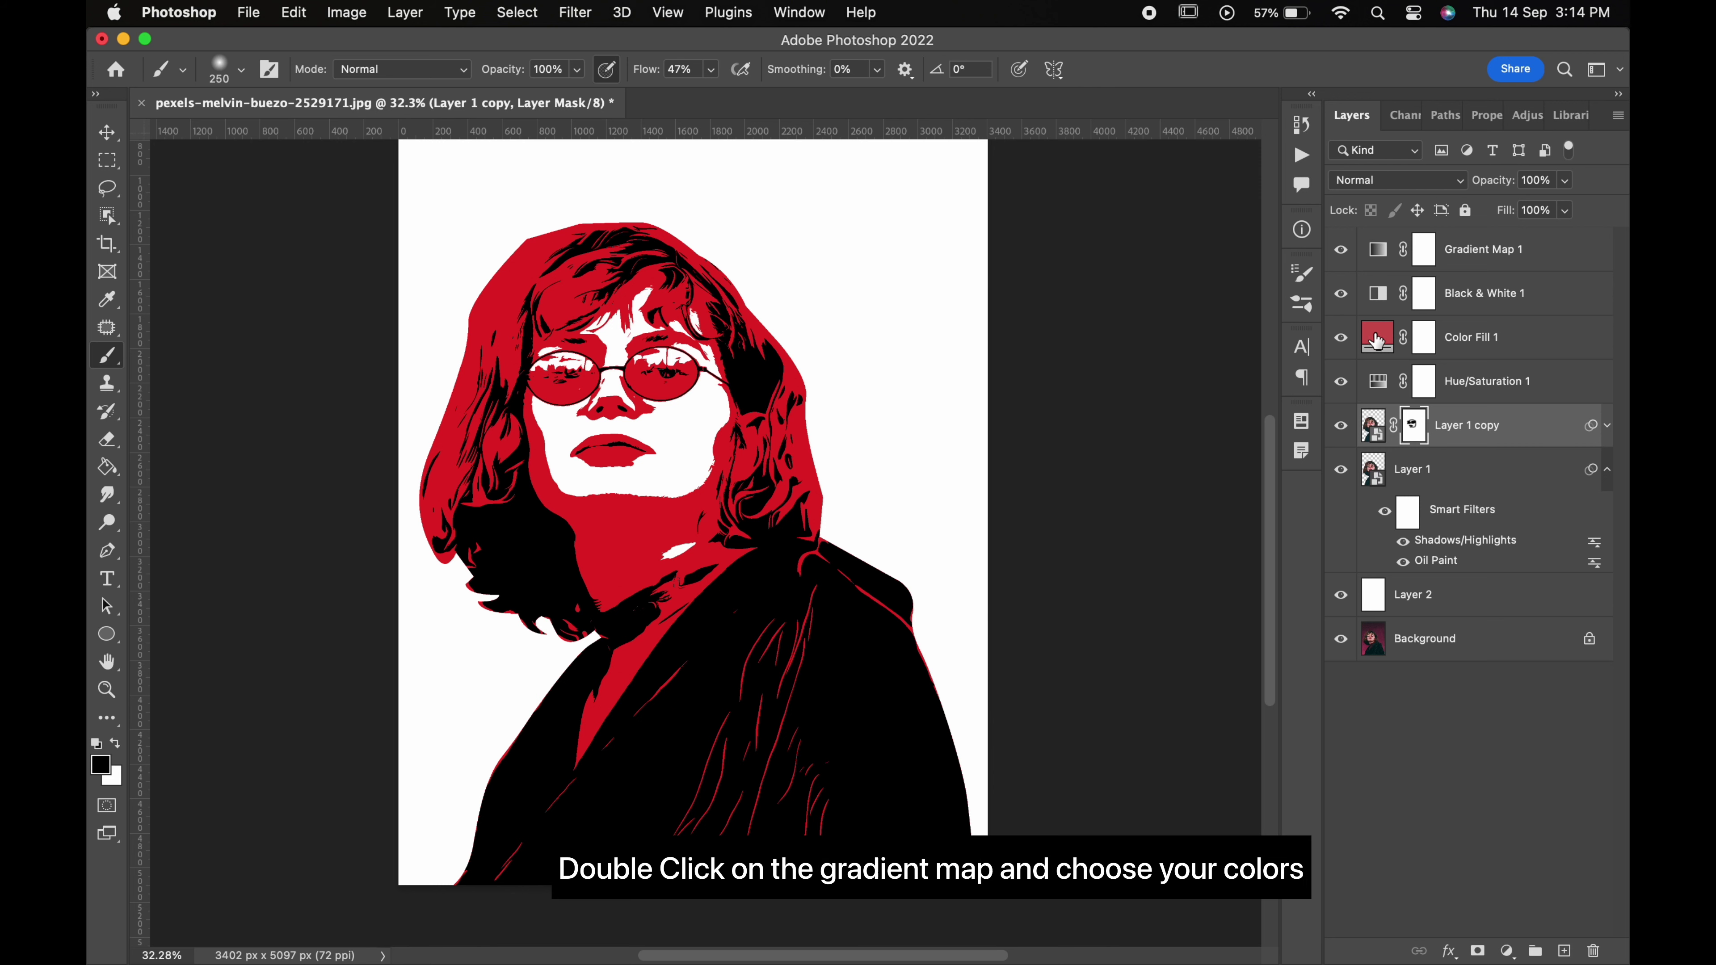
- Open the Gradient Map's gradient for editing and change the bright red 40% stop to purple
double_click(1379, 250)
left_click(1390, 197)
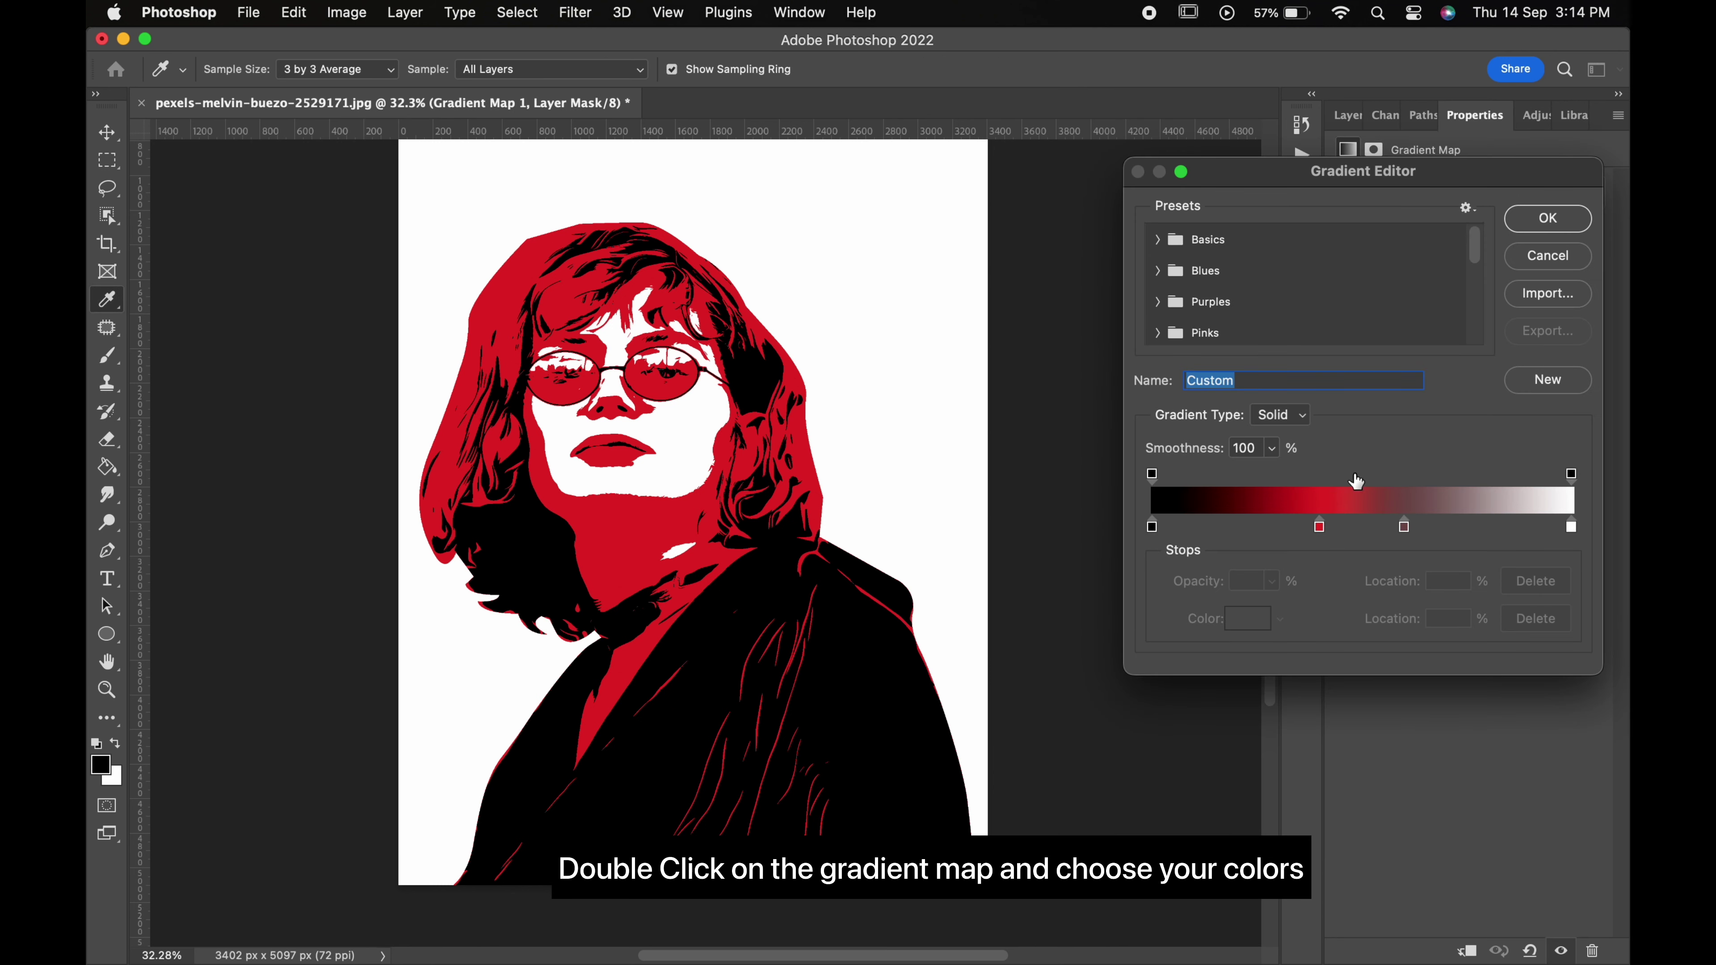
left_click(1319, 527)
double_click(1319, 527)
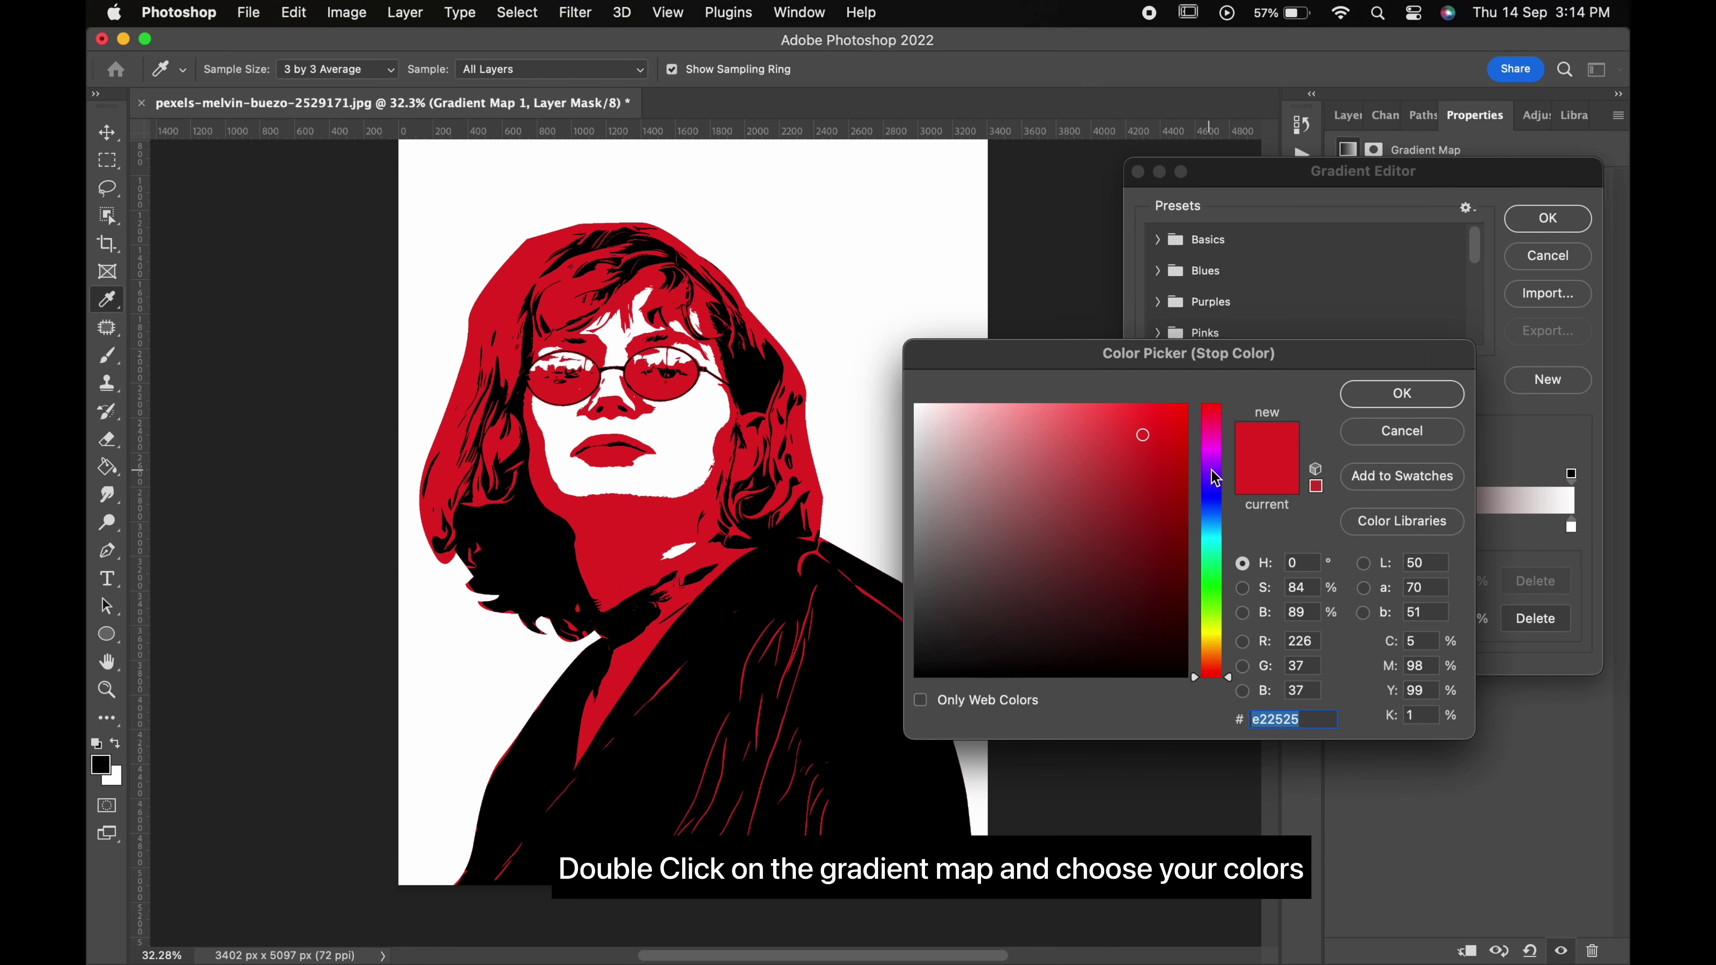
left_click_drag(1215, 477, 1215, 465)
left_click_drag(1008, 511, 1051, 520)
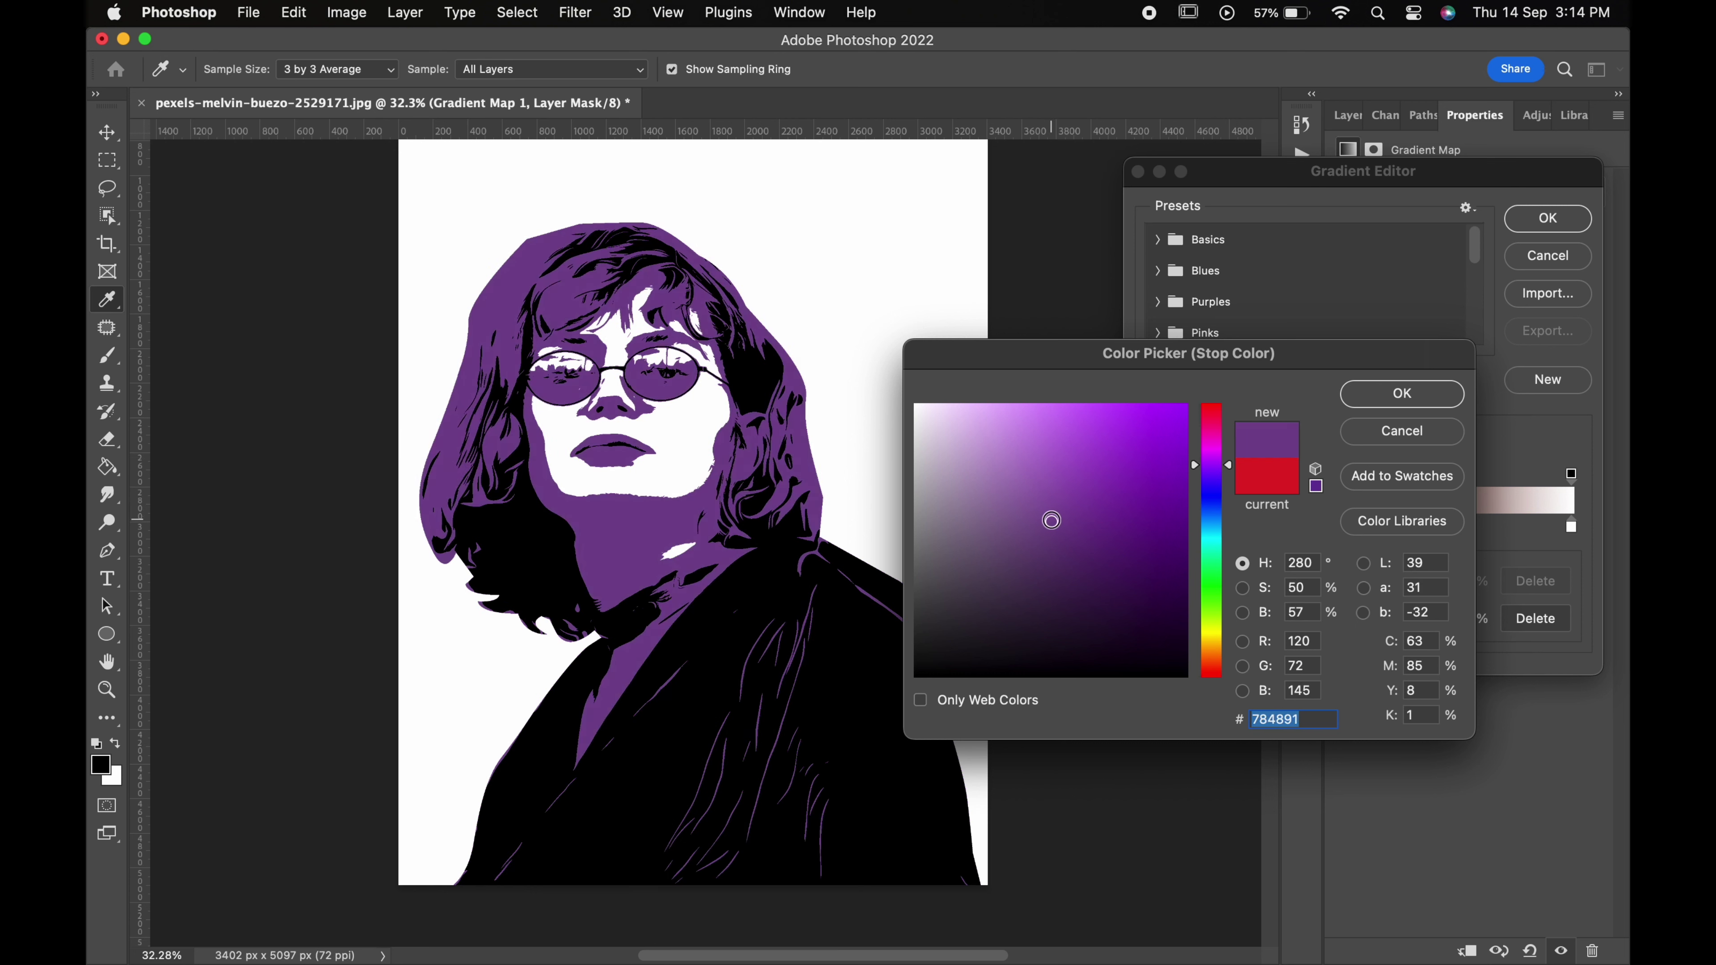
left_click(1398, 397)
- Change the 60% colour stop to a more saturated dark red
left_click(1404, 526)
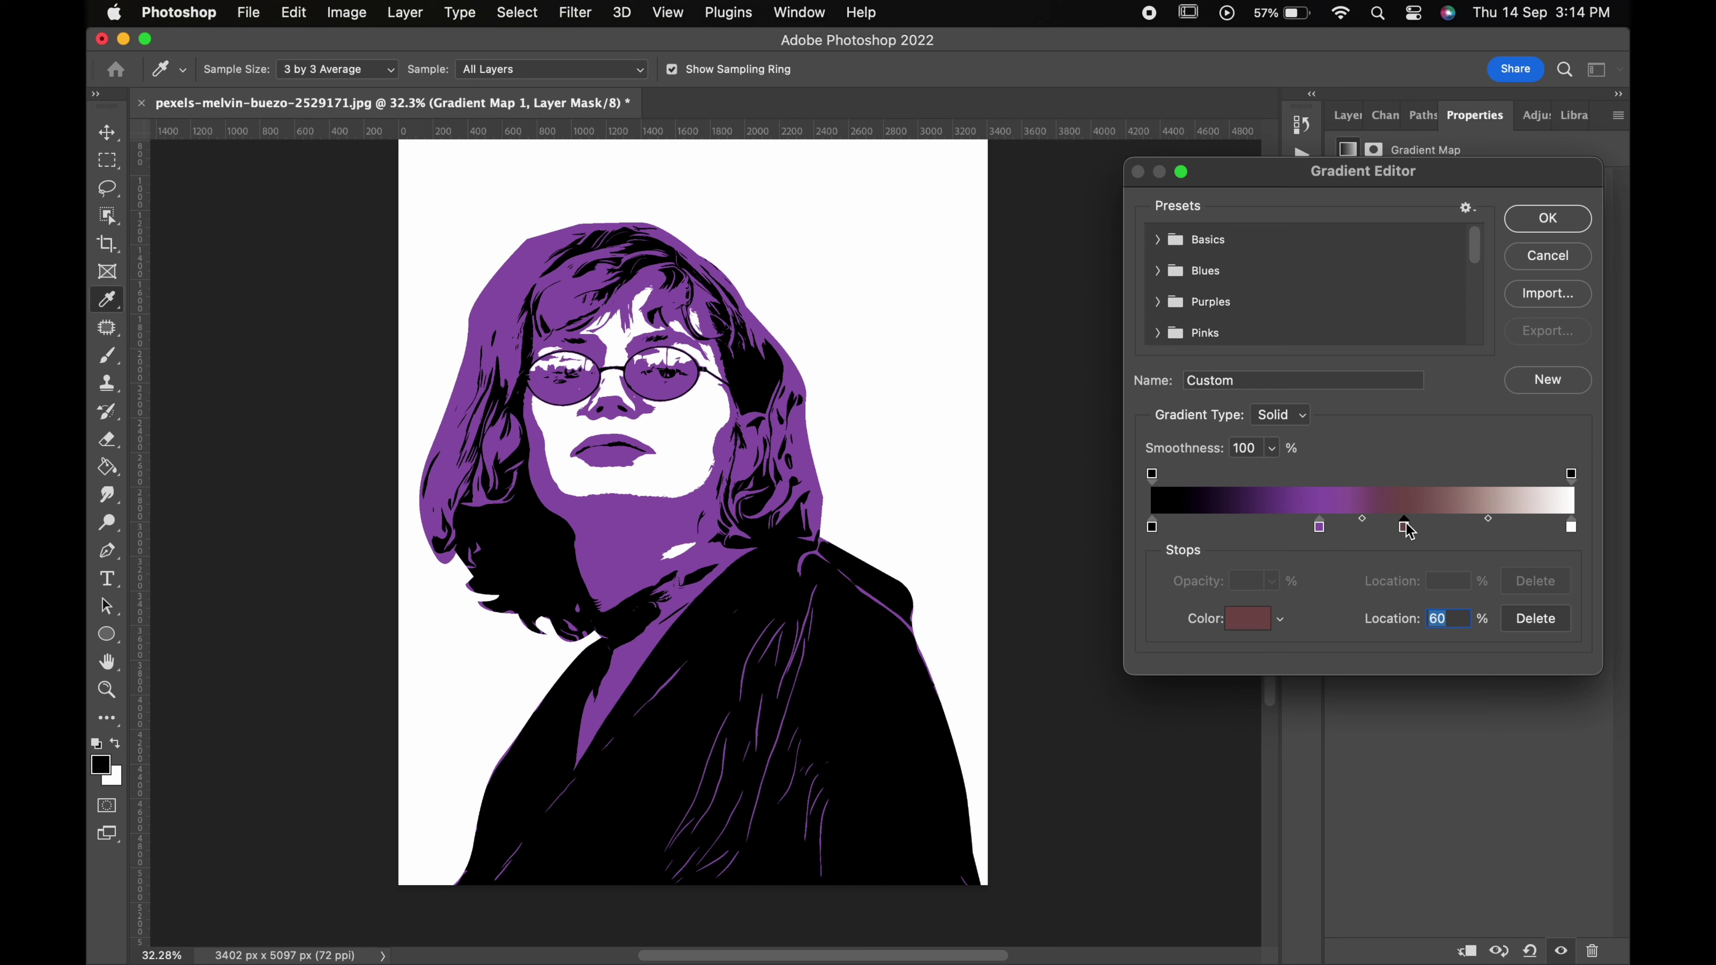
double_click(1407, 526)
left_click(1149, 500)
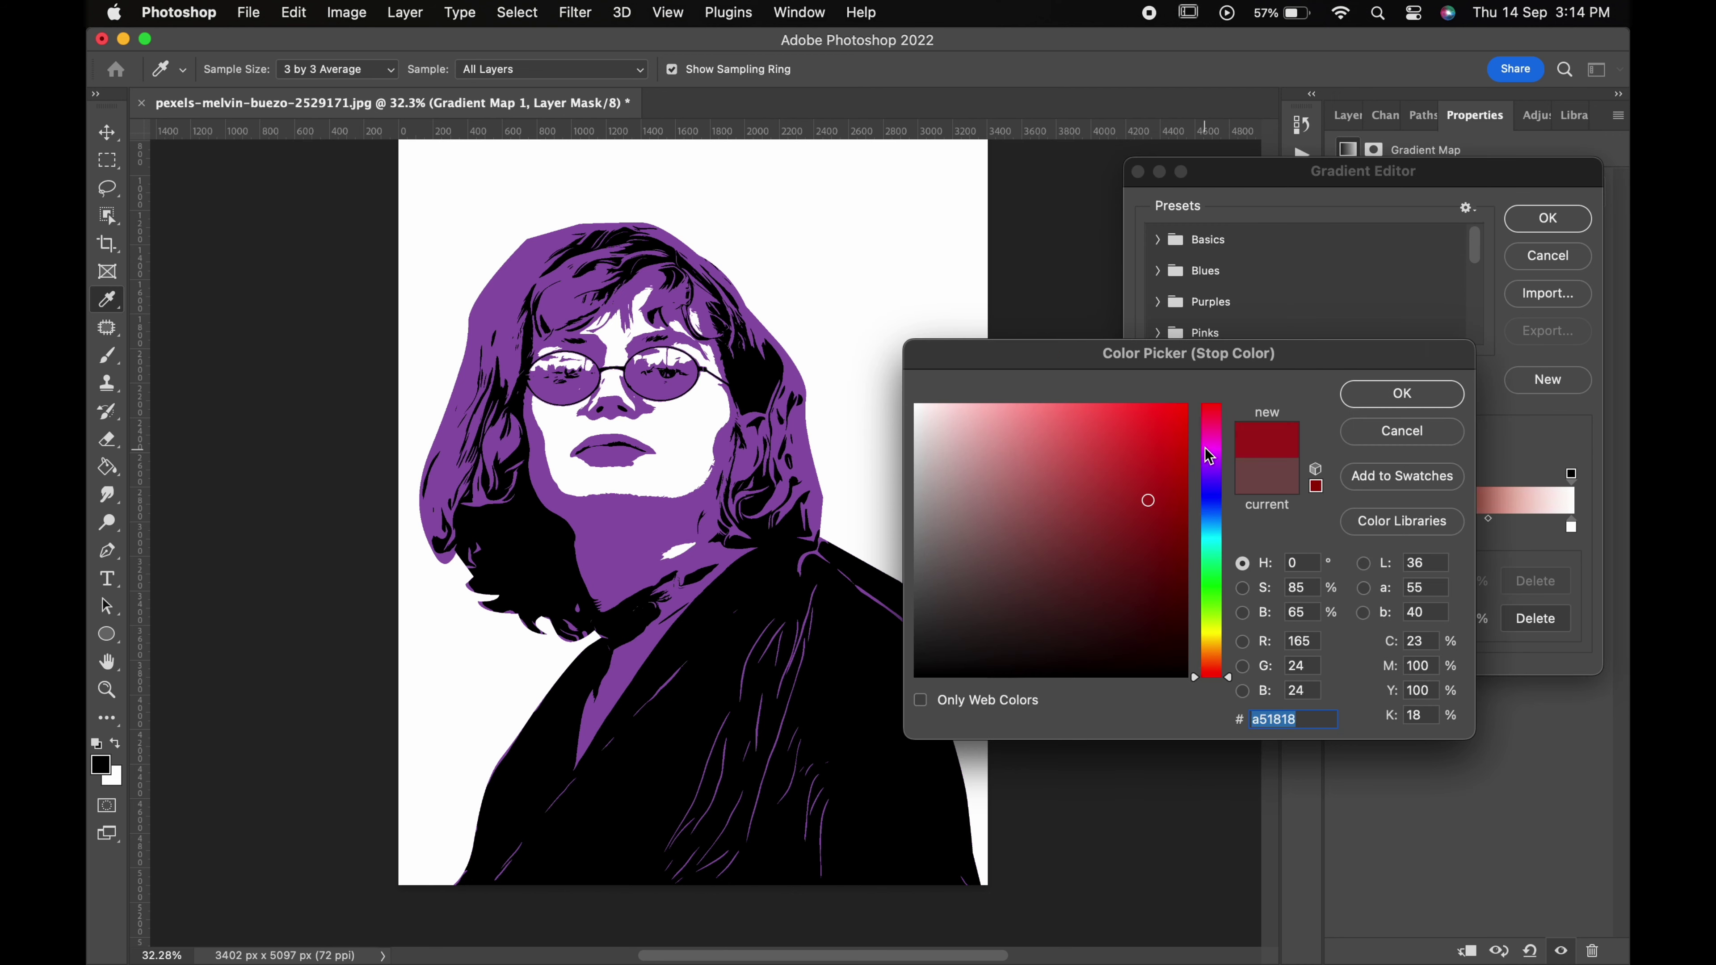
left_click_drag(1145, 477, 1016, 615)
left_click(1367, 393)
- Change the gradient's black stop to dark brown 392424 and its white stop to pale pink, and apply the gradient
double_click(1152, 526)
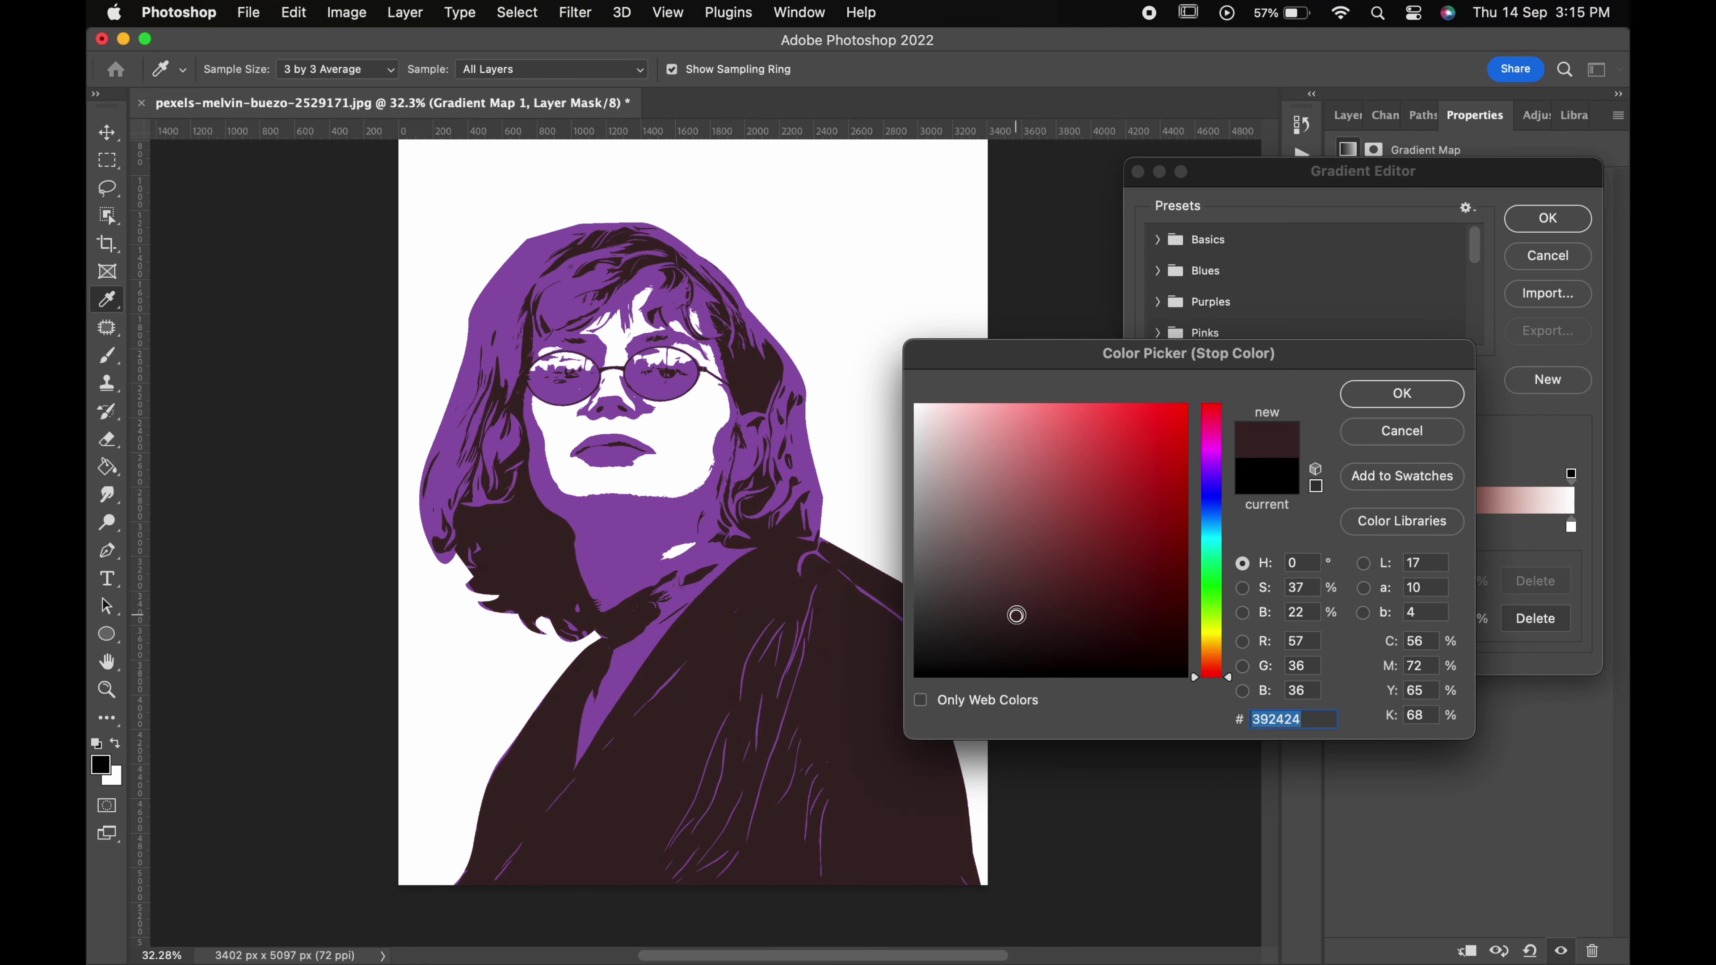
left_click(1402, 393)
double_click(1571, 526)
mouse_move(980, 423)
left_mouse_down()
mouse_move(969, 400)
mouse_move(953, 410)
left_mouse_up()
left_click(1409, 393)
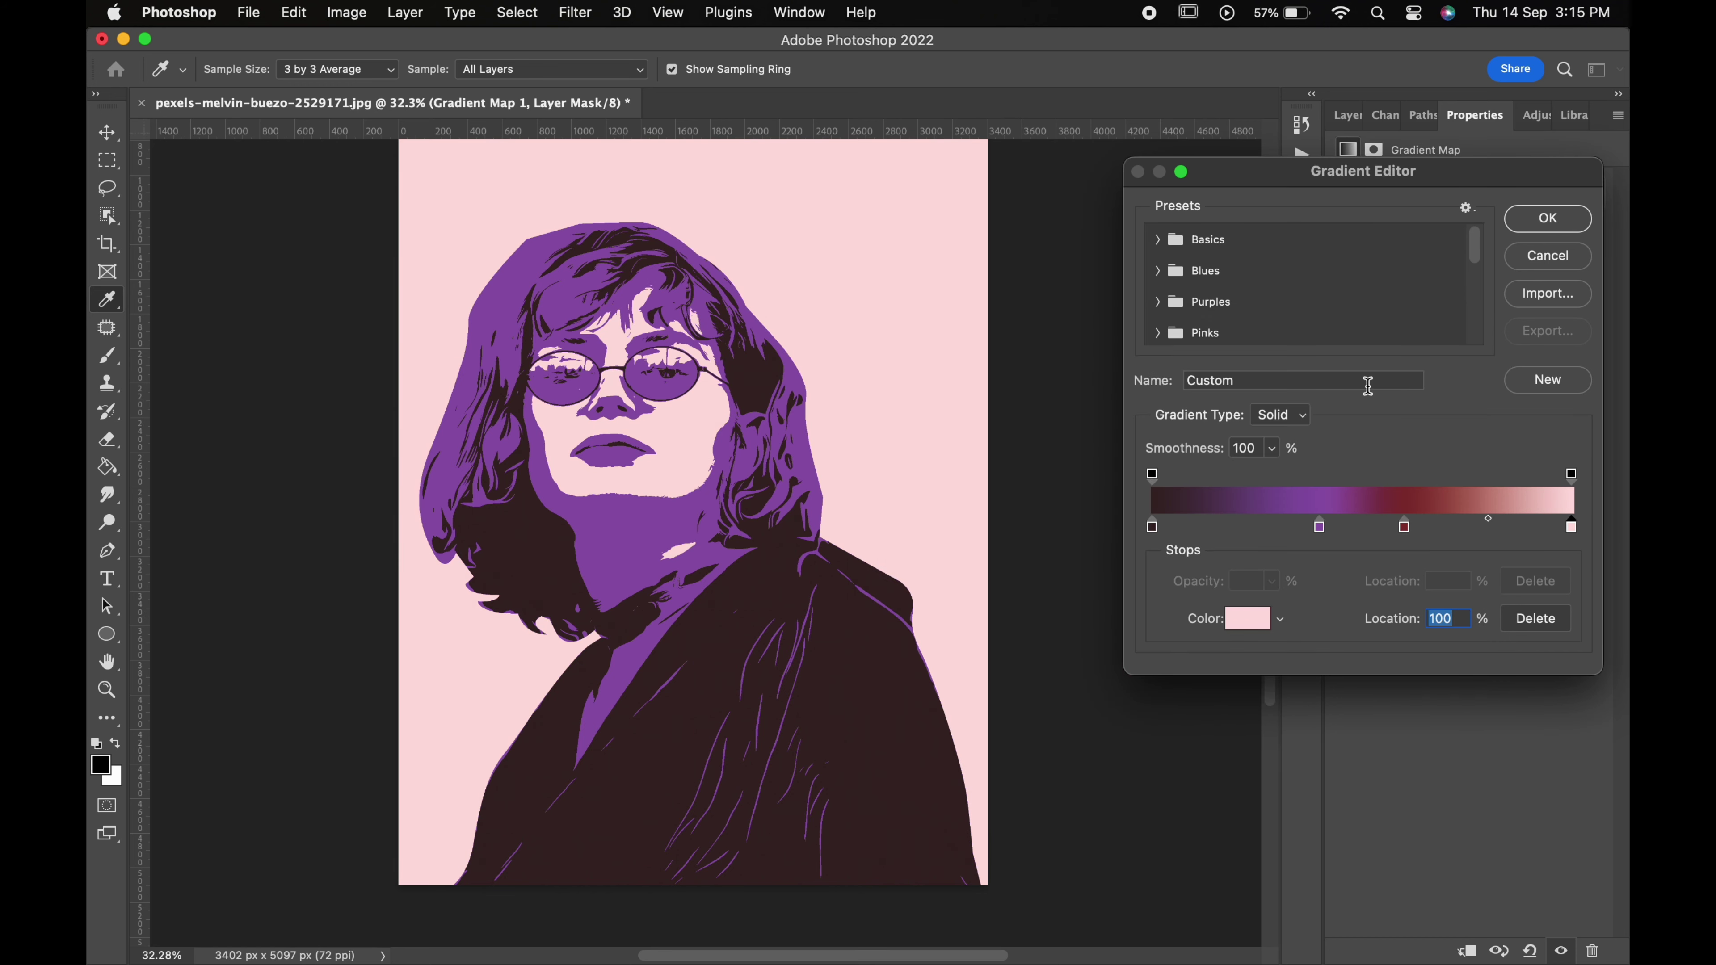
left_click(1547, 219)
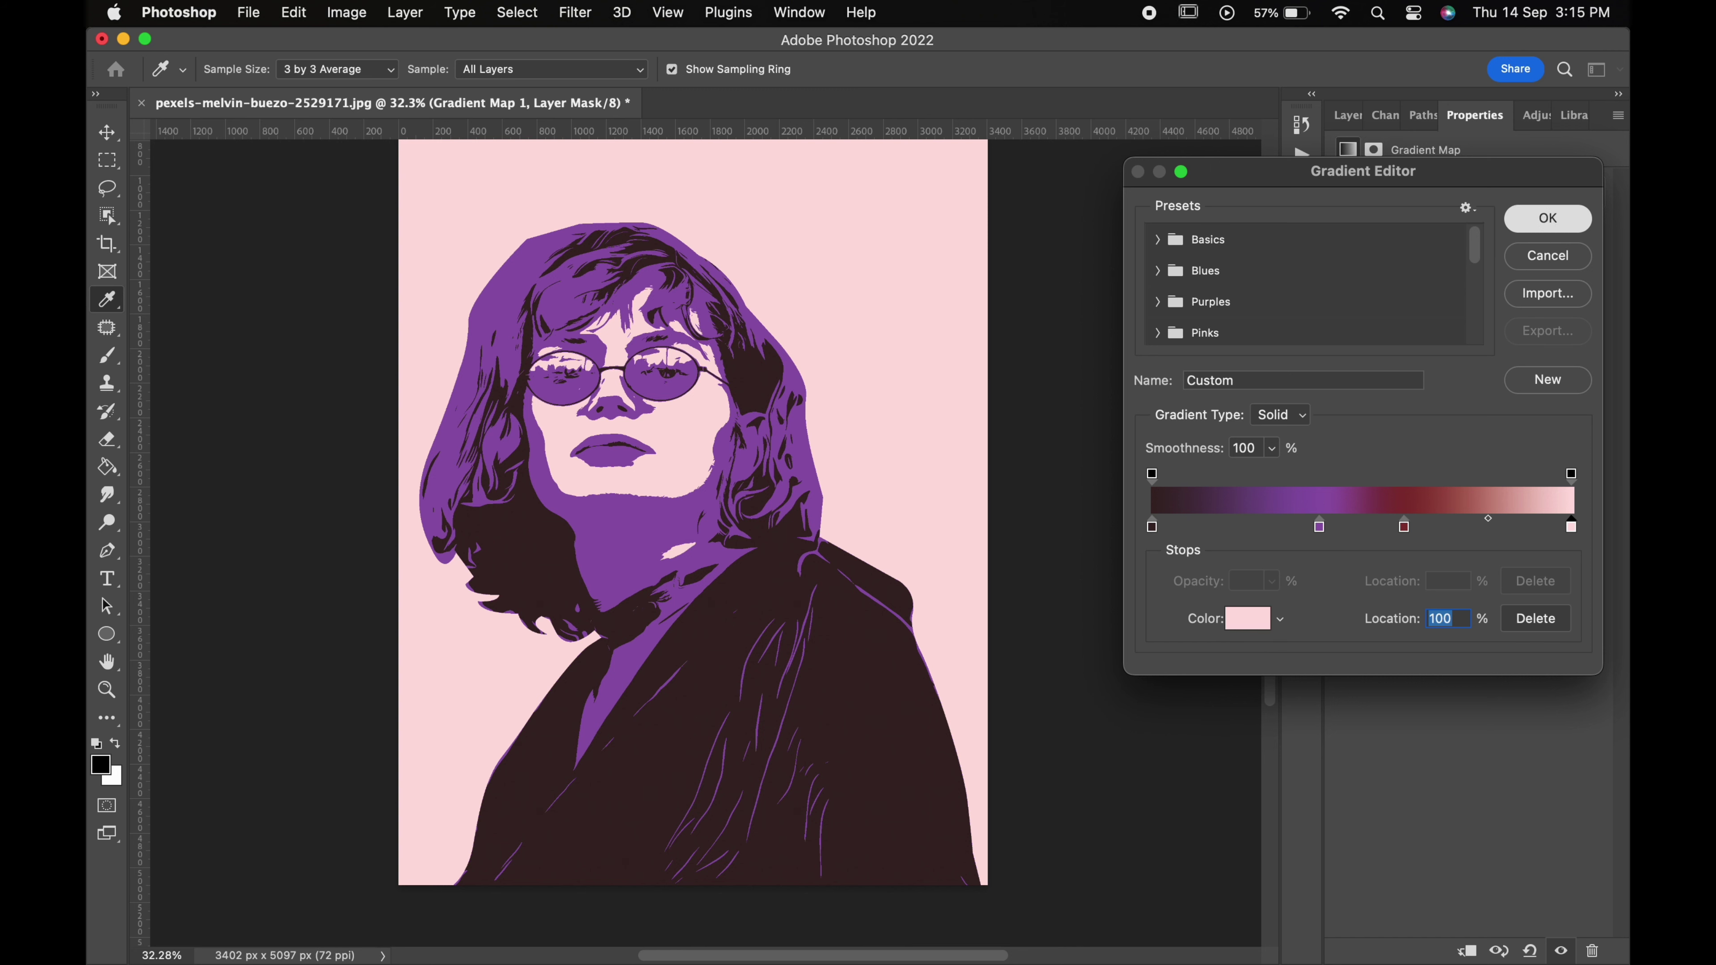
- Place the grunge texture 38758.jpg from Finder above the Gradient Map layer and scale it to about 1720% so it covers the canvas
left_click(1347, 114)
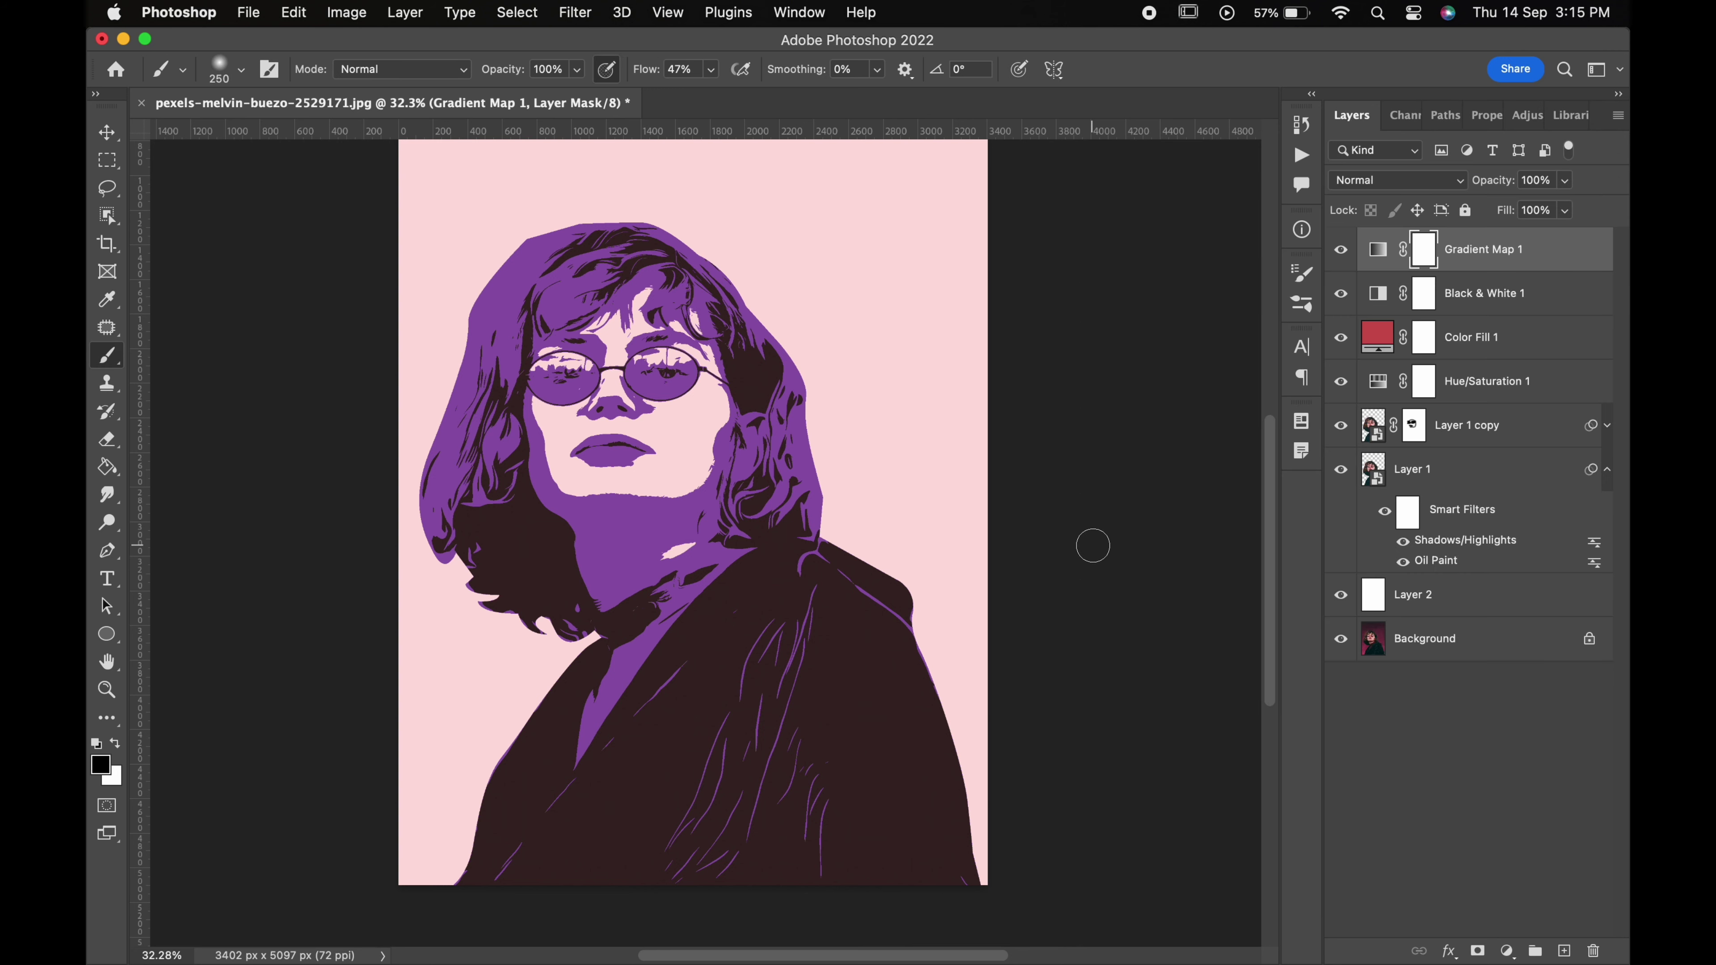
key("super+0")
key("v")
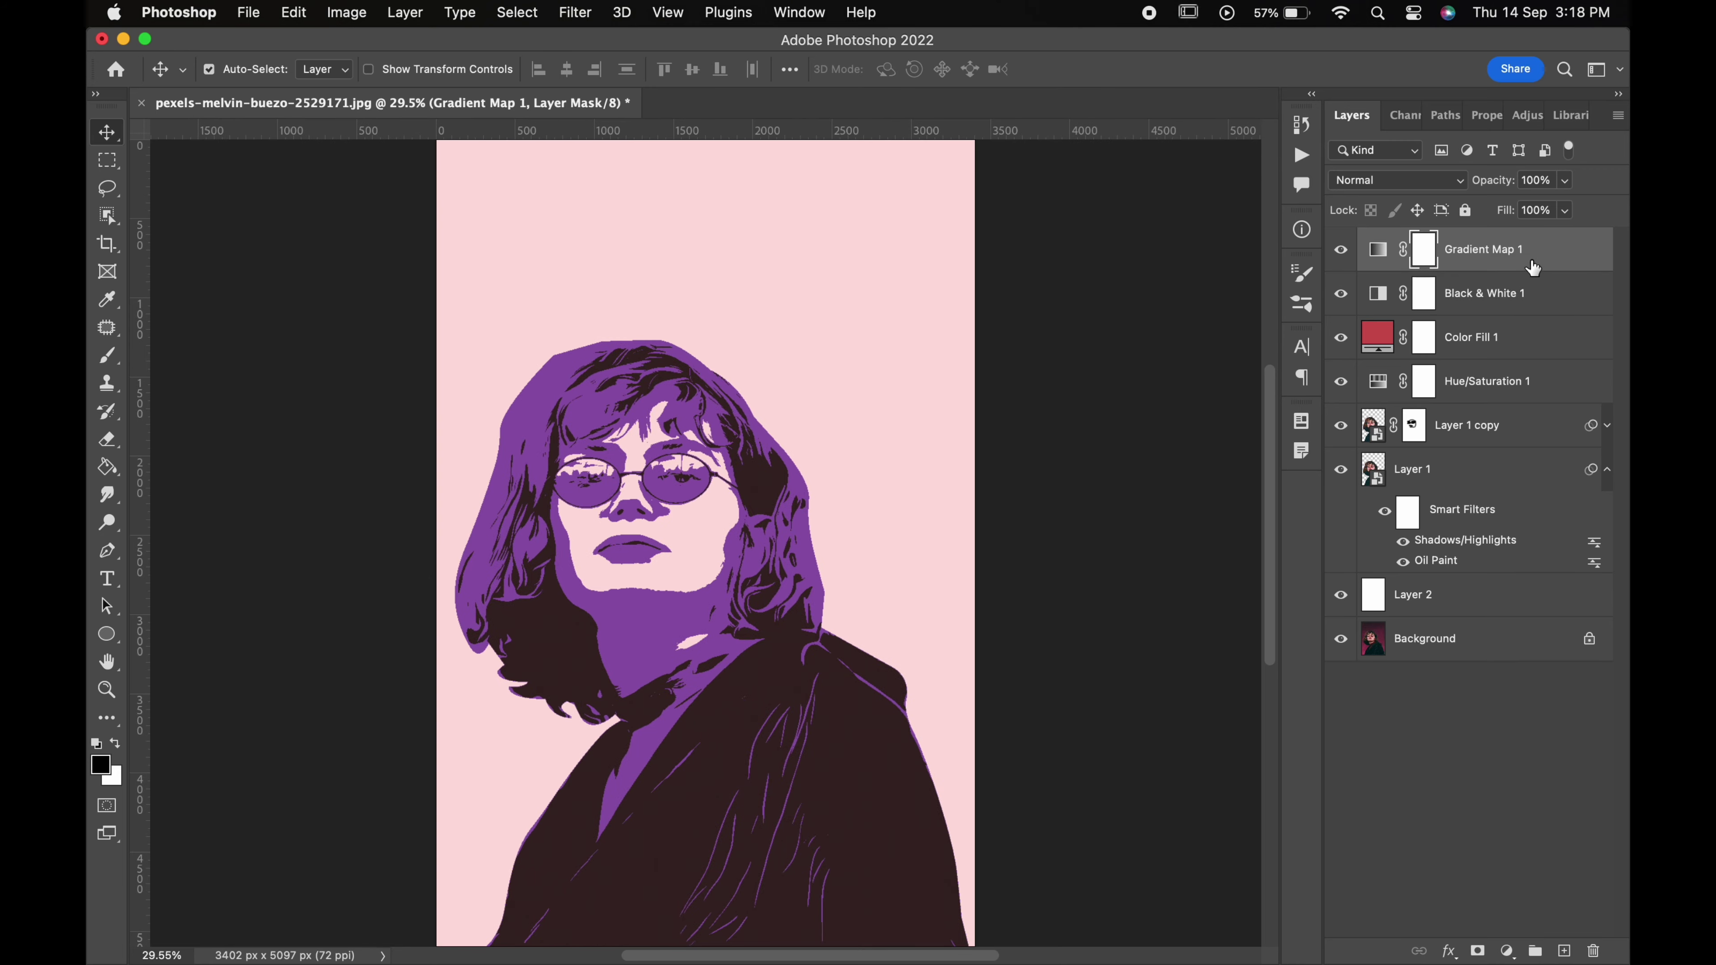
left_click(168, 931)
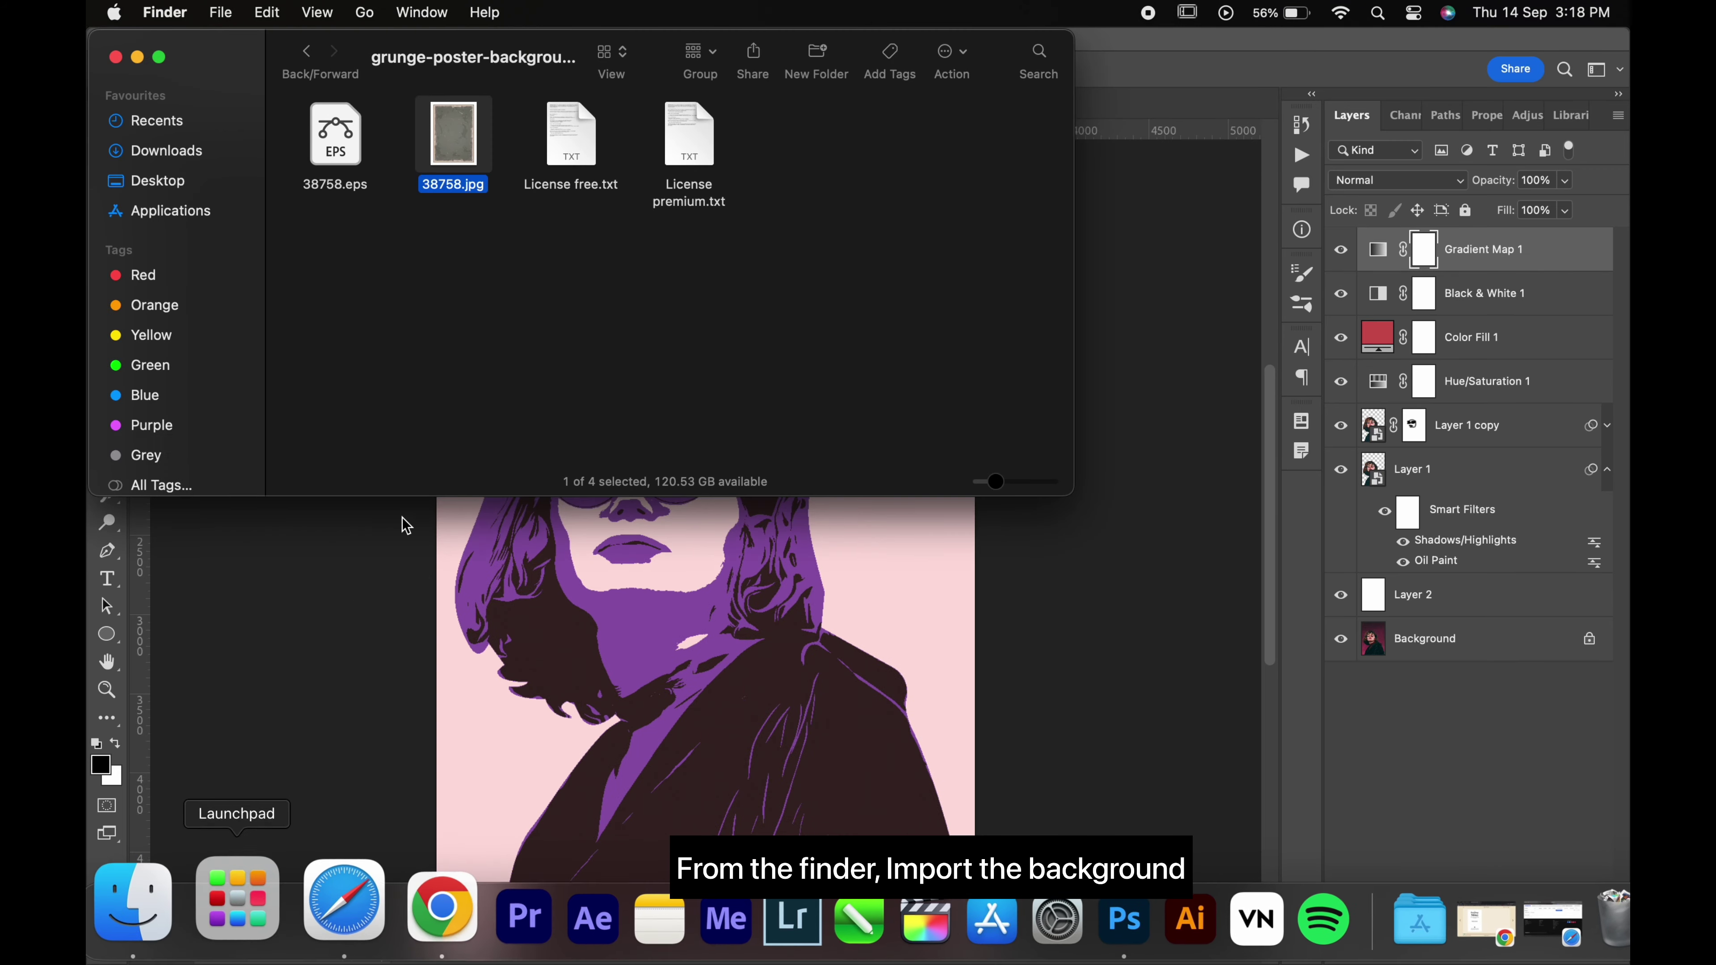
left_click_drag(453, 135, 576, 595)
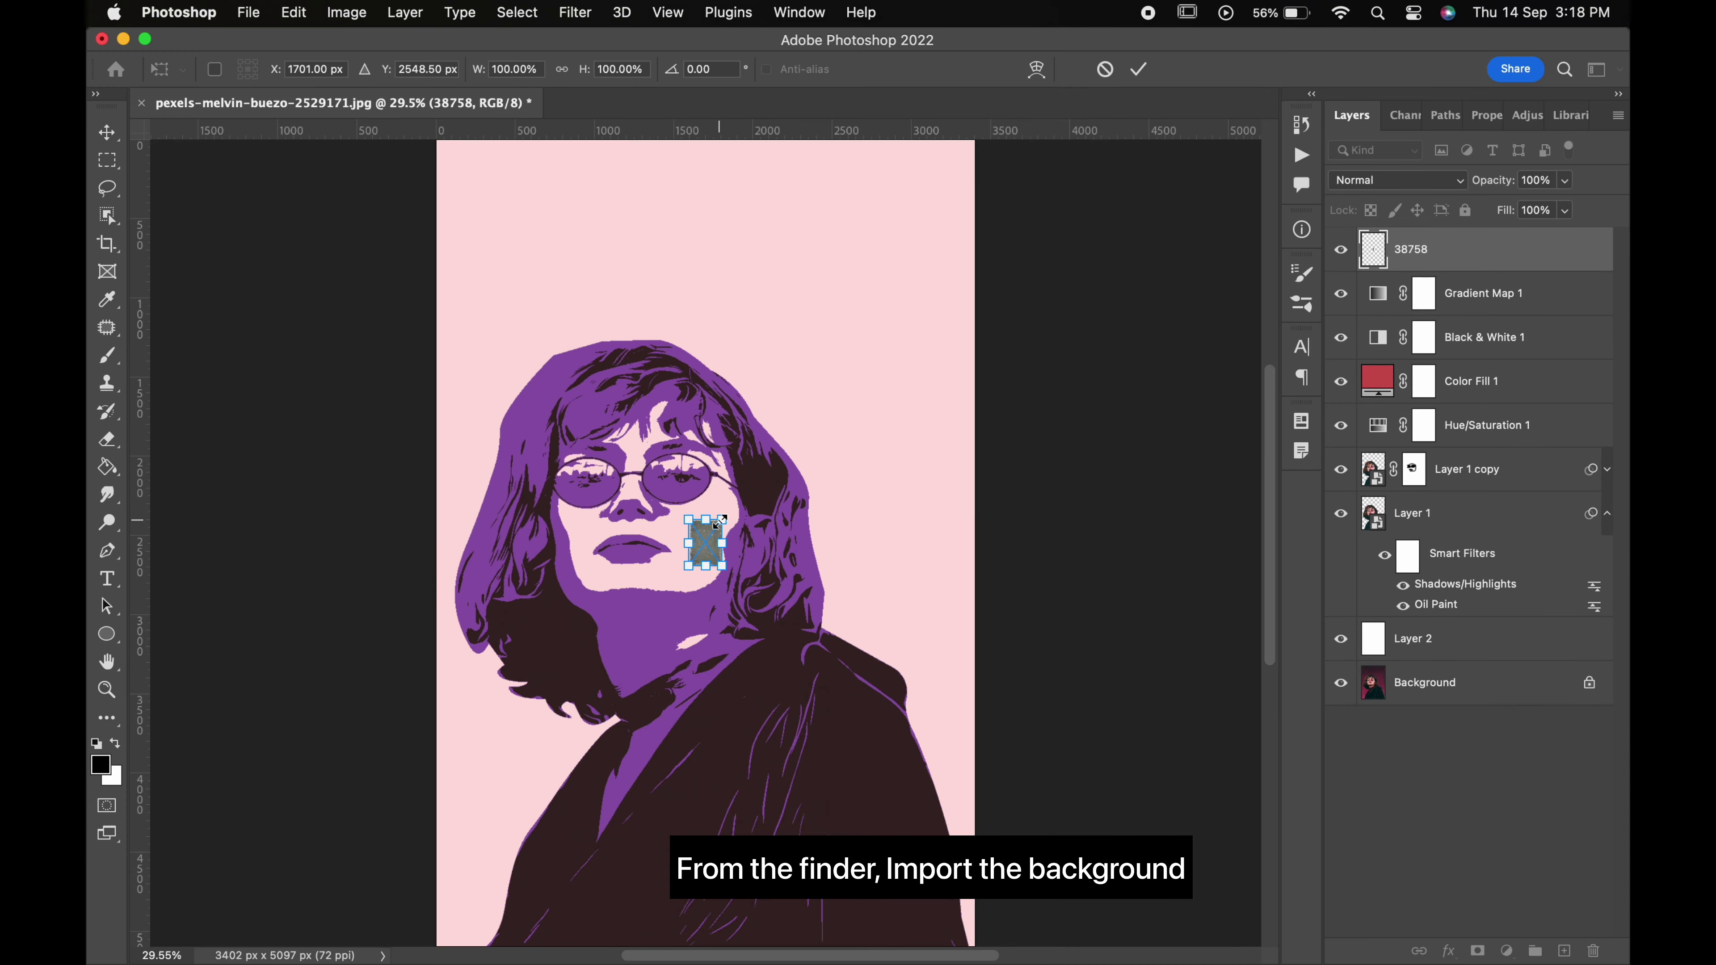
left_click_drag(722, 521, 1022, 162)
key("Return")
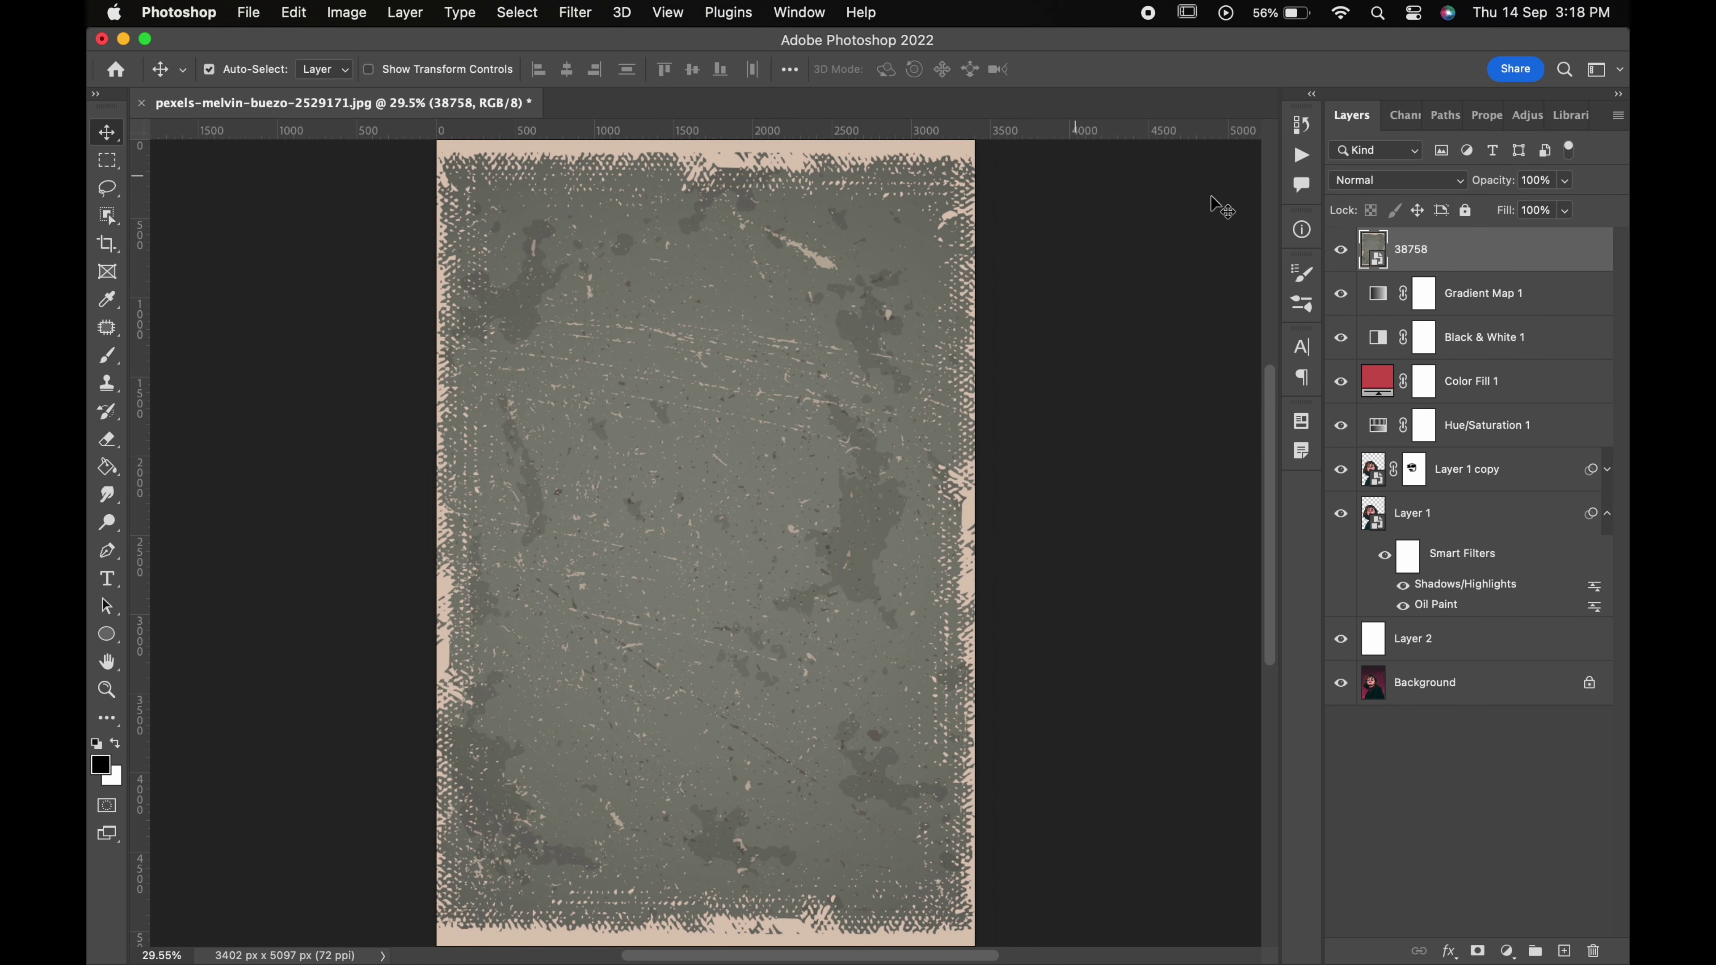
- Set the 38758 texture layer's blend mode to Overlay and enlarge it to about 1746%
left_click(1430, 181)
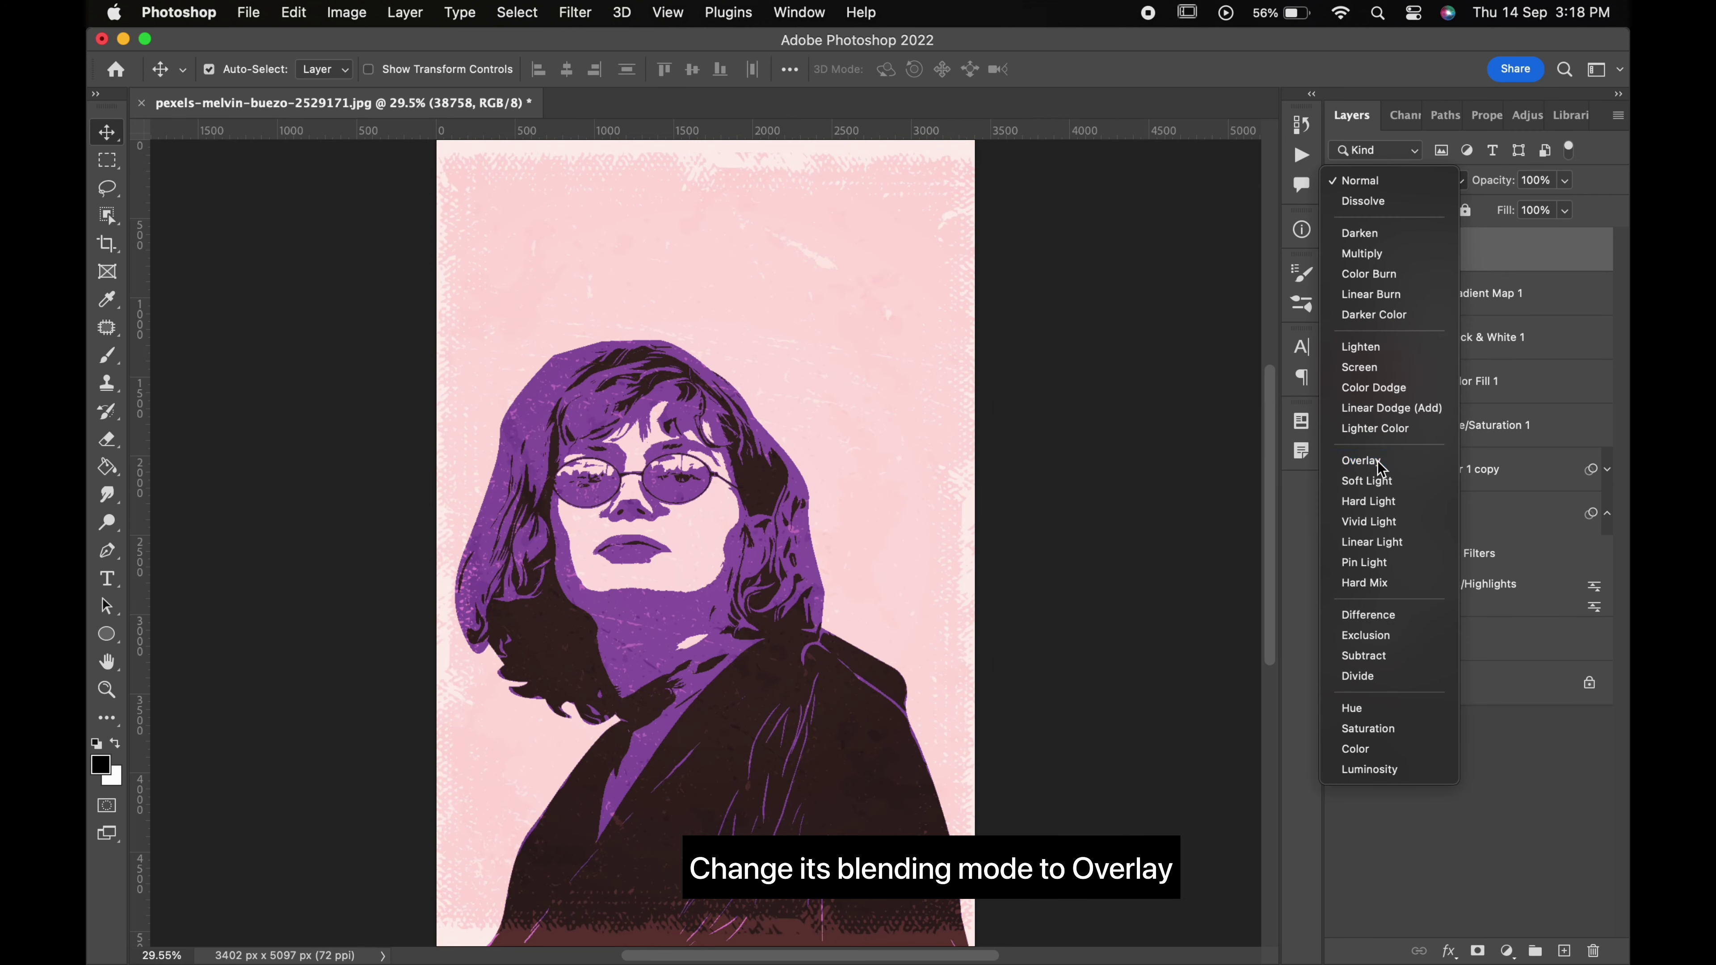
left_click(1376, 461)
scroll(941, 533, "down", 2)
key("super+t")
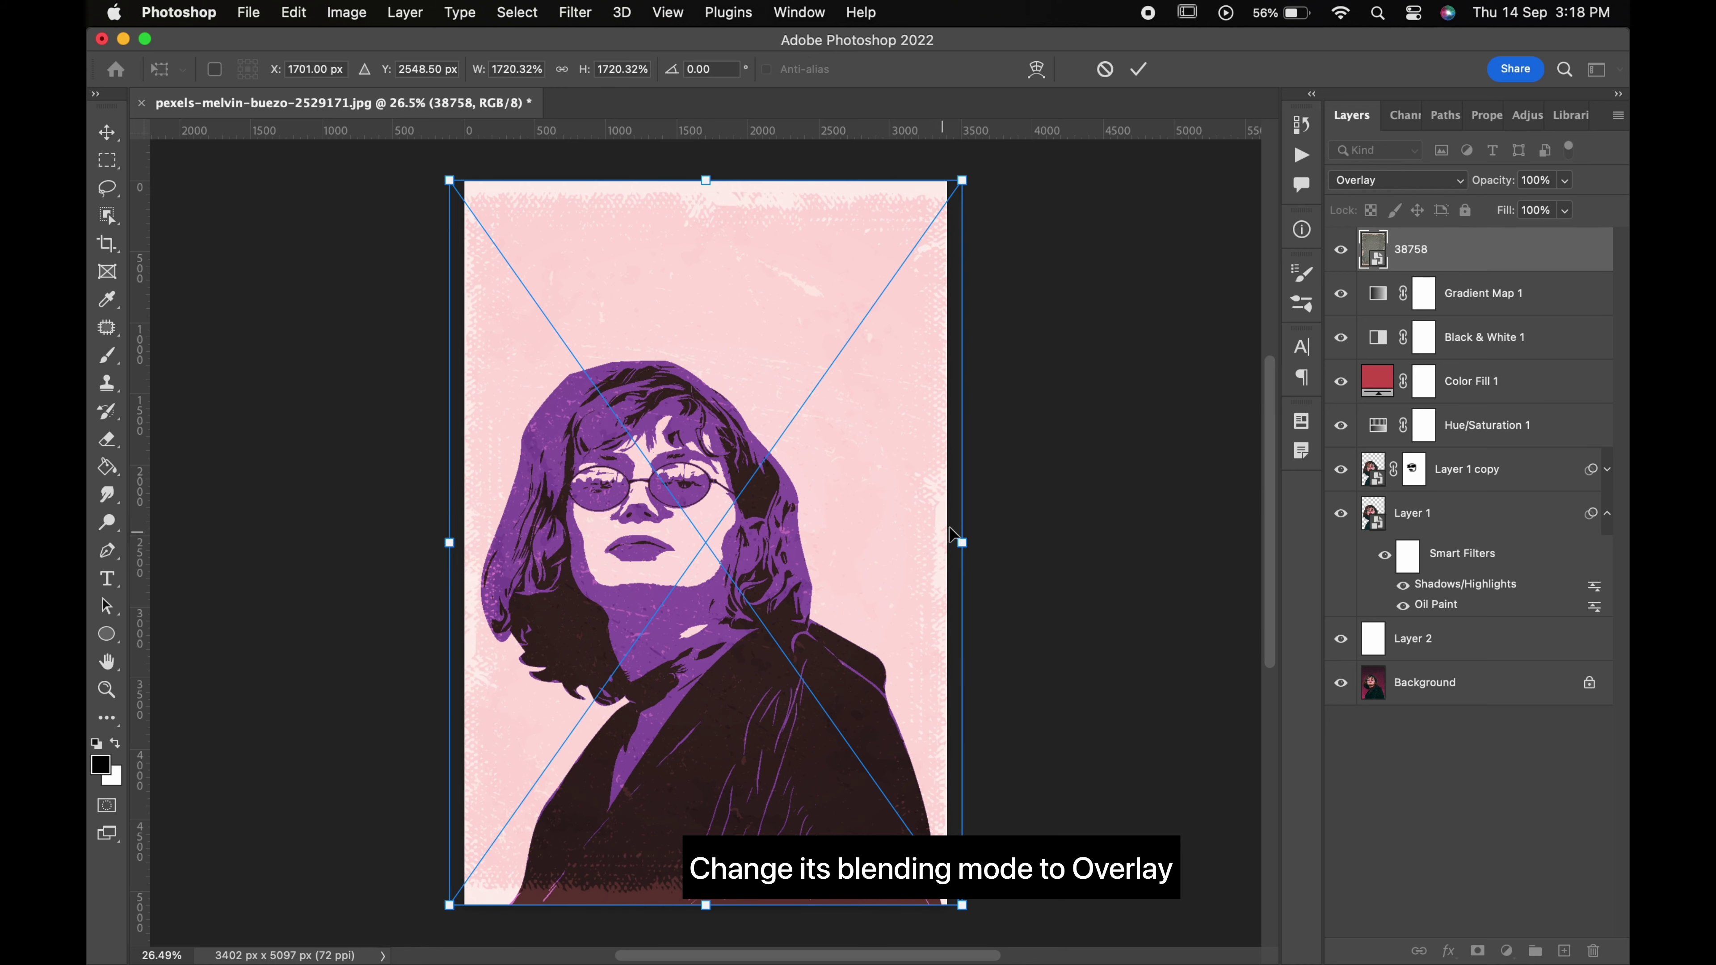
left_click(964, 904)
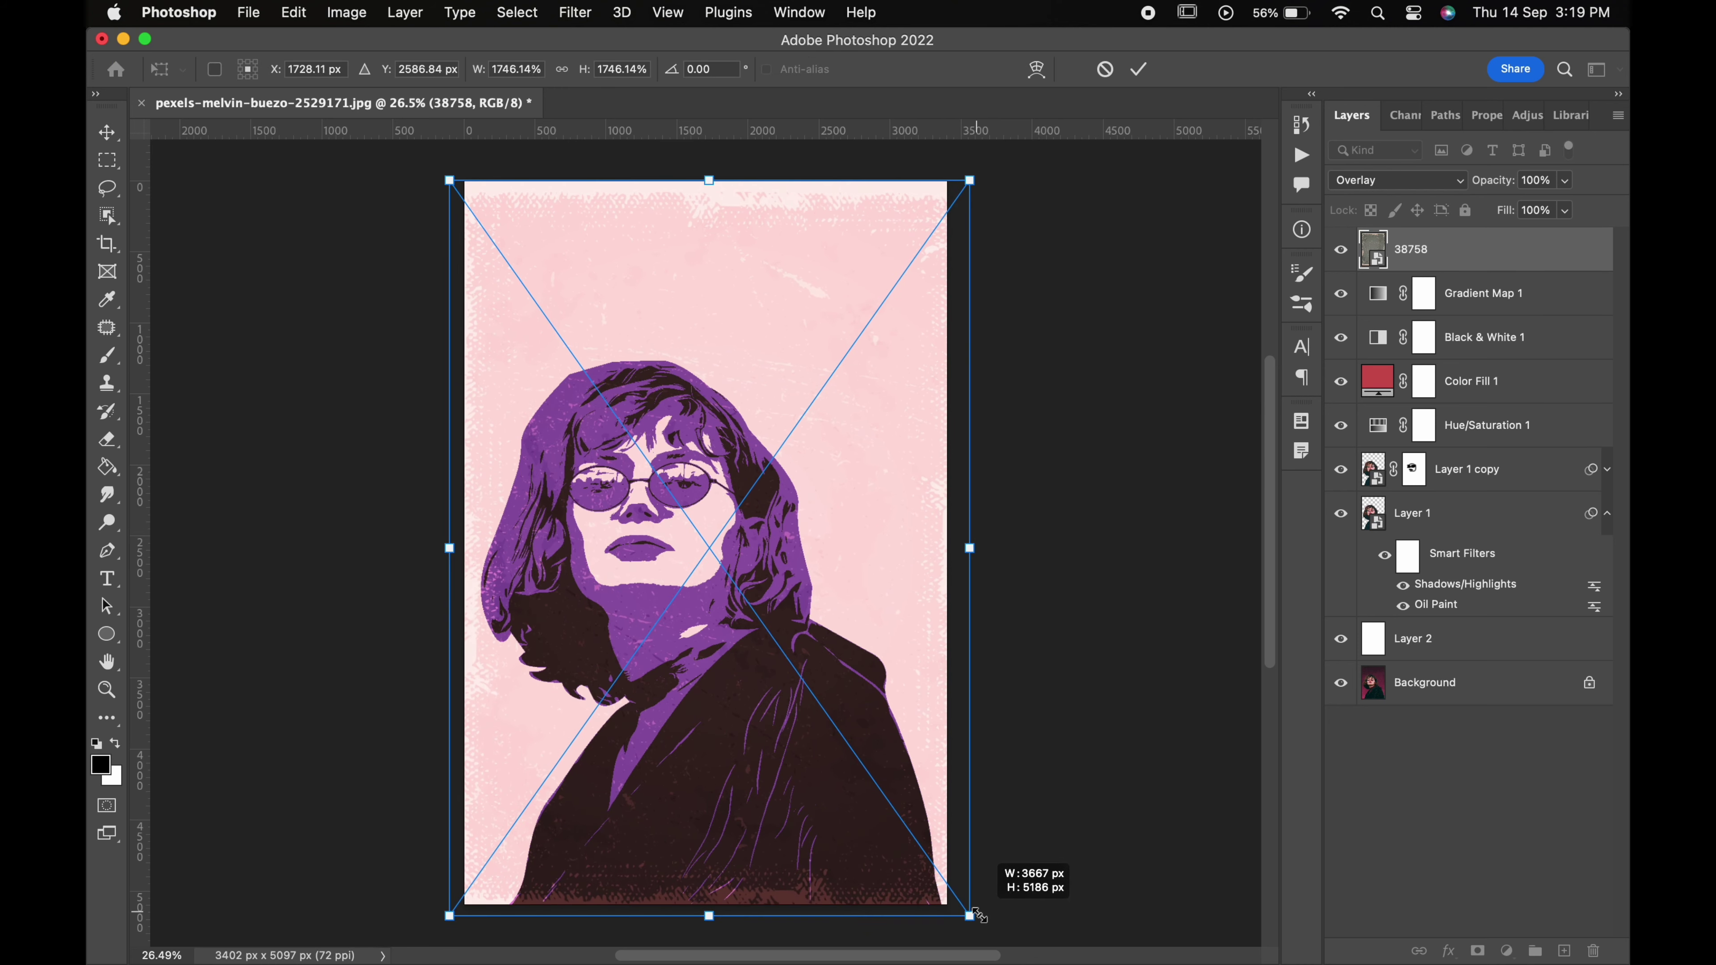
key("Return")
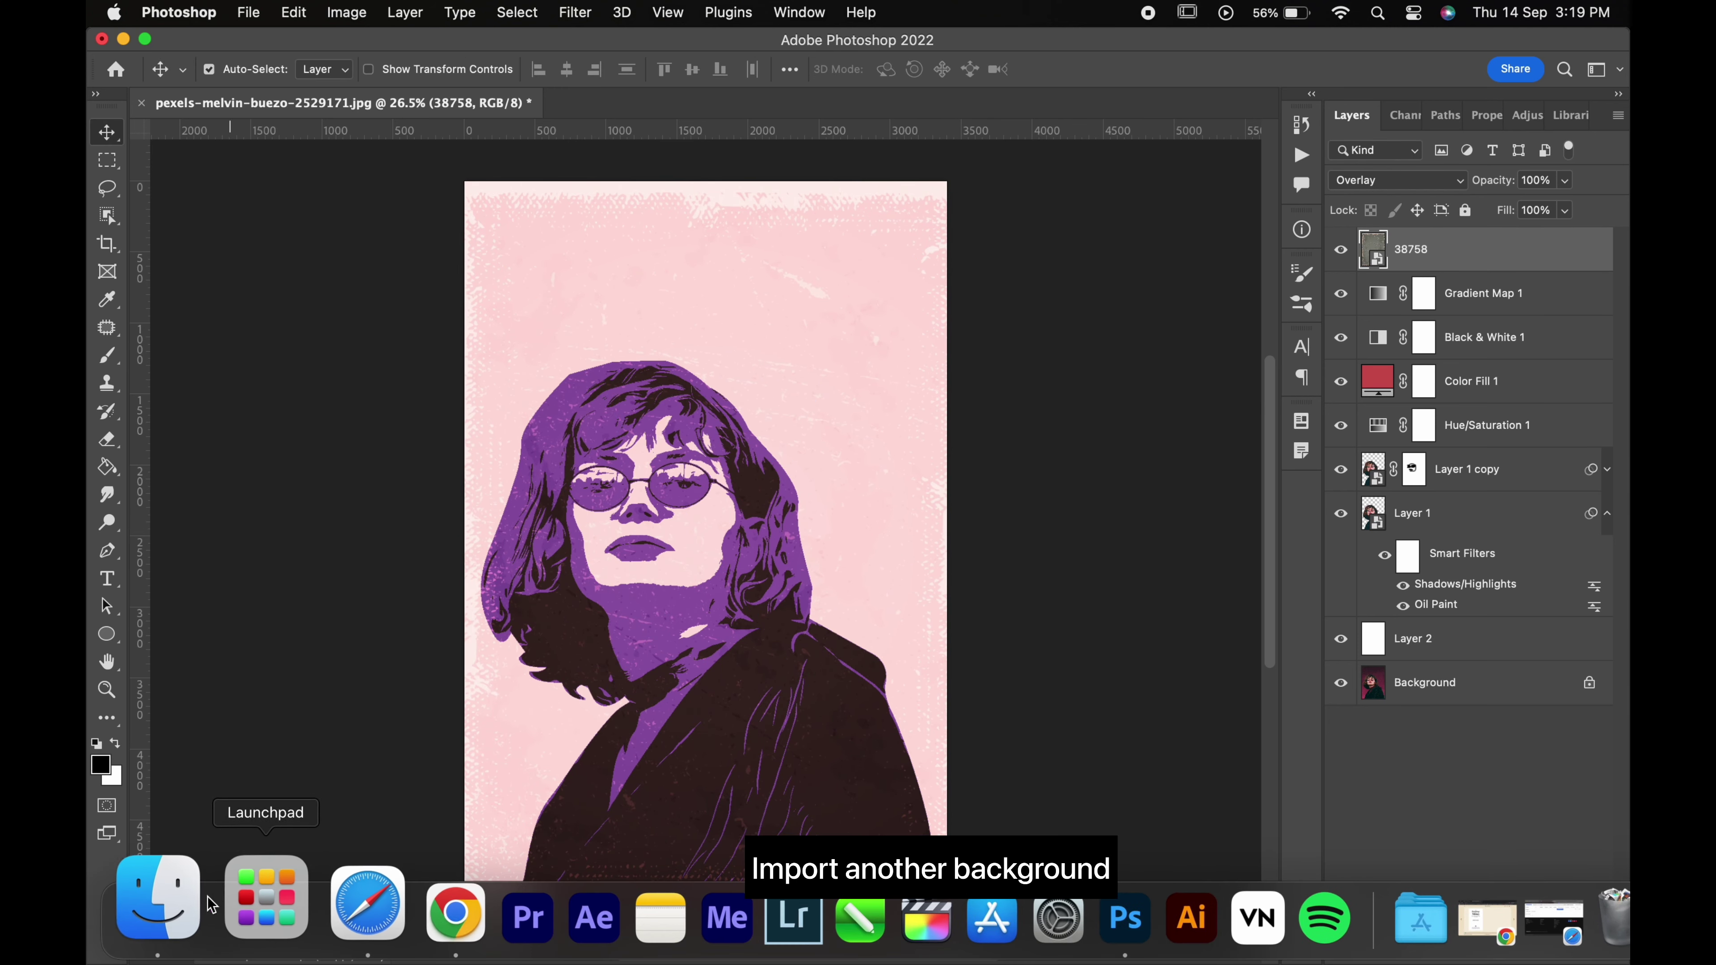
- Place the metal dust-and-scratches texture from Finder as the uppermost layer, rotate it 90° and scale it to about 434% to fill the canvas
left_click(154, 900)
left_click(306, 53)
left_click_drag(453, 135, 703, 629)
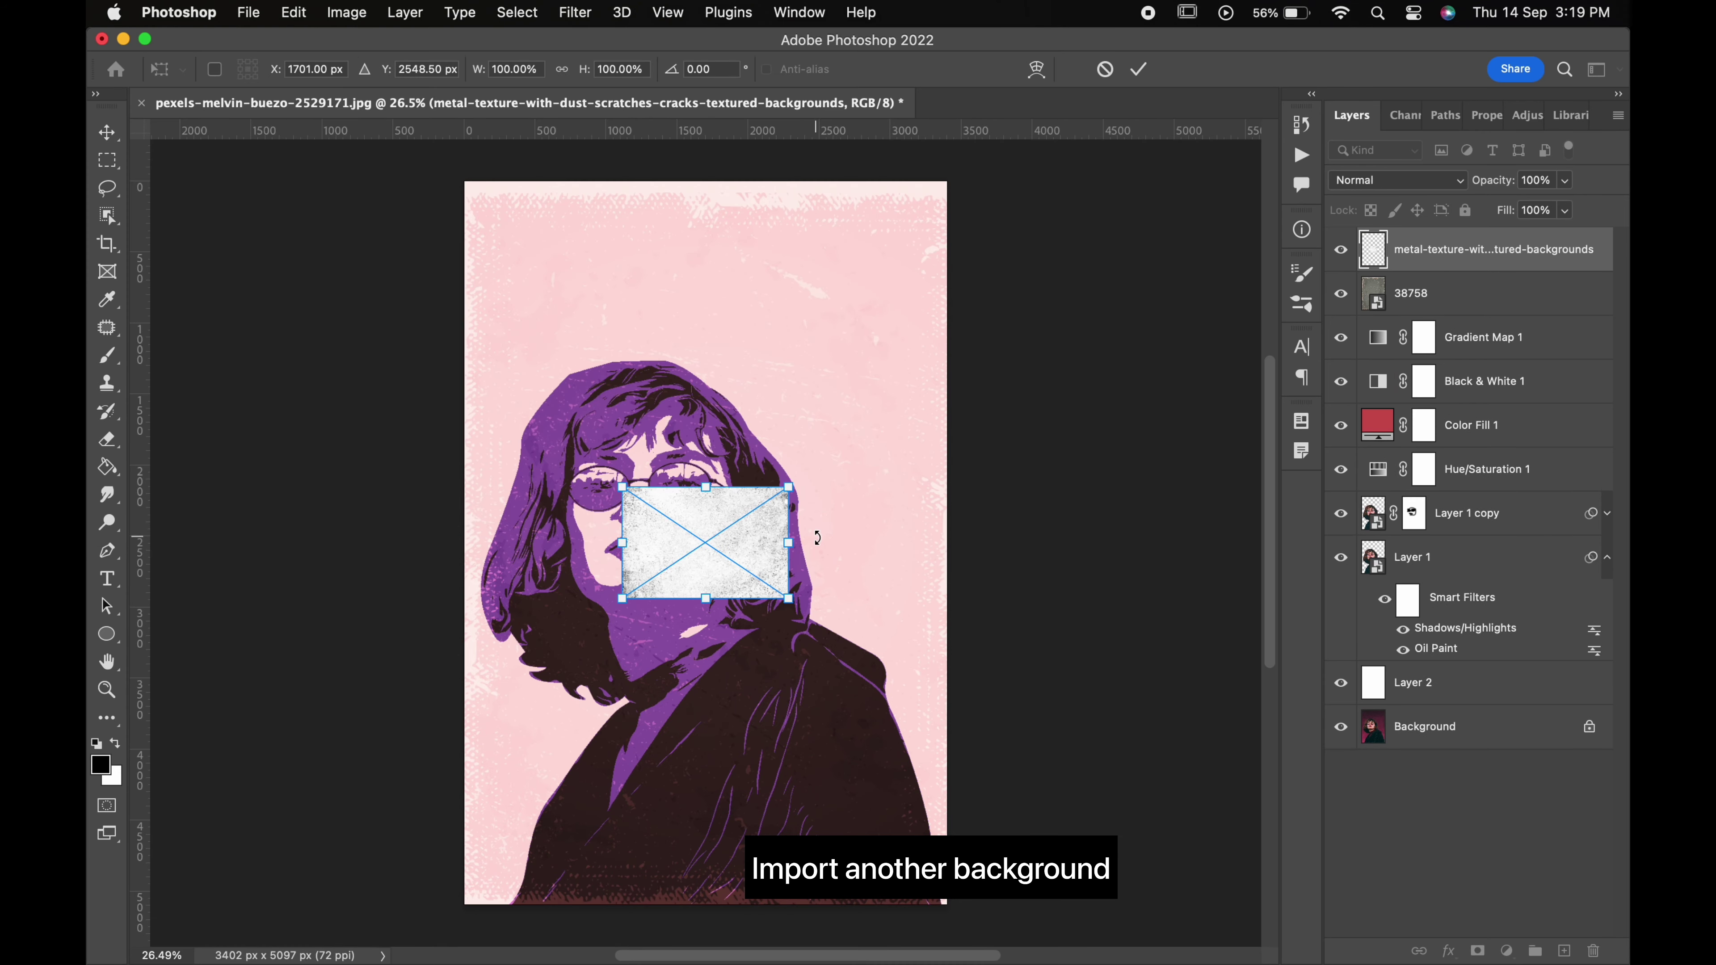
left_click_drag(817, 538, 731, 768)
left_click_drag(762, 628, 990, 877)
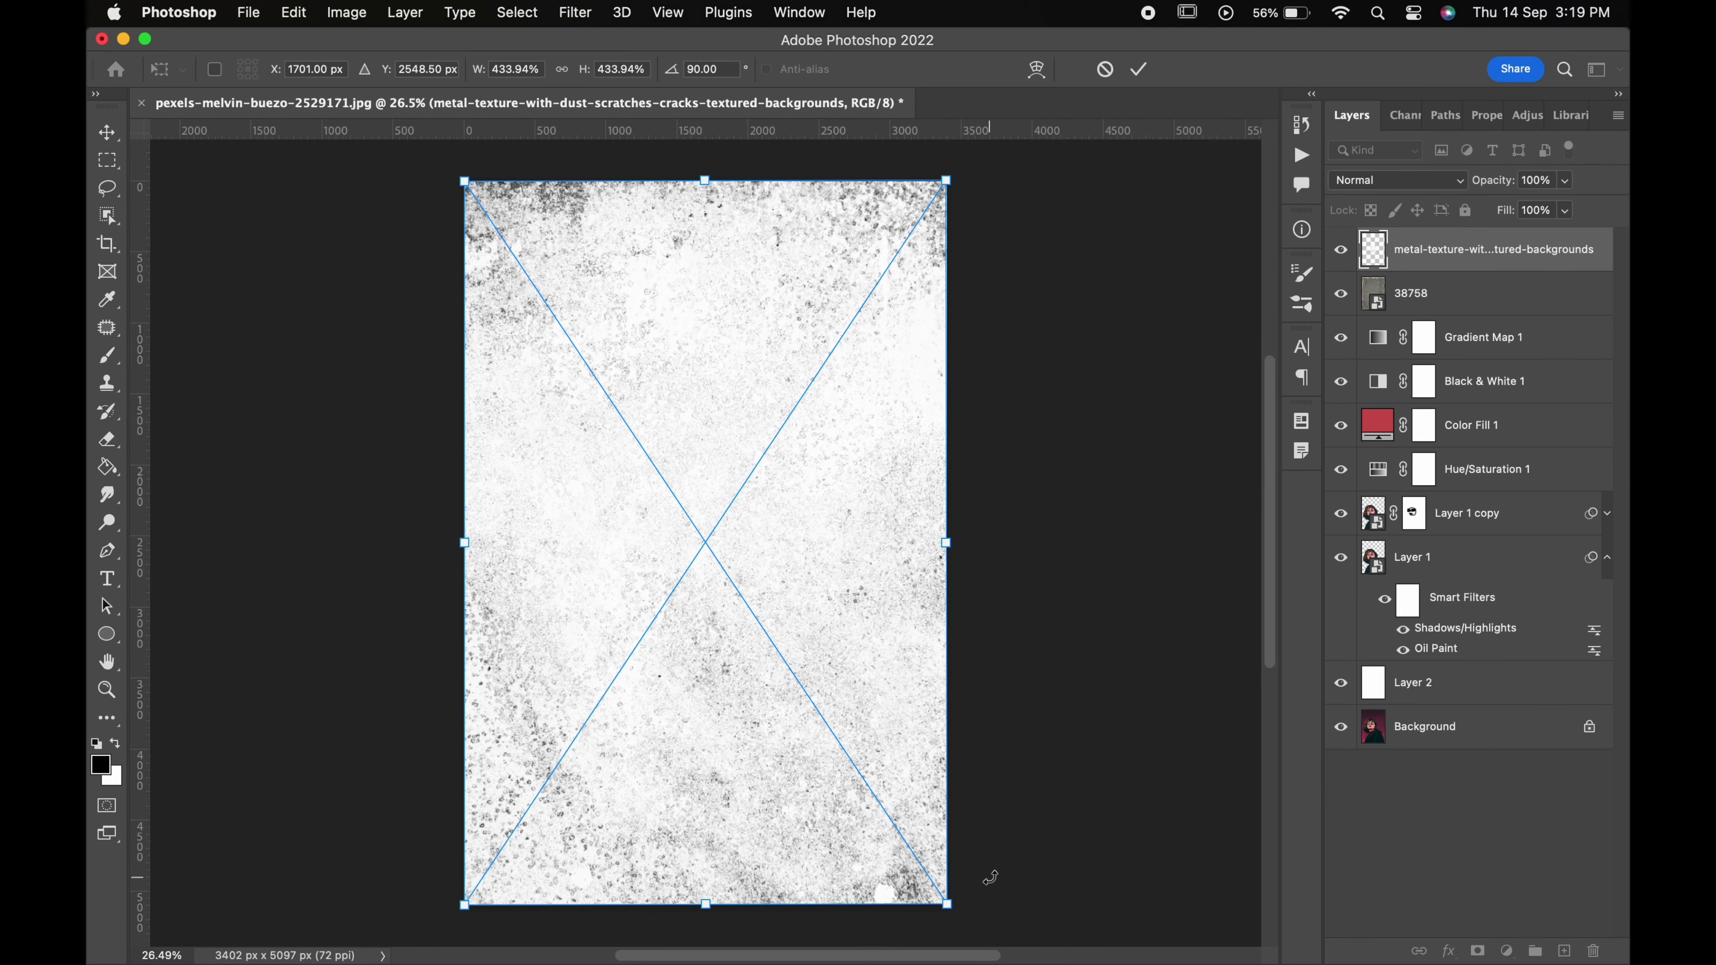
key("Return")
- Set the metal texture layer's blend mode to Multiply and its opacity to 50%
scroll(807, 784, "up", 3)
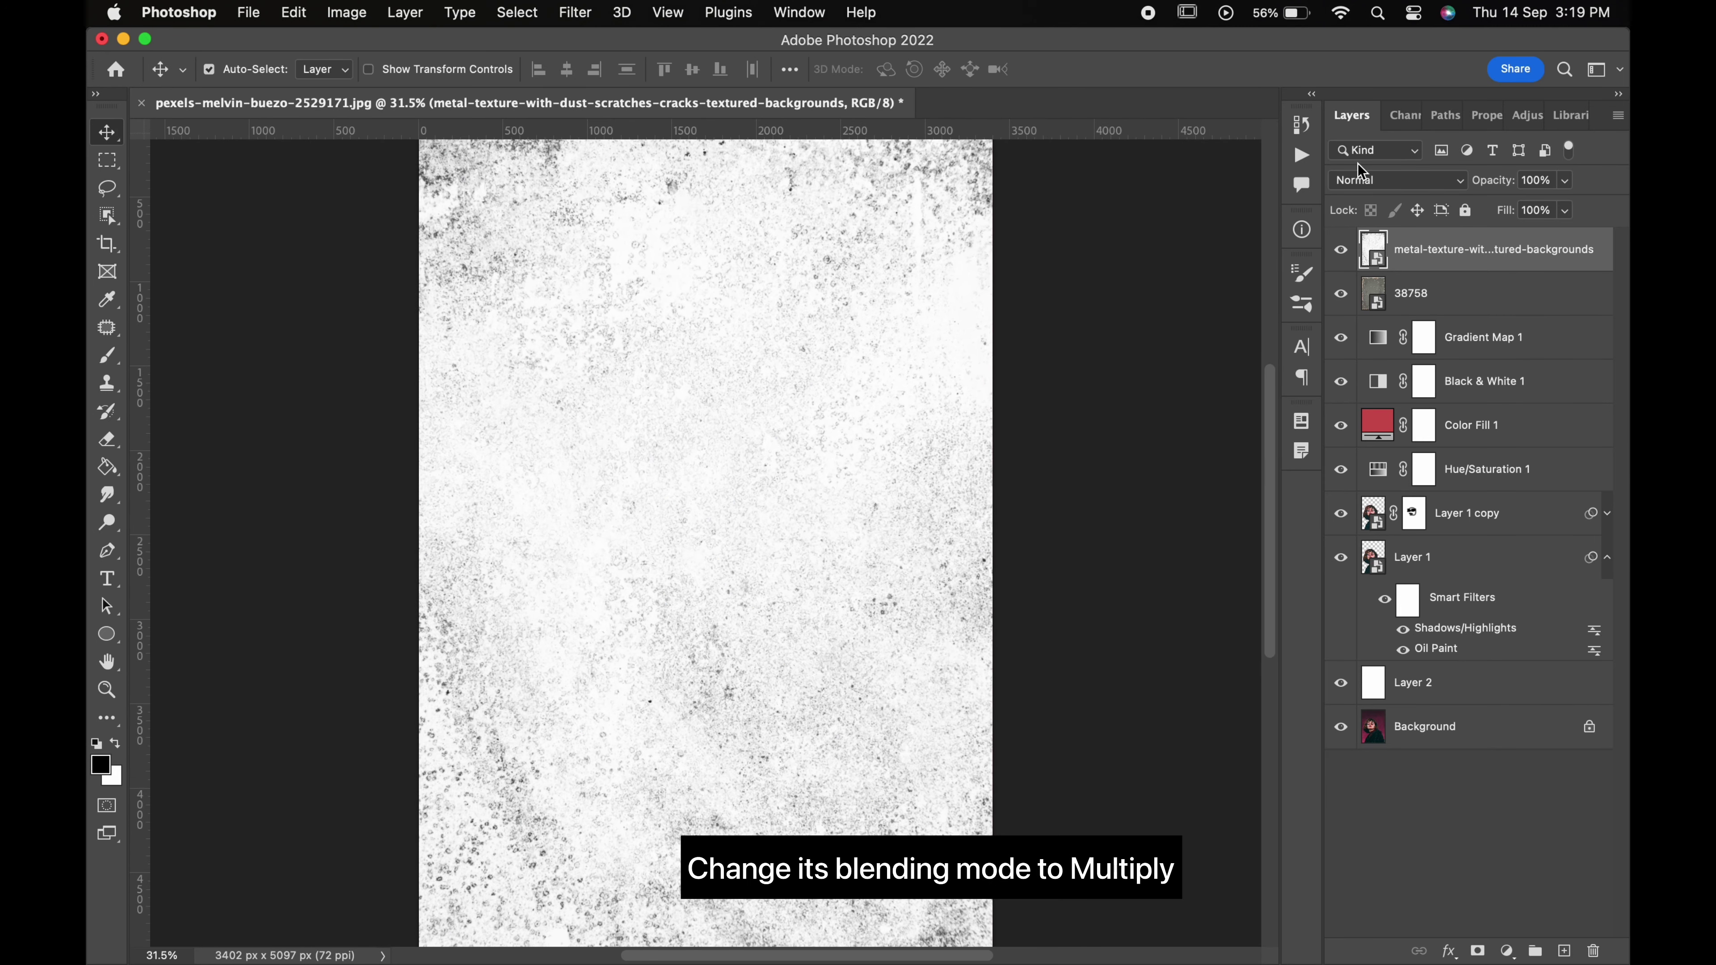
left_click(1359, 178)
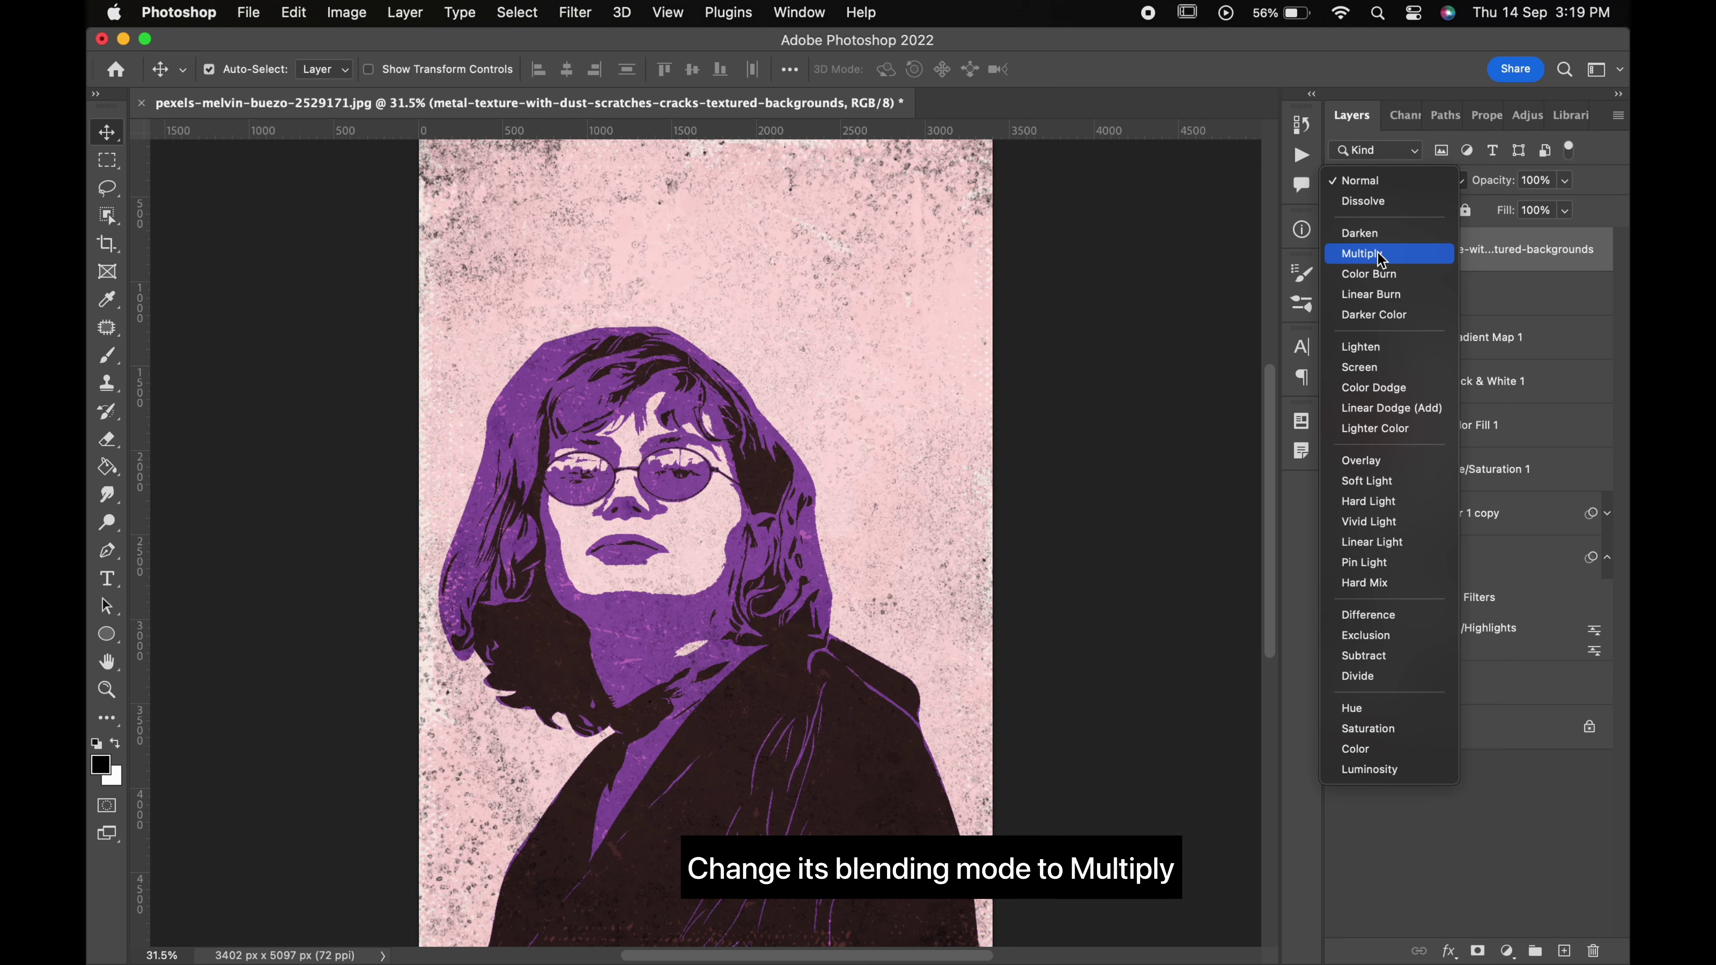
left_click(1378, 255)
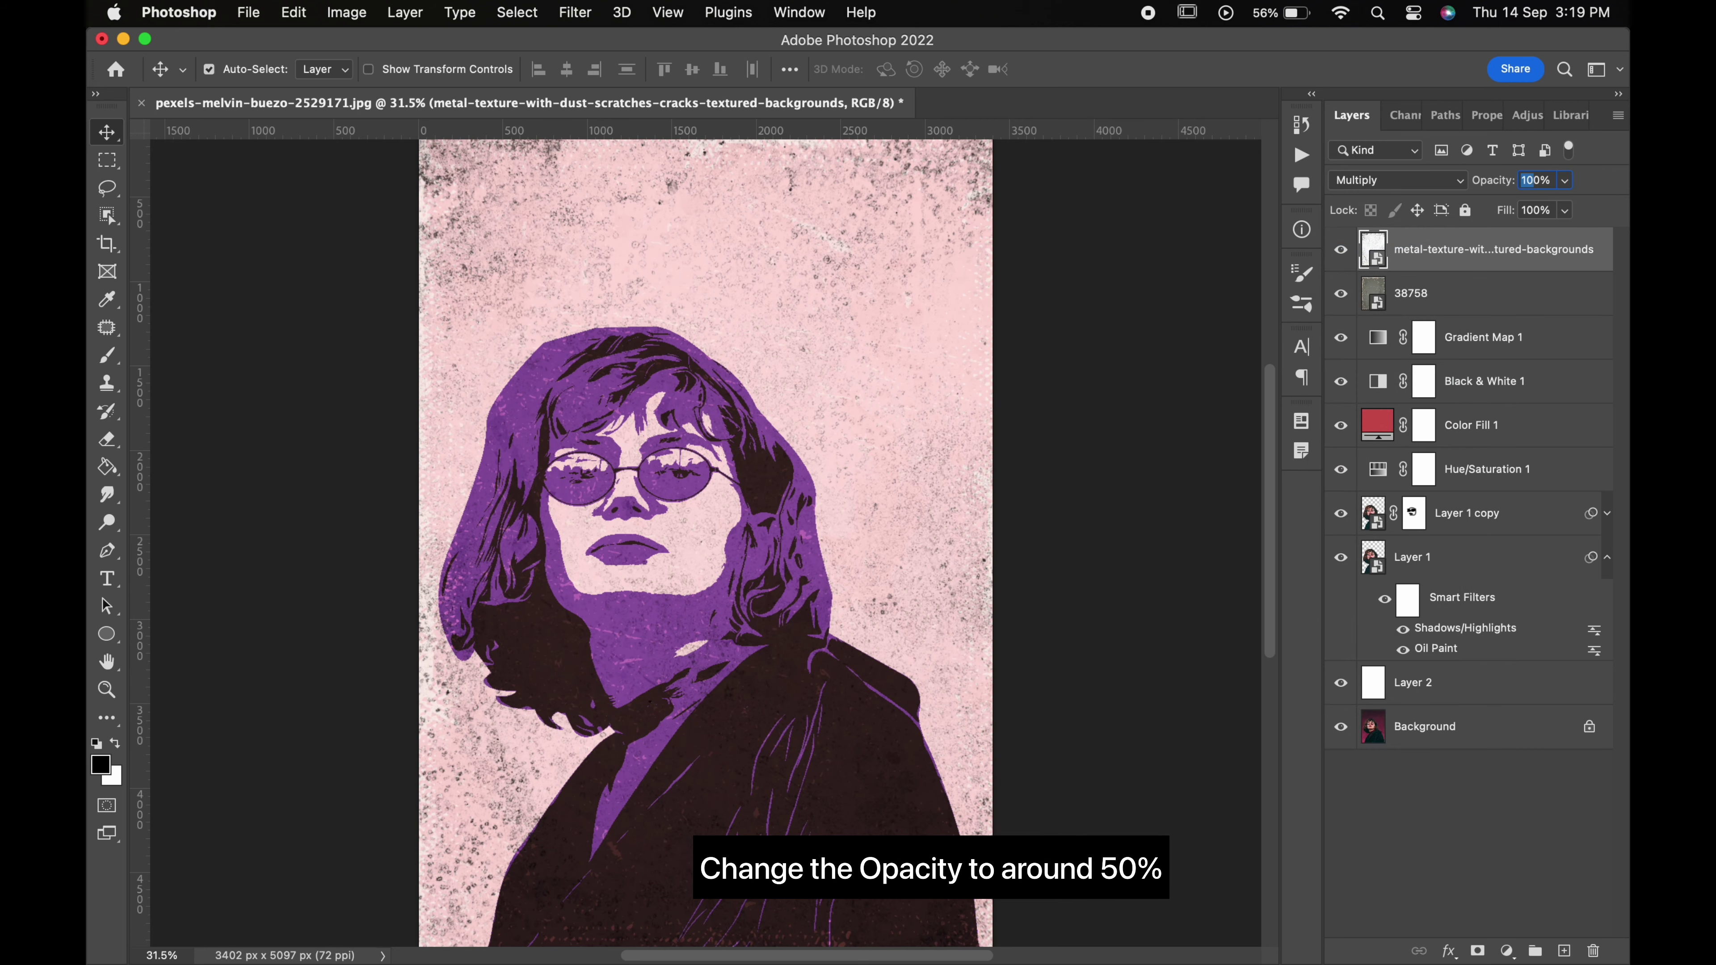
type("50")
key("Return")
scroll(869, 515, "down", 2)
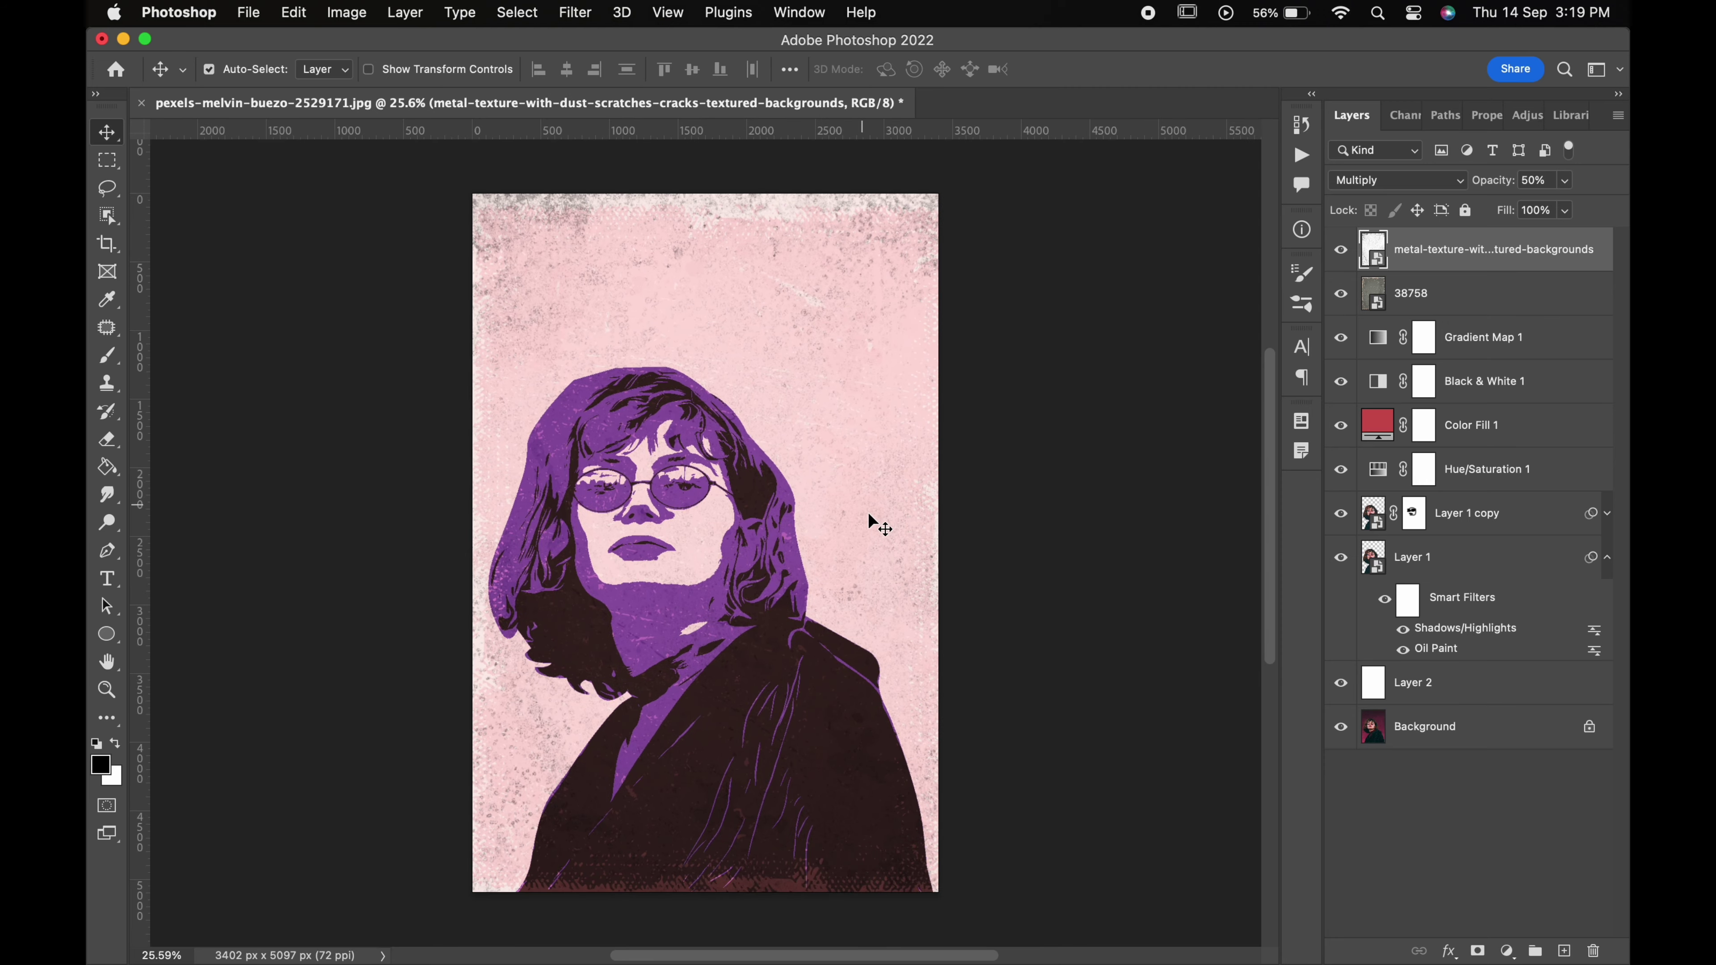
scroll(868, 515, "up", 1)
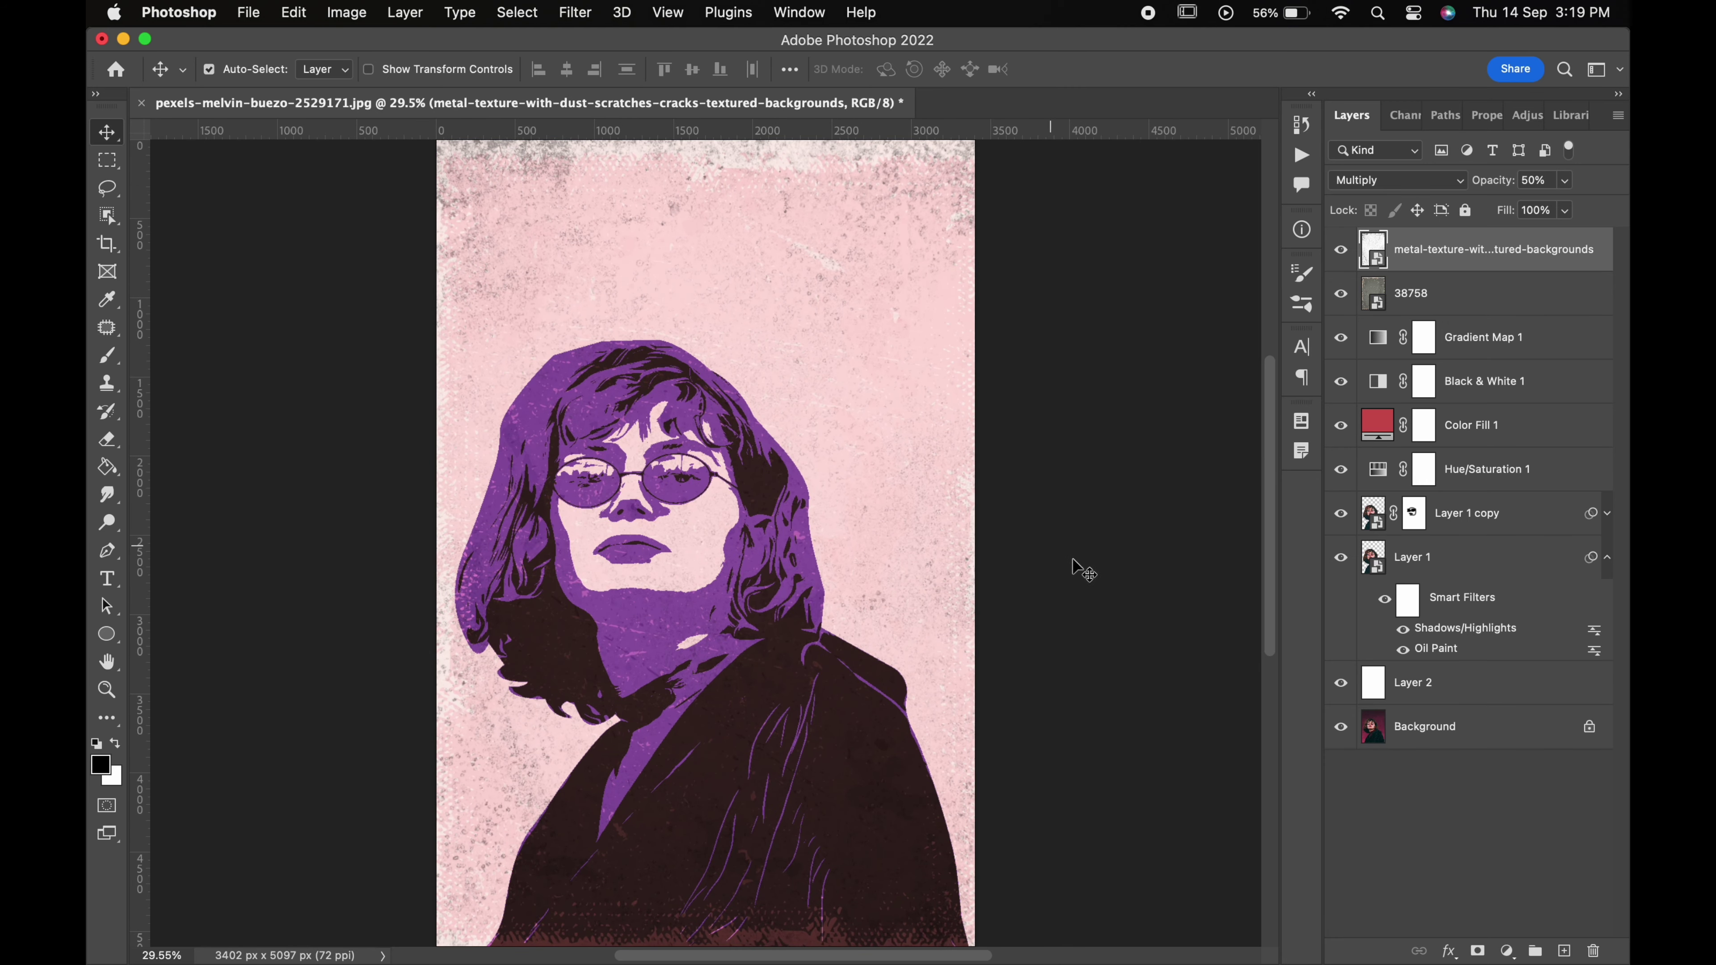
- Compare the finished poster with the original photo by repeatedly isolating the Background layer and restoring all the layers
left_click(1342, 730, "alt")
left_click(1342, 729, "alt")
left_click(1341, 729, "alt")
left_click(1342, 729, "alt")
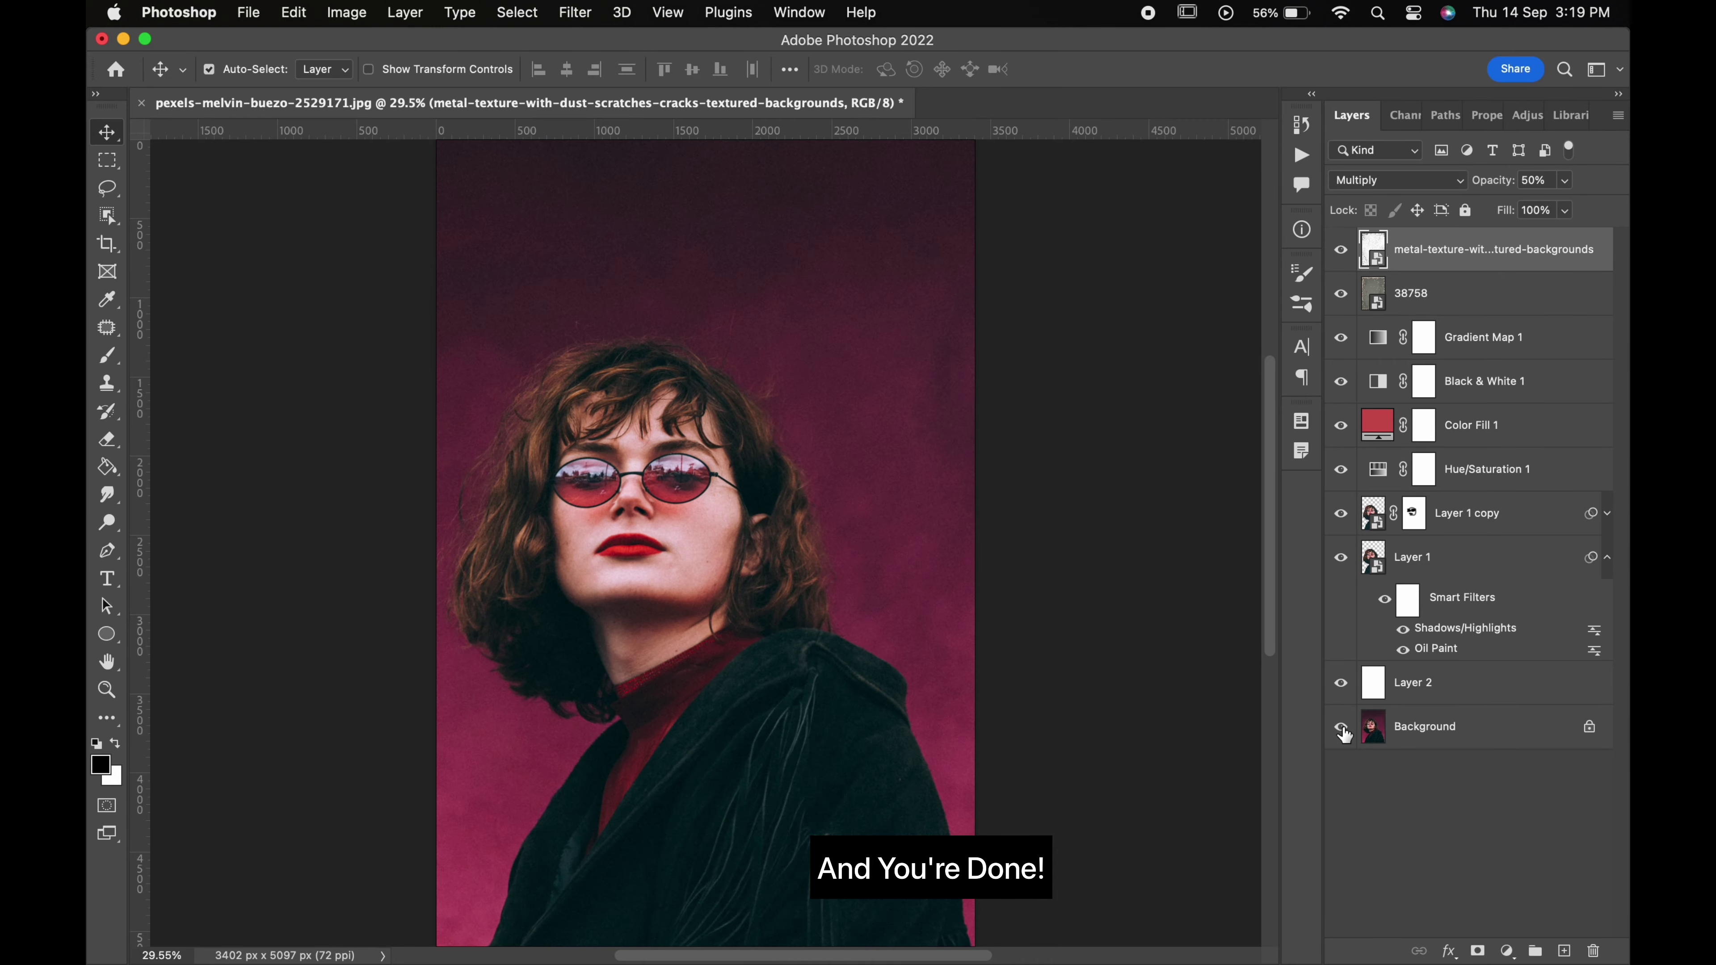
left_click(1342, 729, "alt")
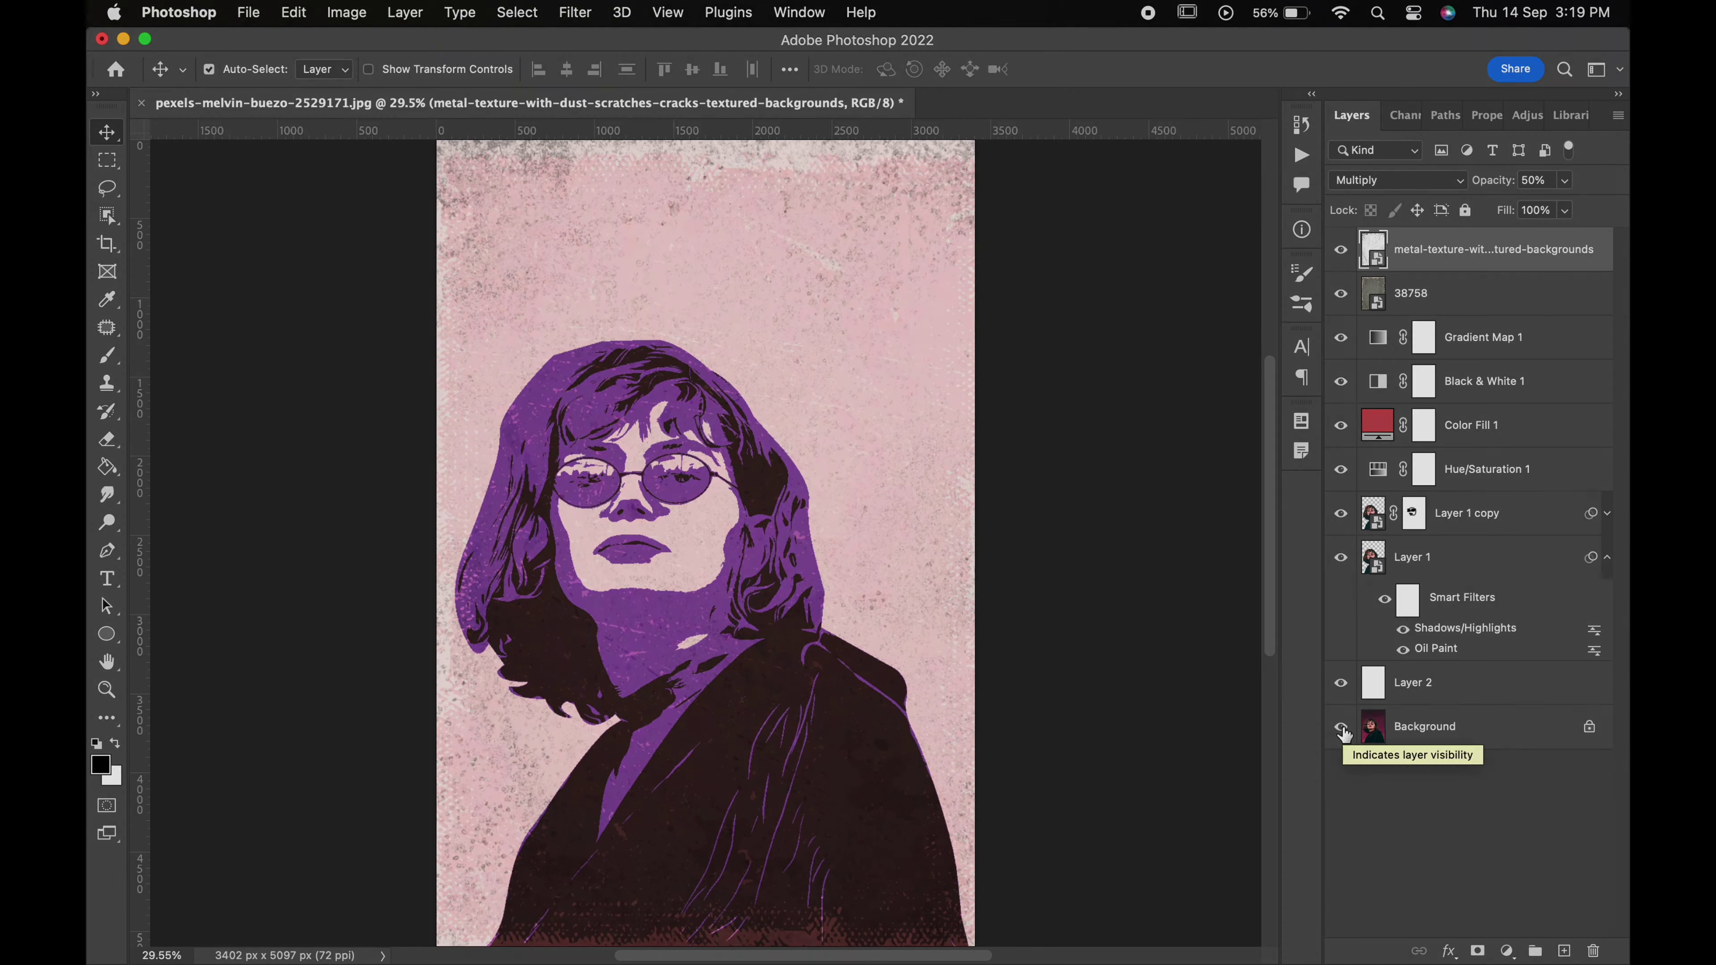